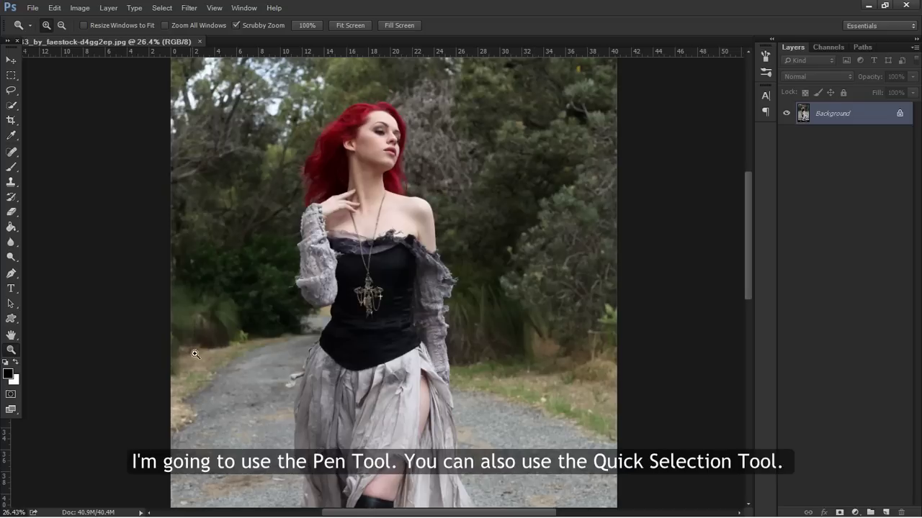
- Select the Pen Tool, then zoom in to about 104% on the model's face and hair top
click(12, 273)
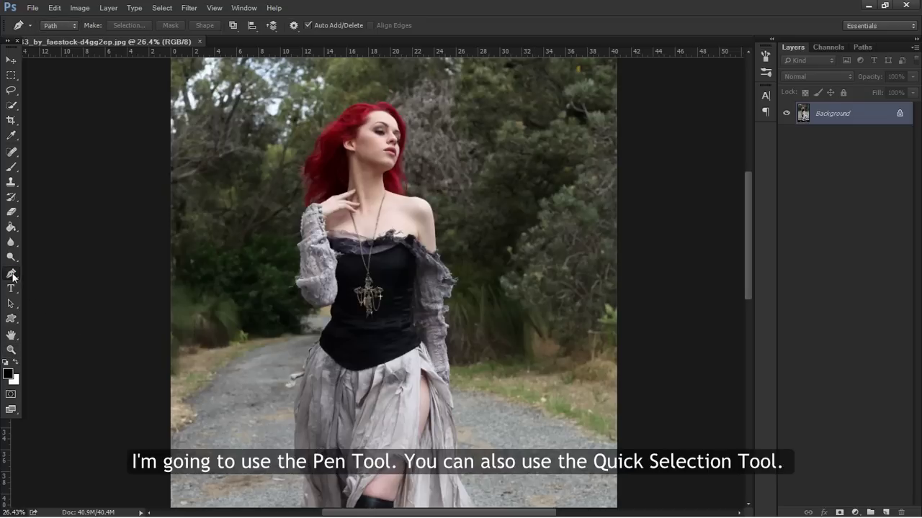
click(12, 350)
click(421, 143)
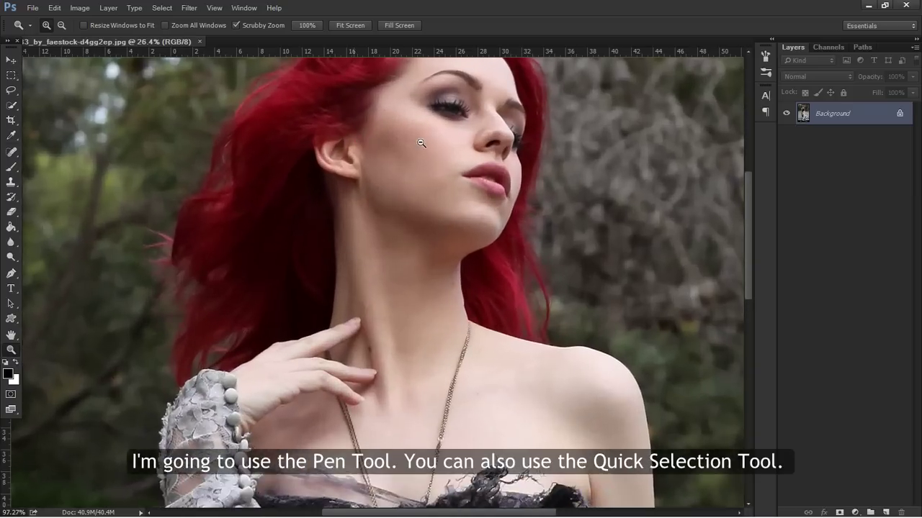
scroll(447, 181, up, 5)
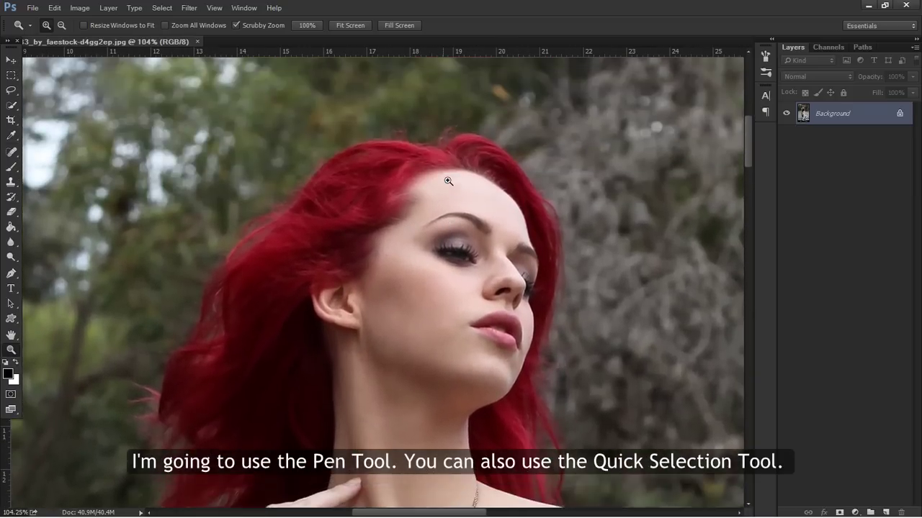
scroll(447, 181, up, 1)
- Start the Pen path at the top of the hair and trace down its left edge
click(11, 274)
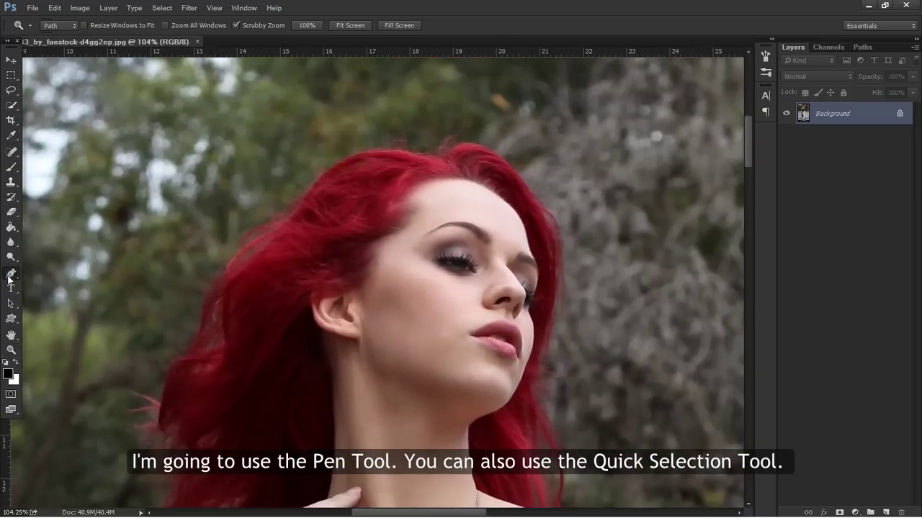
click(432, 156)
click(392, 151)
click(365, 153)
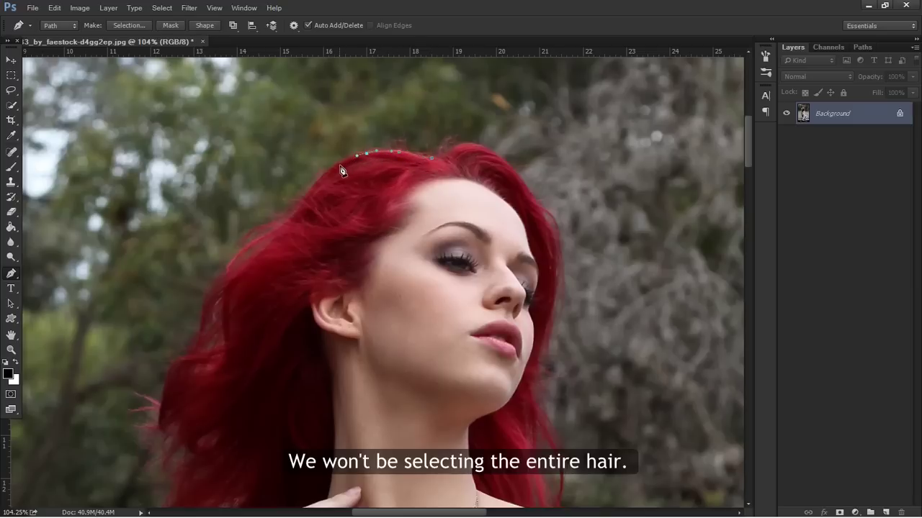
click(311, 190)
click(302, 203)
click(297, 209)
click(275, 231)
click(253, 257)
click(246, 262)
click(210, 291)
click(203, 315)
click(198, 344)
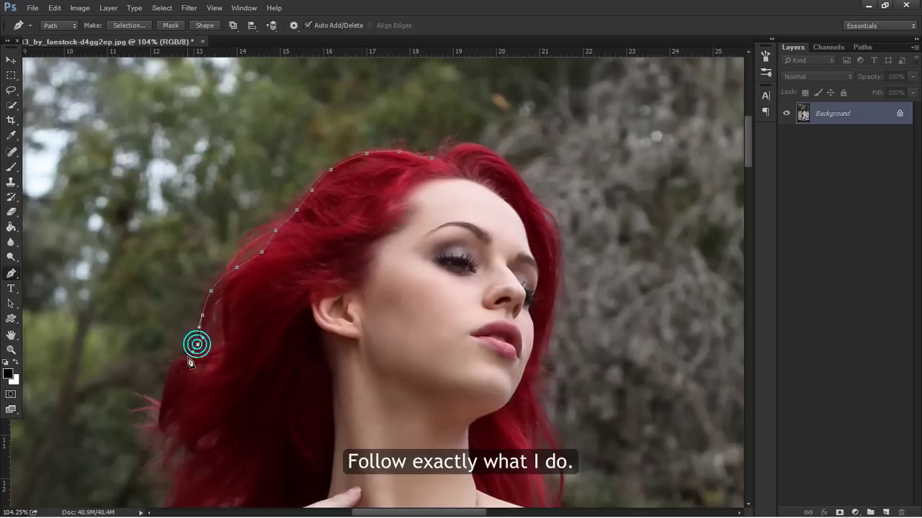
click(183, 360)
click(177, 362)
click(165, 390)
- Trace the path around the stray hair tips down to the top of the sleeve
scroll(166, 375, down, 3)
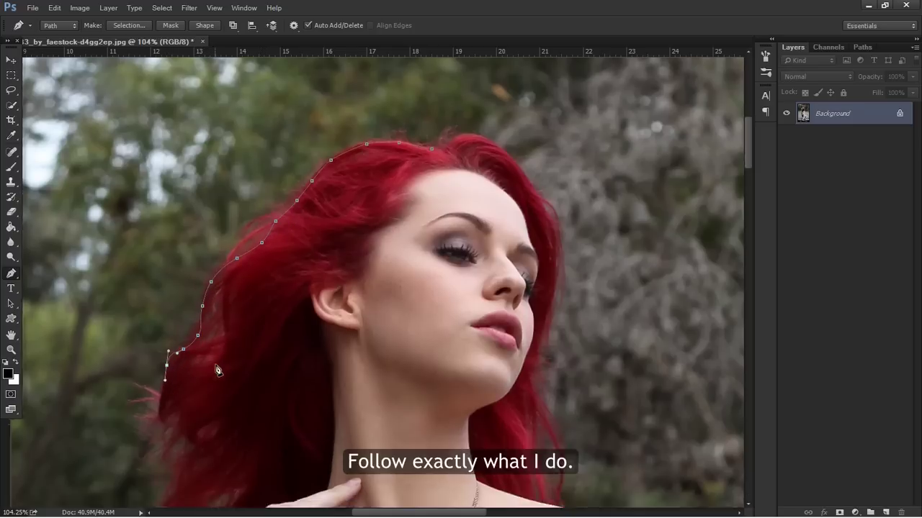
click(161, 311)
click(157, 329)
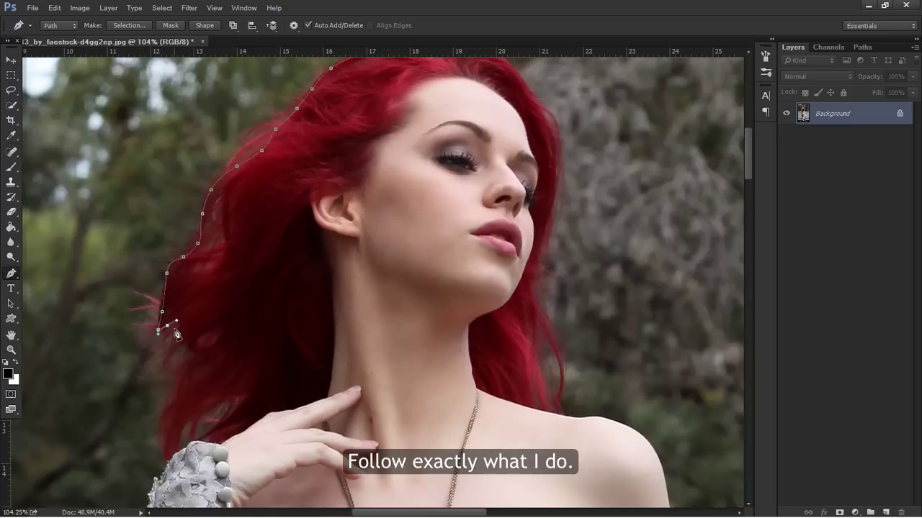
click(186, 349)
click(184, 374)
click(166, 407)
click(159, 436)
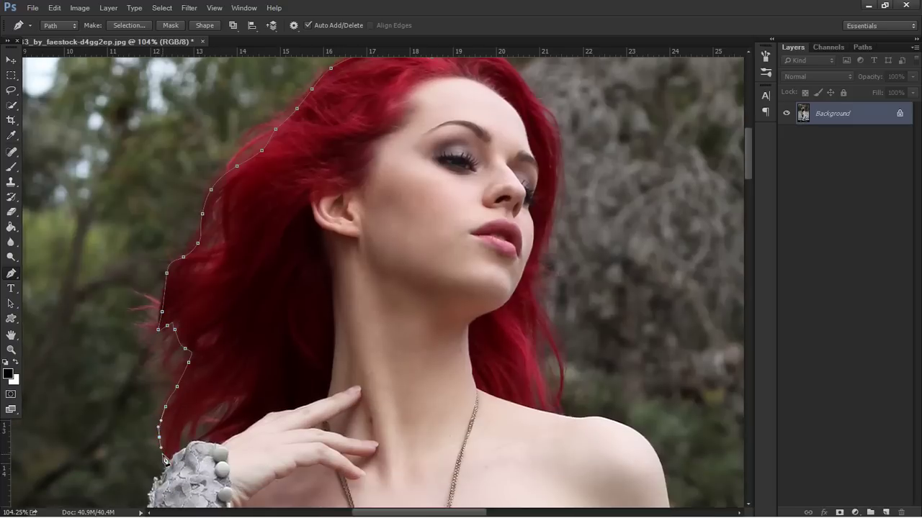
click(163, 456)
click(159, 475)
- Trace the lace sleeve's outer edge and ruffle, around its bottom to the bodice
scroll(159, 482, down, 3)
click(146, 431)
click(146, 458)
click(146, 486)
scroll(148, 497, down, 3)
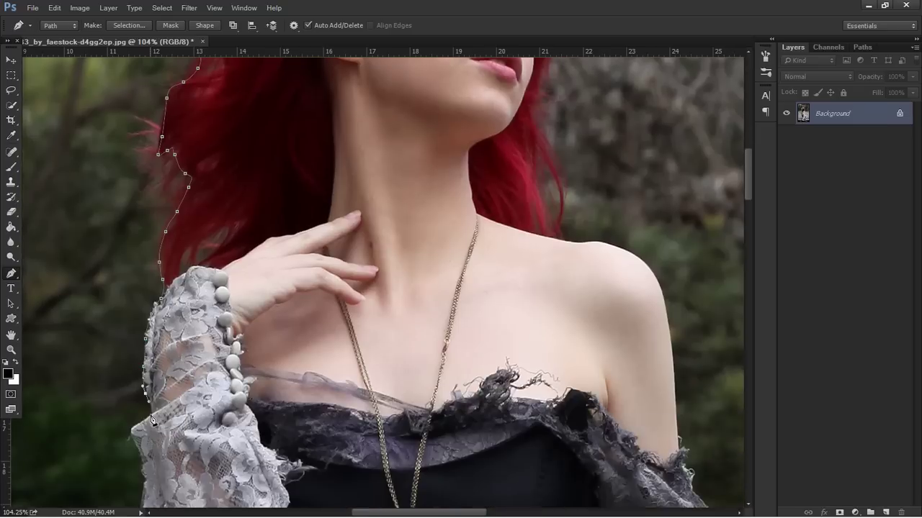
click(134, 440)
click(141, 462)
click(143, 503)
scroll(144, 497, down, 3)
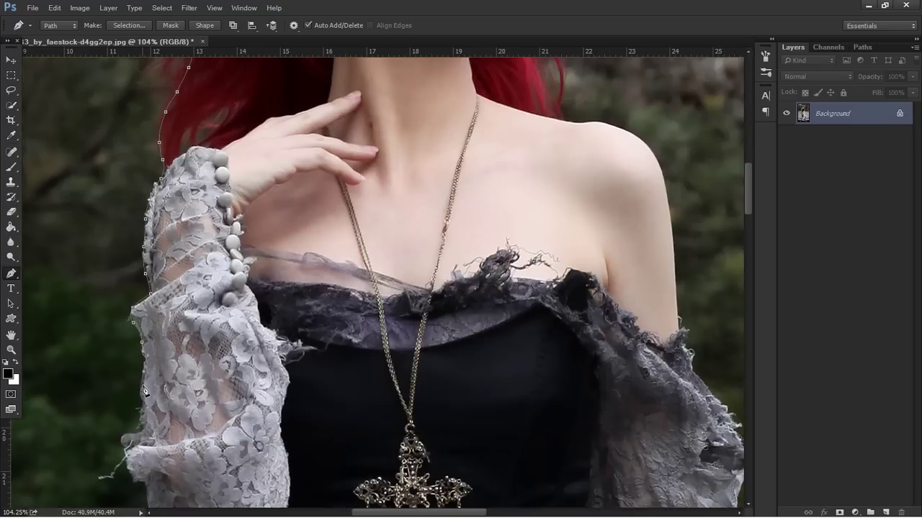
click(140, 409)
click(141, 429)
click(128, 466)
scroll(148, 493, down, 3)
scroll(180, 461, down, 2)
click(143, 373)
click(152, 404)
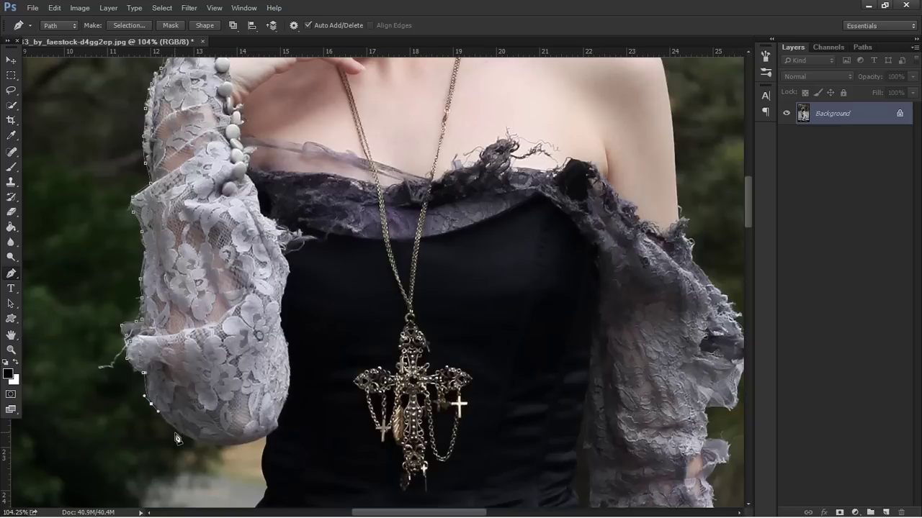
click(189, 439)
click(234, 447)
click(265, 437)
- Continue the path down the bodice's left side onto the skirt's left edge
click(265, 452)
click(270, 487)
scroll(267, 468, down, 2)
scroll(259, 447, down, 2)
click(238, 416)
click(229, 433)
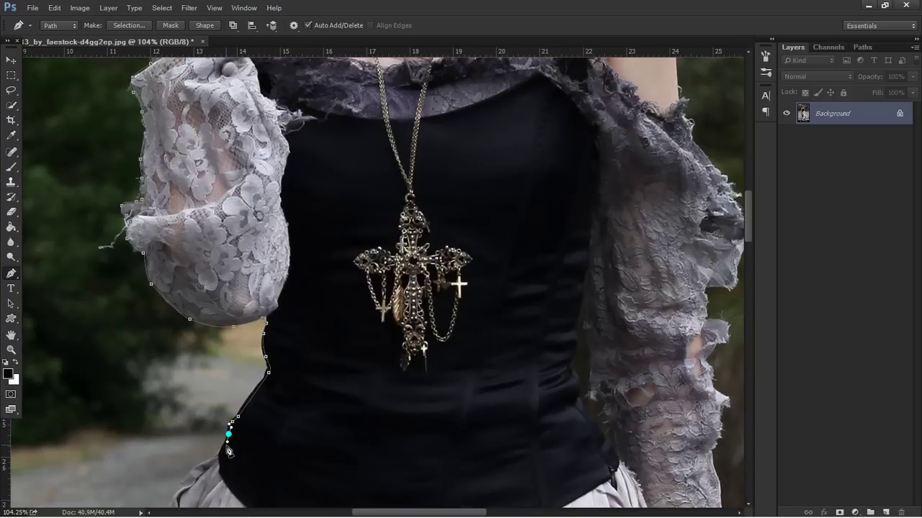
scroll(240, 448, down, 1)
scroll(239, 449, down, 2)
click(180, 393)
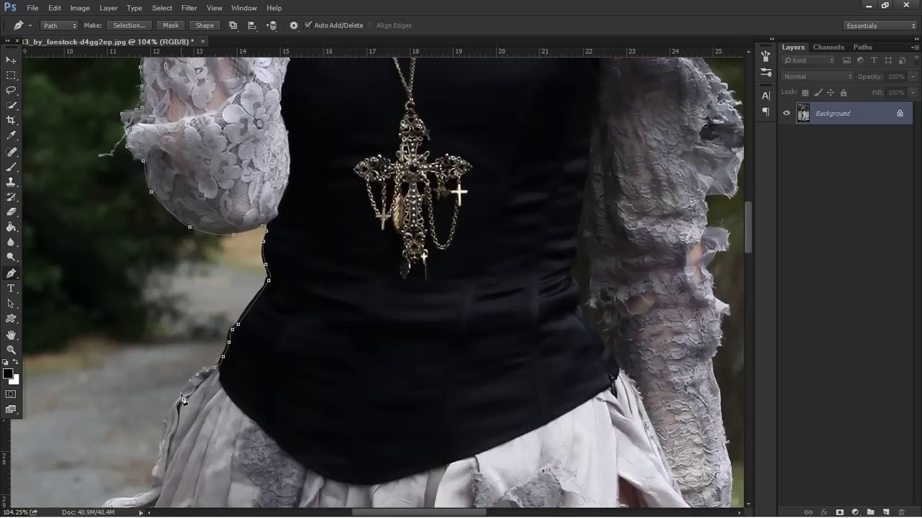
click(163, 435)
click(155, 486)
- Trace the path down the skirt's left edge and folds to the hem
scroll(161, 461, down, 2)
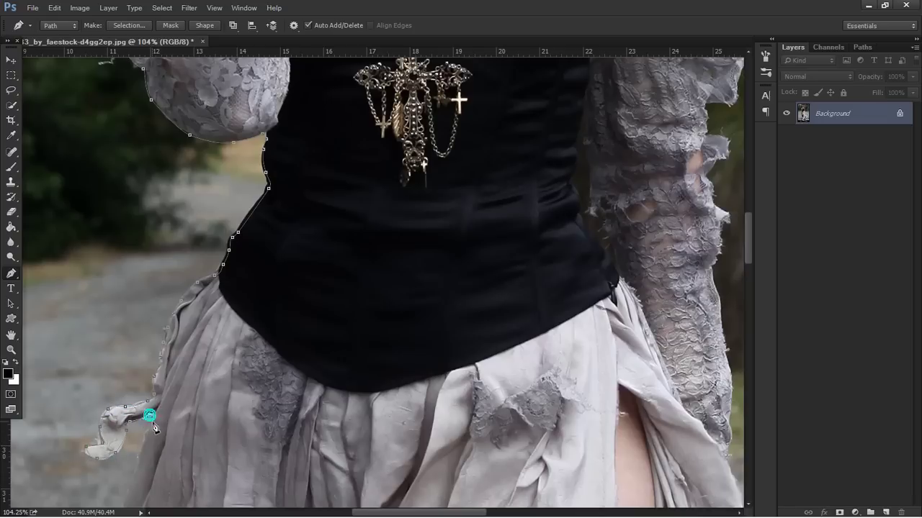
scroll(147, 454, down, 2)
scroll(125, 454, down, 2)
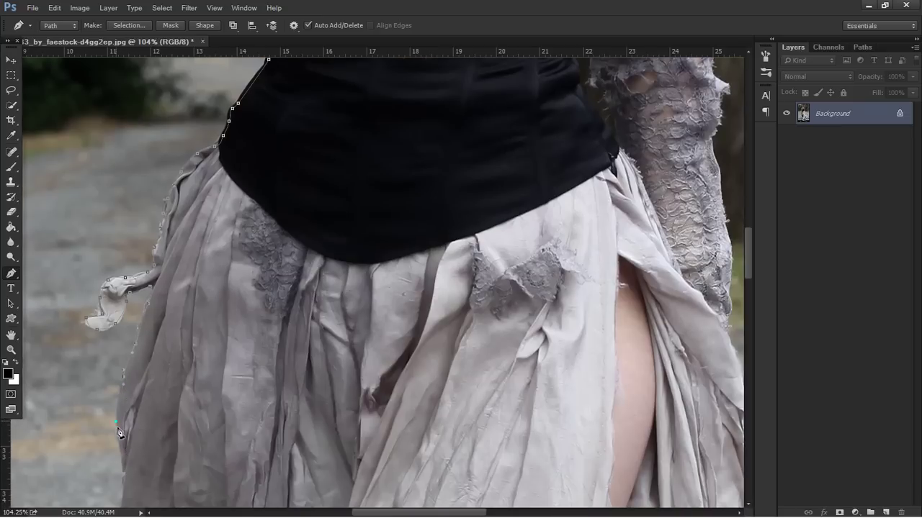
scroll(124, 424, down, 2)
scroll(124, 408, down, 1)
scroll(119, 413, down, 2)
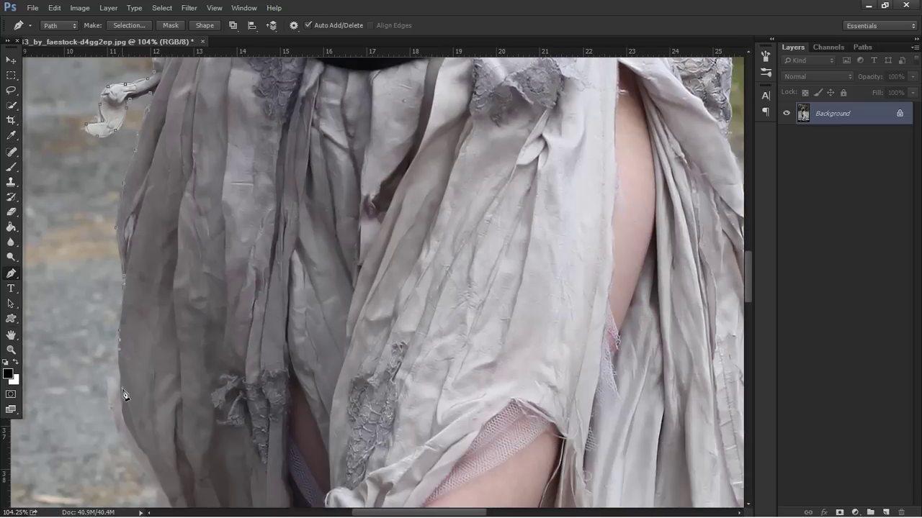
click(144, 448)
scroll(162, 457, down, 2)
click(161, 409)
click(180, 448)
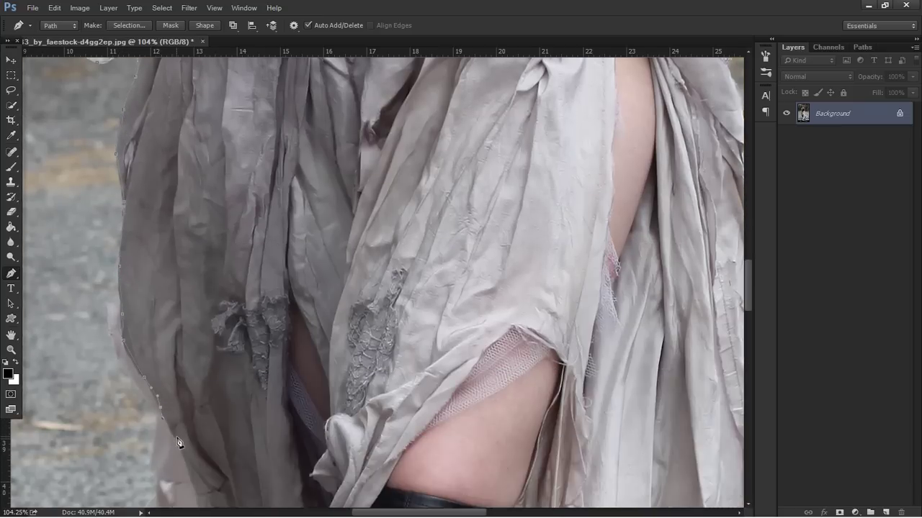
scroll(191, 461, down, 2)
scroll(193, 463, down, 2)
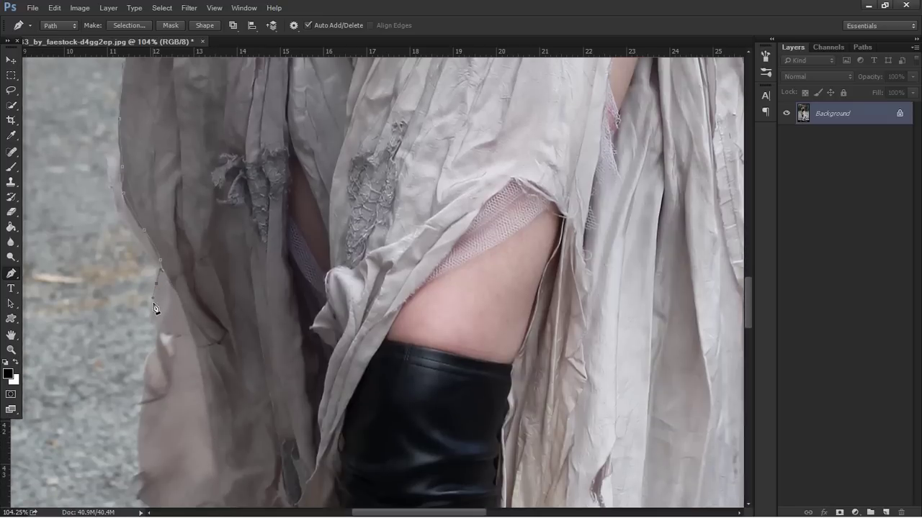
click(139, 445)
scroll(153, 352, down, 3)
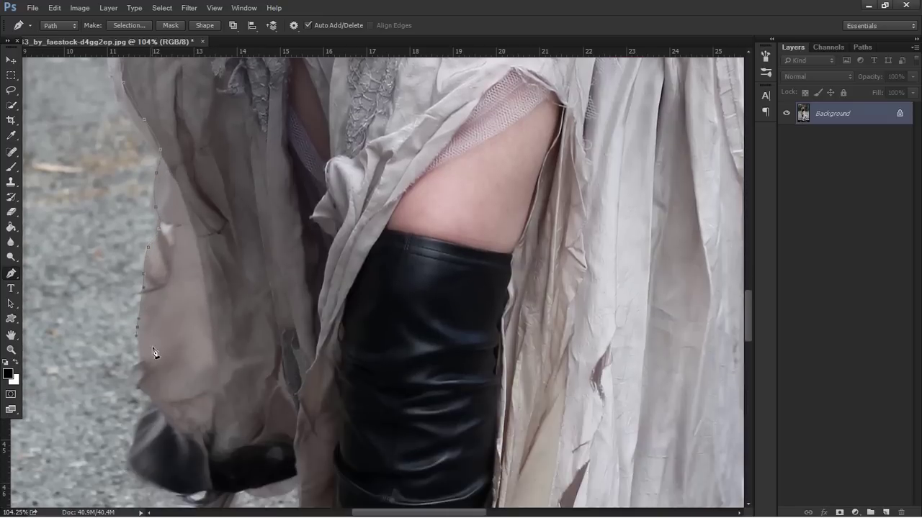
click(144, 388)
scroll(148, 388, down, 2)
click(186, 345)
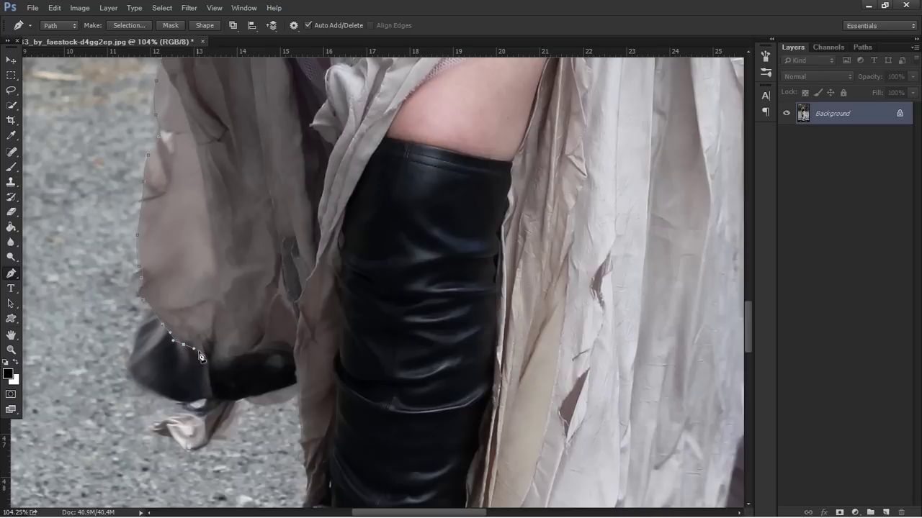
- Trace around the boot and down the inner skirt edge beside it
click(214, 399)
click(246, 399)
click(279, 390)
scroll(302, 347, down, 3)
click(302, 352)
click(308, 375)
click(304, 395)
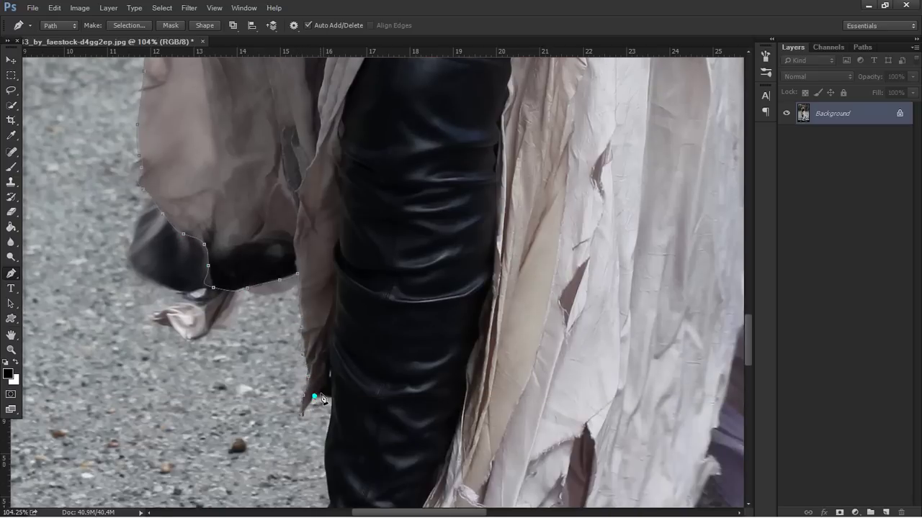
click(332, 400)
scroll(331, 389, down, 2)
click(326, 391)
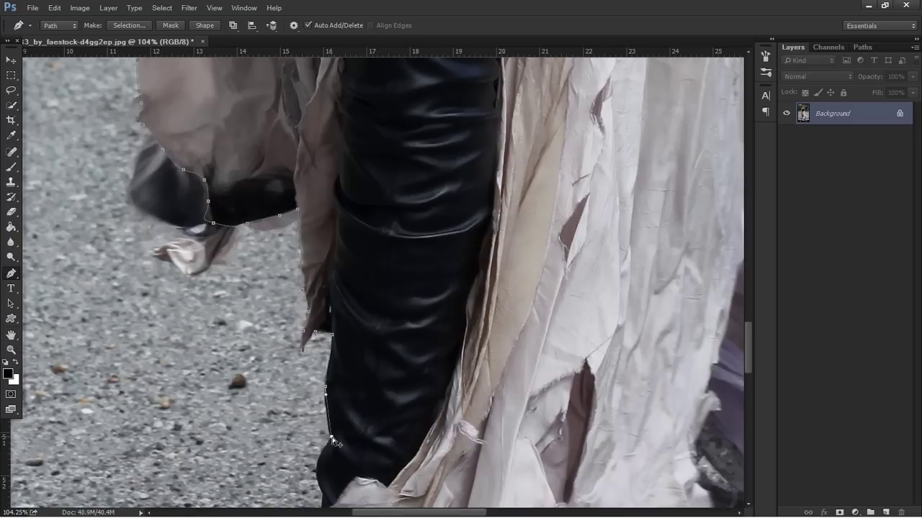
click(320, 461)
click(321, 486)
scroll(332, 475, down, 2)
scroll(326, 461, down, 2)
click(308, 432)
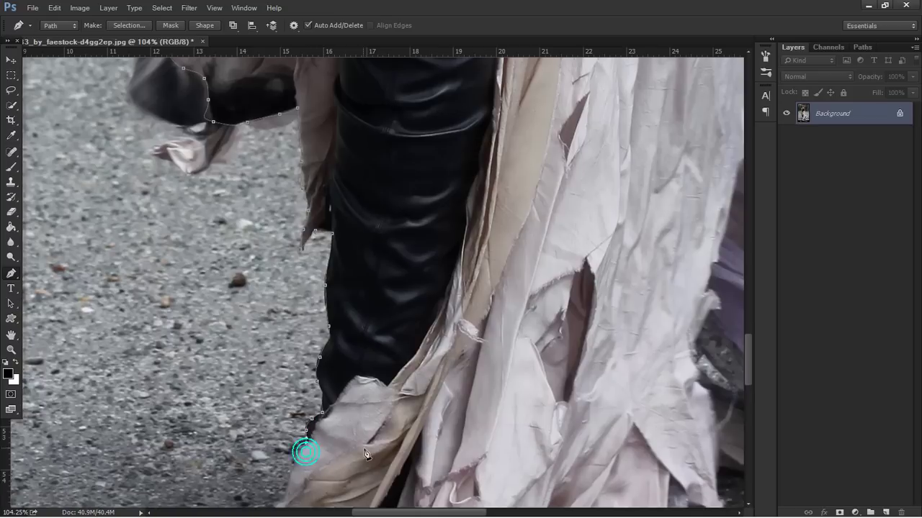
scroll(306, 447, down, 5)
- Trace the draped cloth's left side down past the boot toe to the ground
click(277, 338)
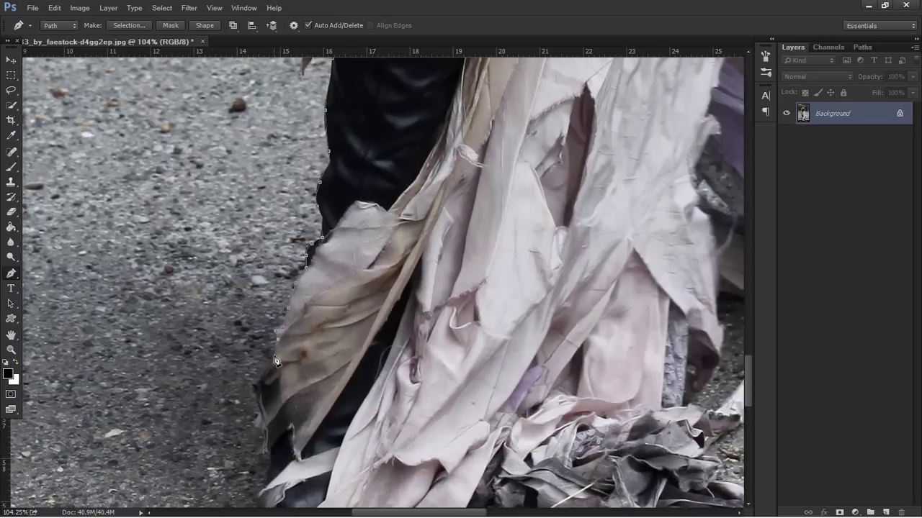
click(274, 356)
click(267, 374)
click(257, 388)
scroll(258, 388, down, 4)
click(261, 297)
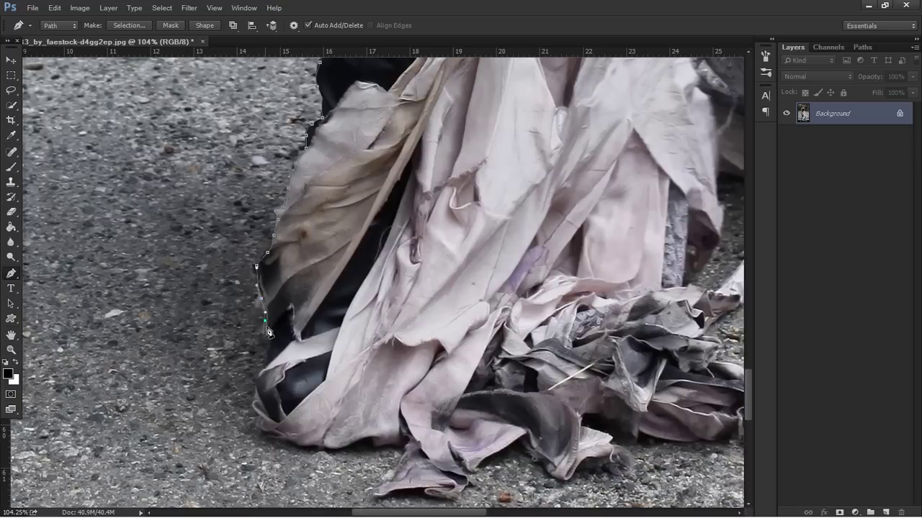
click(270, 336)
click(267, 357)
click(258, 393)
click(254, 401)
- Extend the path rightward along the bottom of the crumpled fabric on the ground
click(273, 434)
click(300, 446)
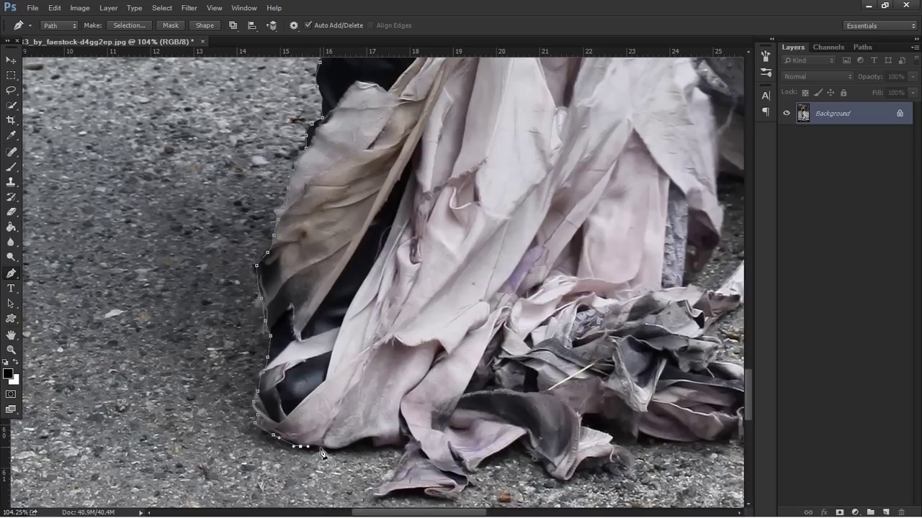
click(365, 438)
click(406, 440)
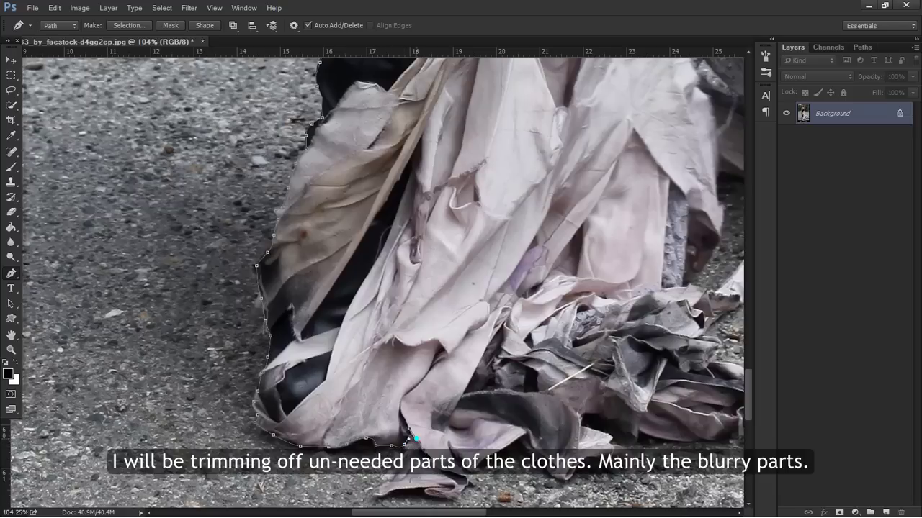
click(455, 477)
click(466, 481)
click(513, 441)
click(558, 478)
- Continue the path along the tulle's lower edge to its right end
click(584, 418)
drag(693, 447, 419, 447)
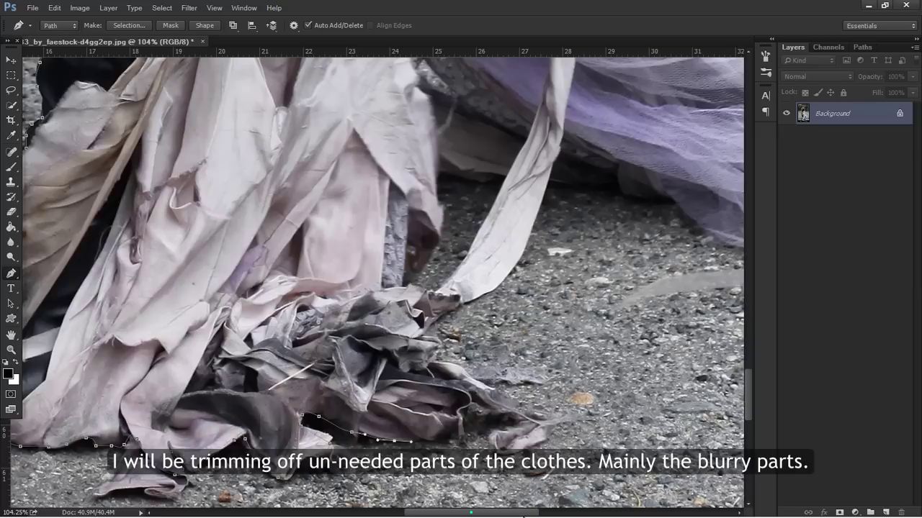
click(419, 440)
click(437, 437)
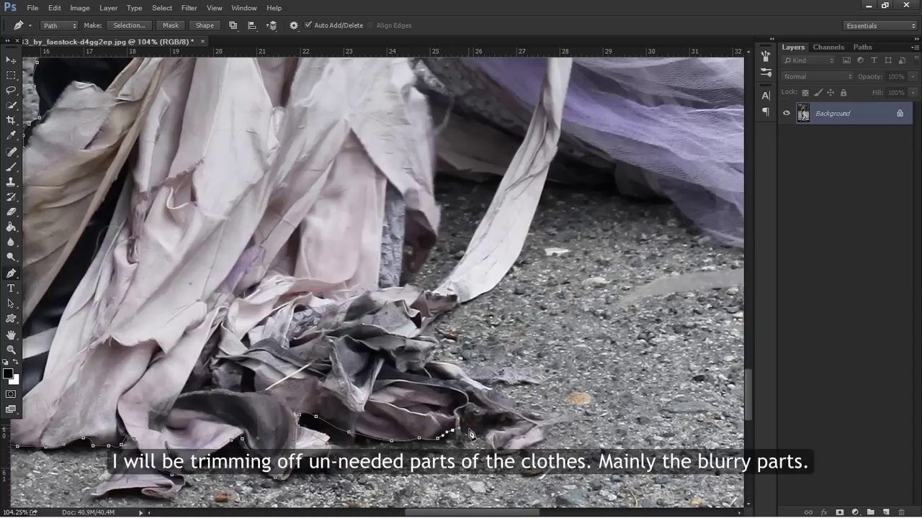
click(468, 427)
click(492, 425)
- Trace up the edge of the loose tulle strip to its crumpled tip
click(418, 335)
click(492, 286)
click(519, 250)
click(528, 230)
click(536, 210)
drag(538, 211, 545, 299)
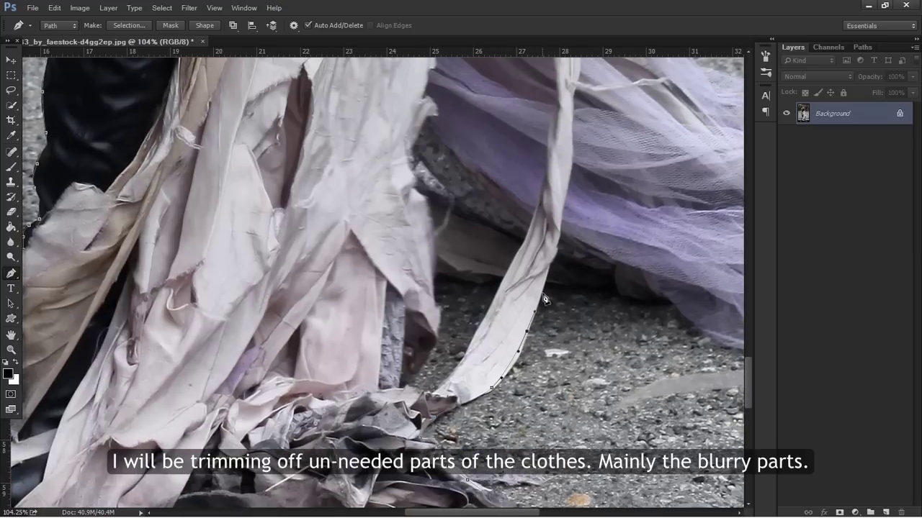
mouse_move(603, 286)
mouse_down()
mouse_move(668, 301)
mouse_move(698, 330)
mouse_up()
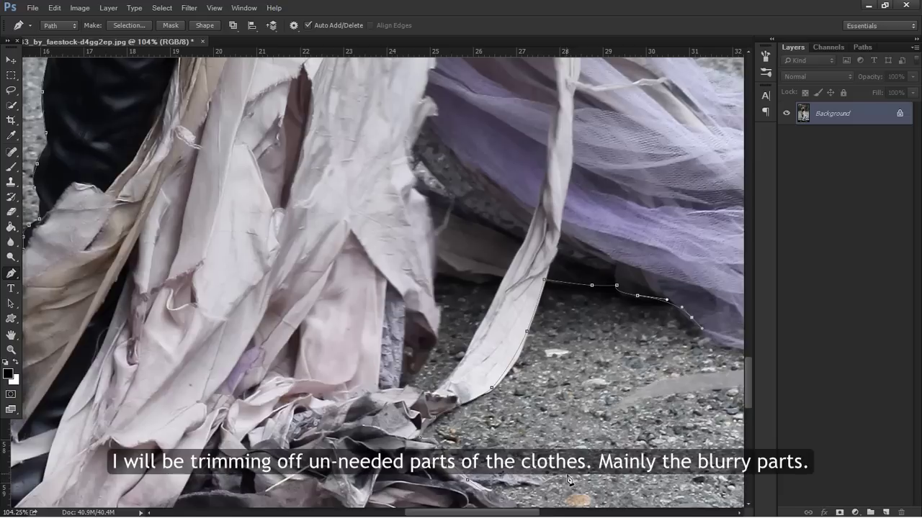
- Drag curved anchors back along the tulle hem and up its upper edge
drag(537, 512, 592, 512)
drag(431, 342, 510, 342)
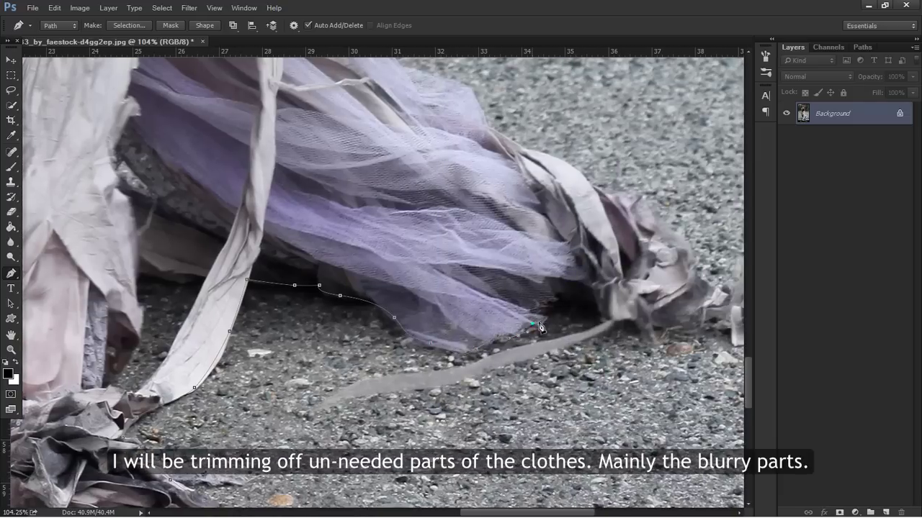
mouse_move(544, 314)
mouse_down()
mouse_move(555, 294)
mouse_move(608, 324)
mouse_move(638, 320)
mouse_move(474, 357)
mouse_up()
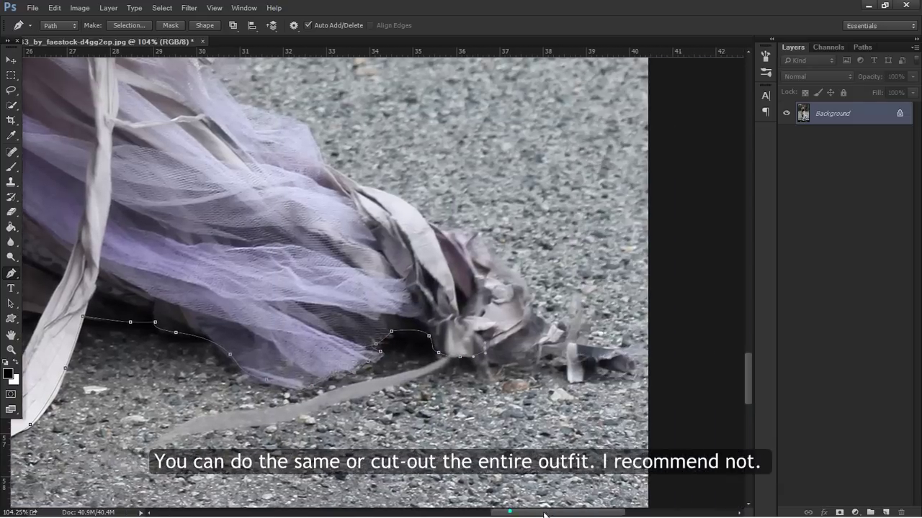
drag(543, 514, 553, 514)
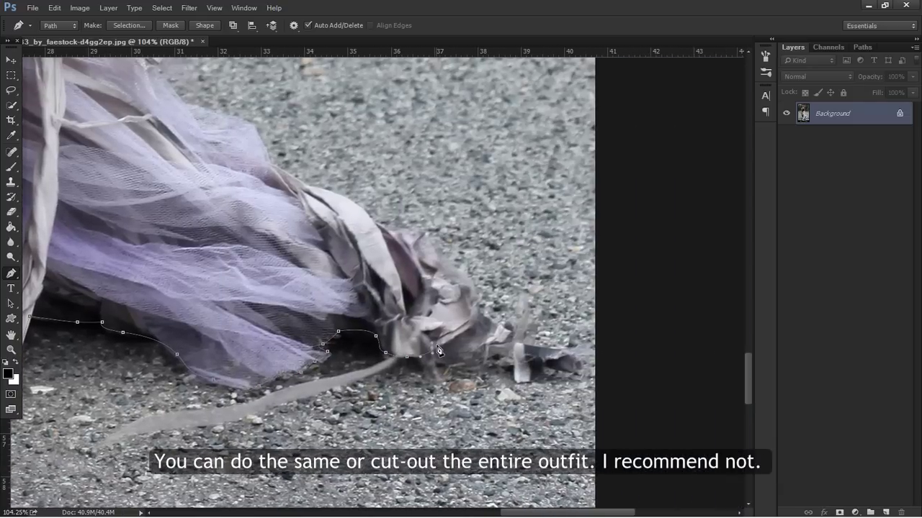
mouse_move(446, 345)
mouse_down()
mouse_move(476, 327)
mouse_move(464, 281)
mouse_move(421, 243)
mouse_move(385, 236)
mouse_up()
drag(331, 191, 313, 190)
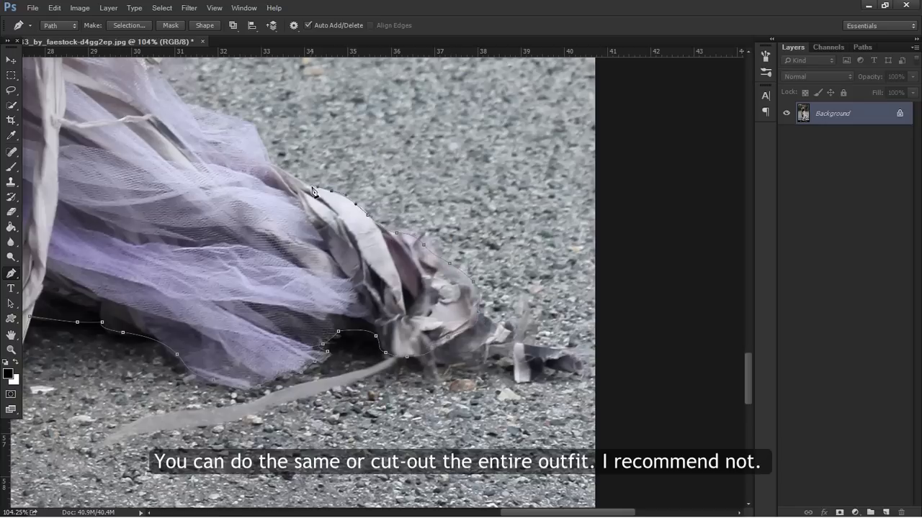
- Add Pen anchors up the dress's outer edge, including a curved point along the cloth top
click(274, 166)
drag(244, 62, 454, 228)
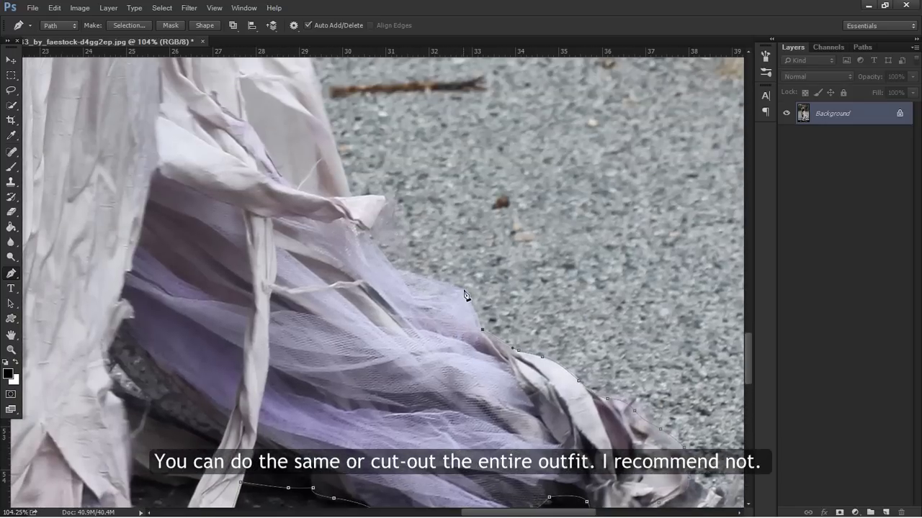
click(414, 274)
click(391, 264)
click(371, 238)
drag(357, 196, 317, 200)
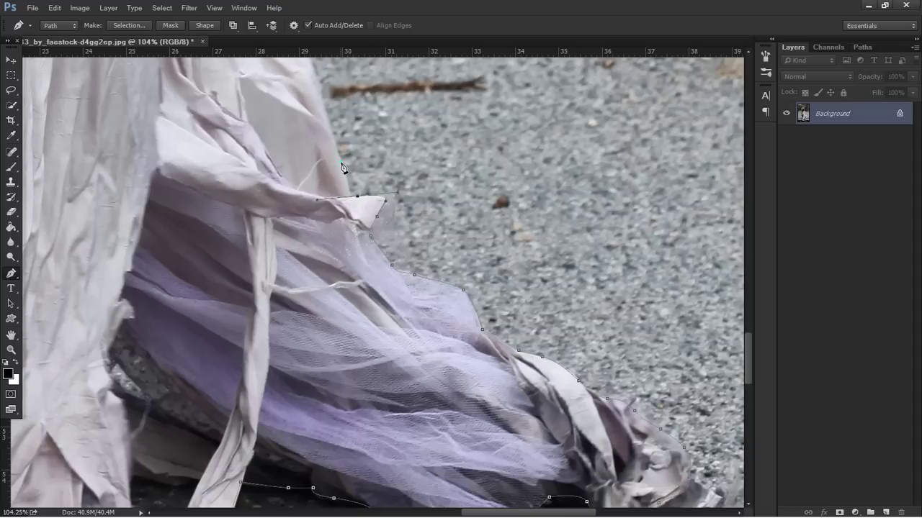
click(364, 195)
- Continue the path higher up the dress edge toward the sleeve, with curved anchors where needed
scroll(329, 134, up, 4)
click(331, 282)
drag(297, 187, 274, 142)
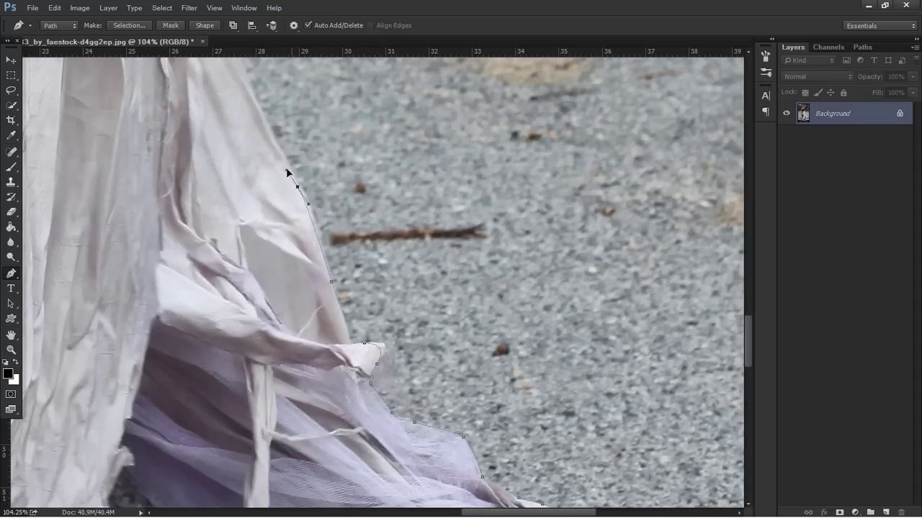
click(274, 143)
scroll(274, 144, up, 3)
drag(240, 170, 227, 144)
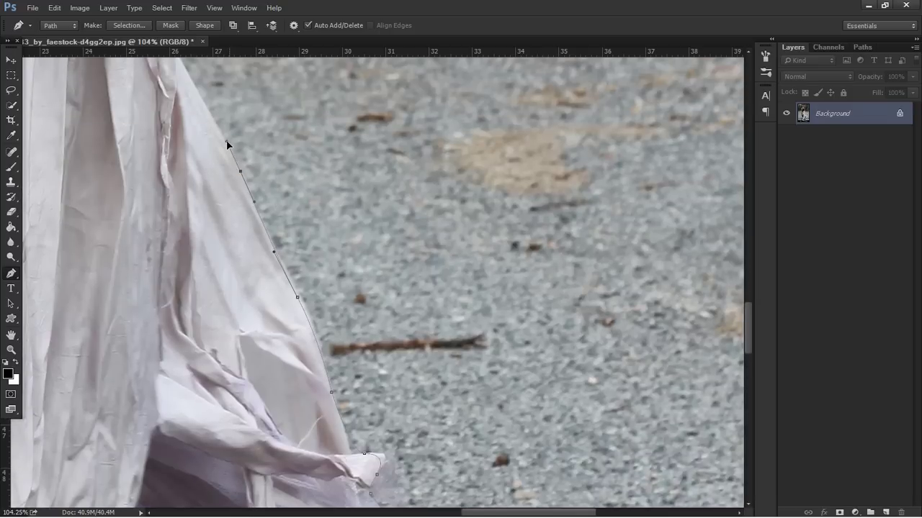
click(192, 84)
scroll(195, 199, up, 5)
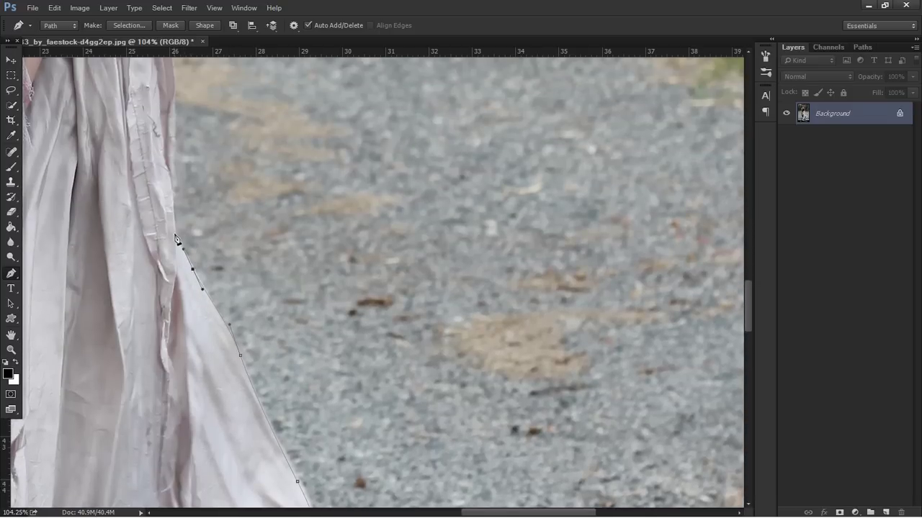
click(176, 234)
click(173, 130)
click(175, 91)
scroll(174, 140, up, 4)
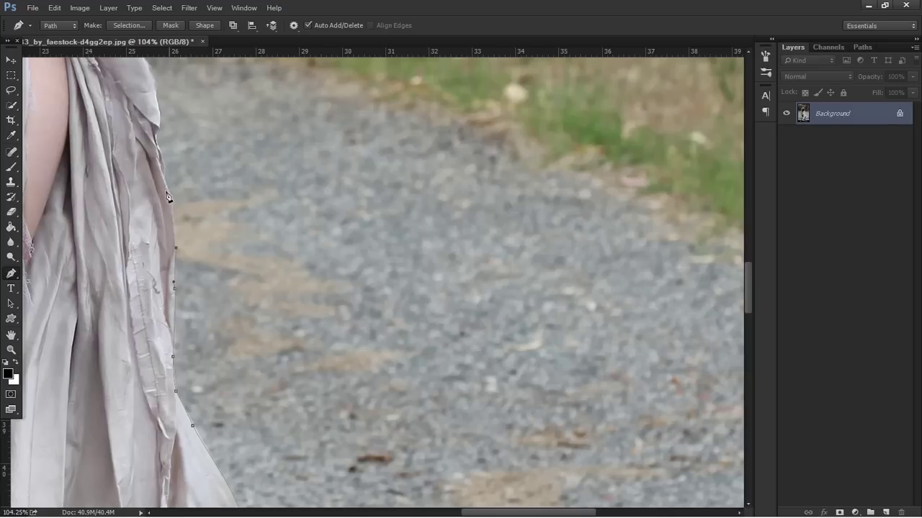
click(155, 148)
scroll(162, 144, up, 2)
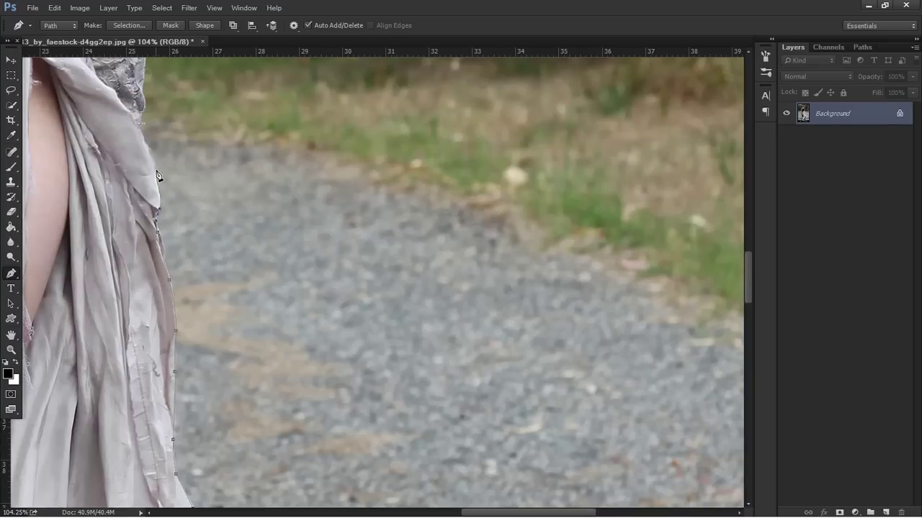
click(140, 127)
scroll(142, 105, up, 2)
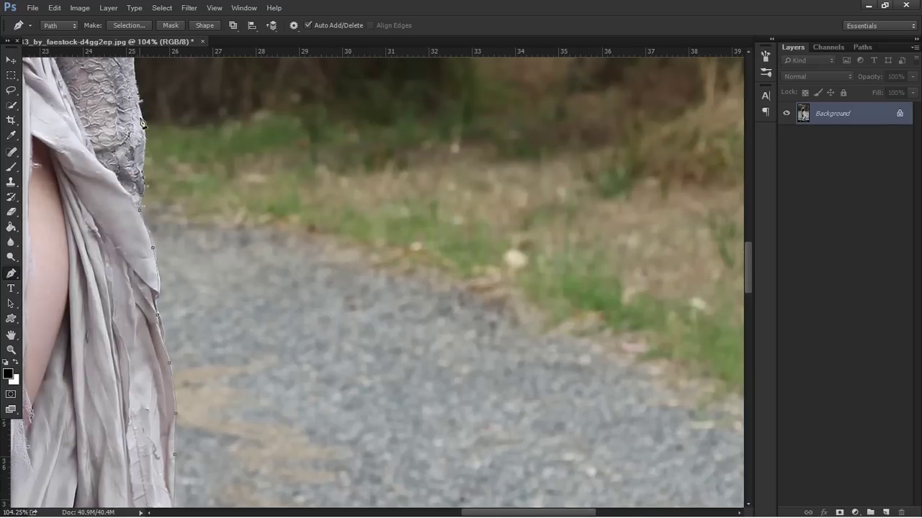
scroll(141, 108, up, 2)
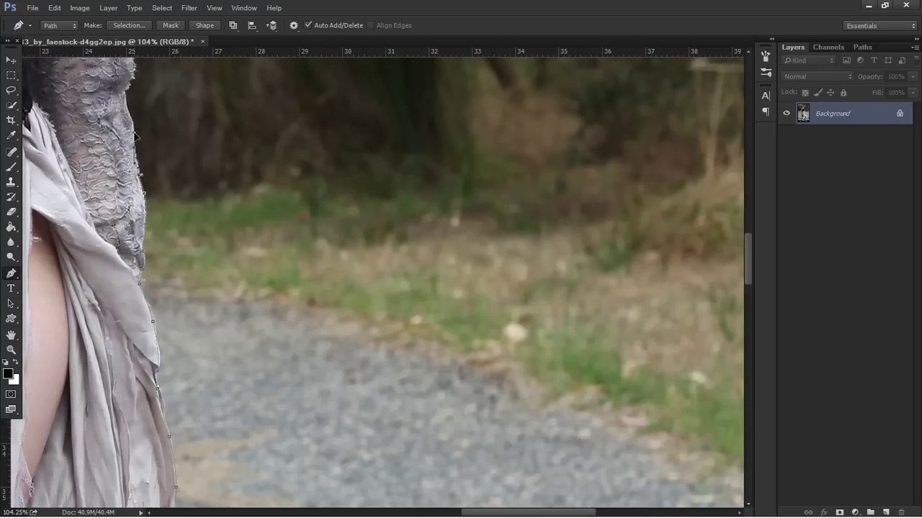
- Trace the far lace sleeve edge with anchors until the path reaches the bare arm
click(128, 107)
scroll(136, 153, up, 2)
click(136, 154)
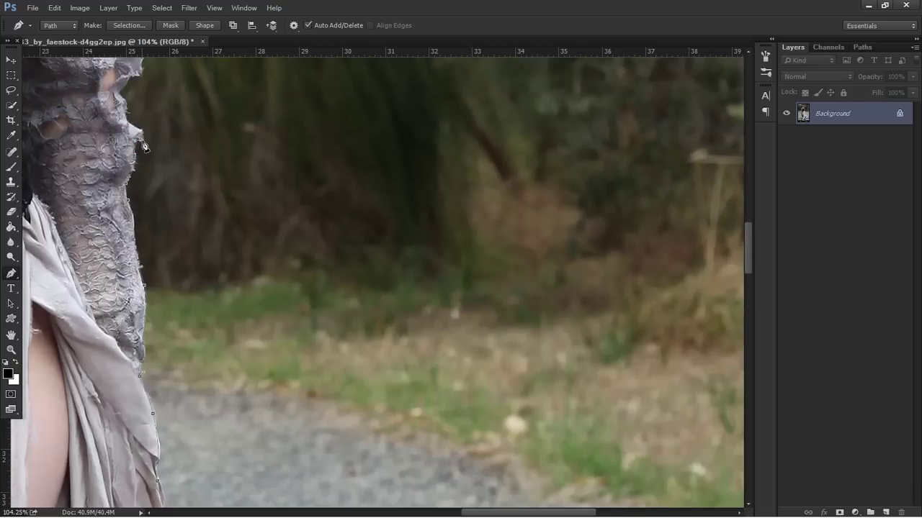
scroll(127, 146, up, 2)
click(127, 163)
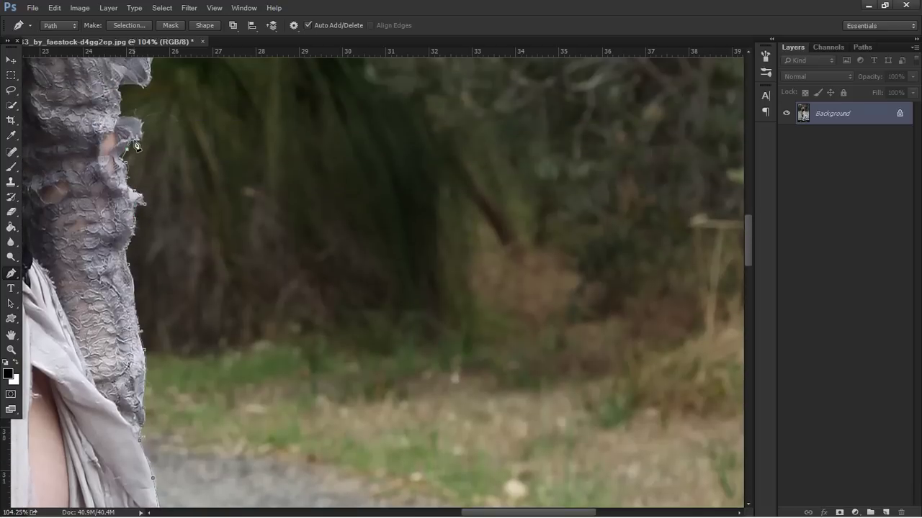
click(121, 115)
click(120, 96)
scroll(151, 90, up, 3)
scroll(151, 89, up, 2)
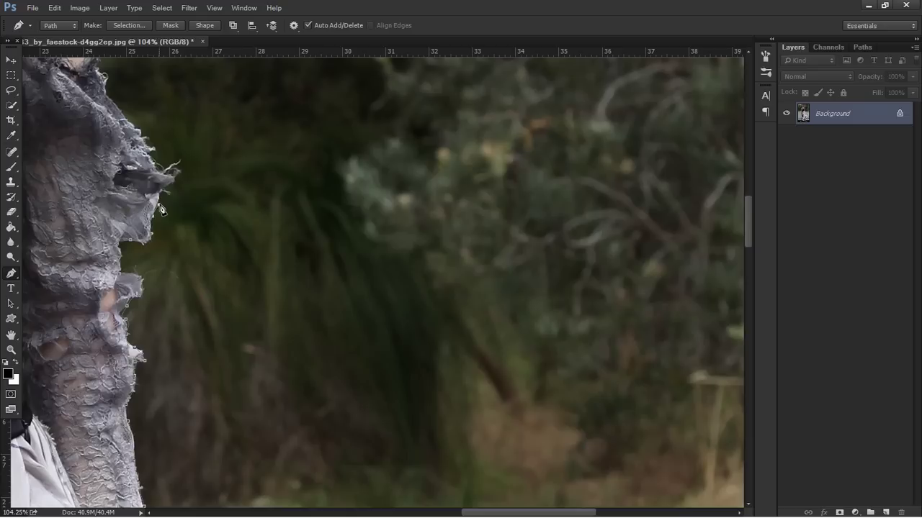
click(153, 157)
scroll(137, 147, up, 1)
scroll(108, 162, up, 2)
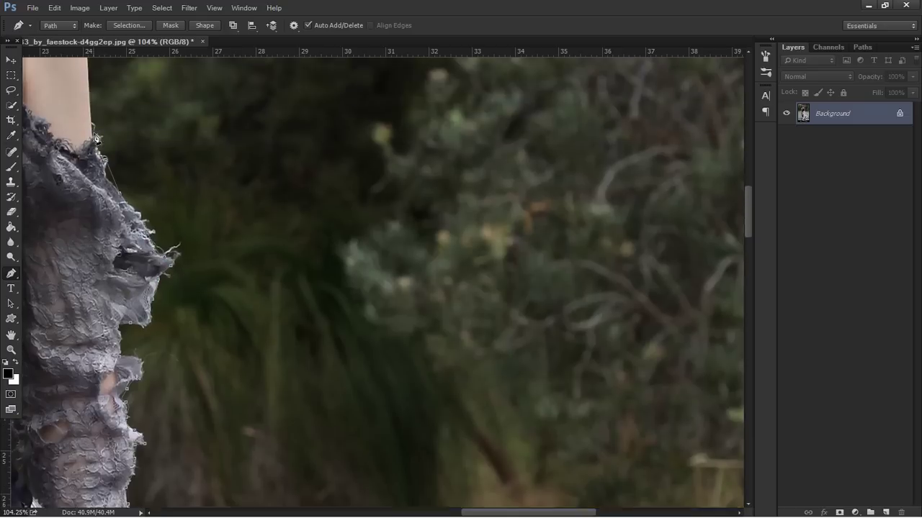
scroll(100, 167, up, 1)
scroll(93, 169, up, 3)
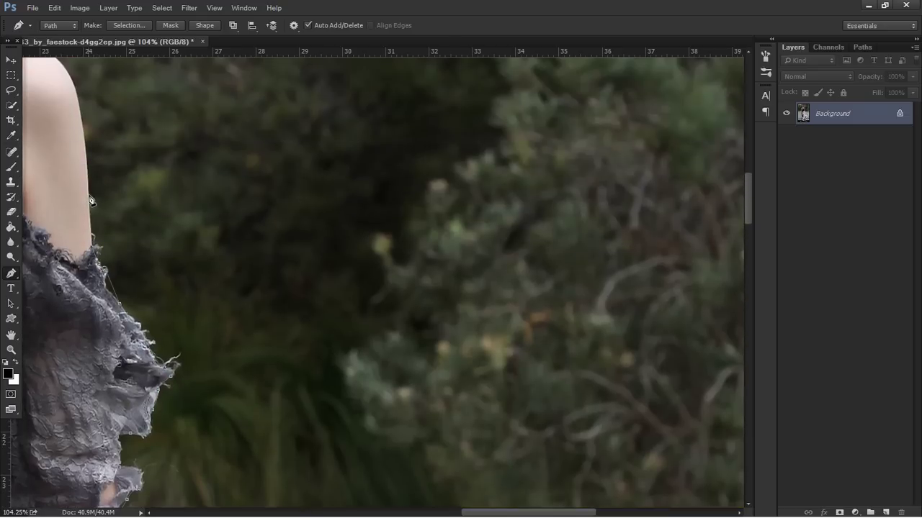
click(85, 145)
- Curve the path around the shoulder and up the red hair above it
mouse_move(80, 105)
mouse_down()
mouse_move(377, 244)
mouse_move(355, 221)
mouse_up()
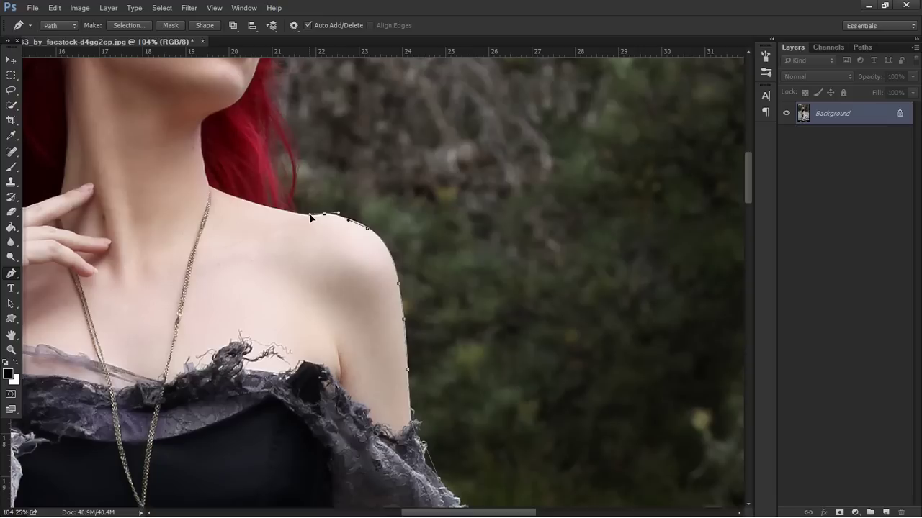
mouse_move(302, 217)
mouse_down()
mouse_move(286, 212)
mouse_move(296, 164)
mouse_up()
click(288, 192)
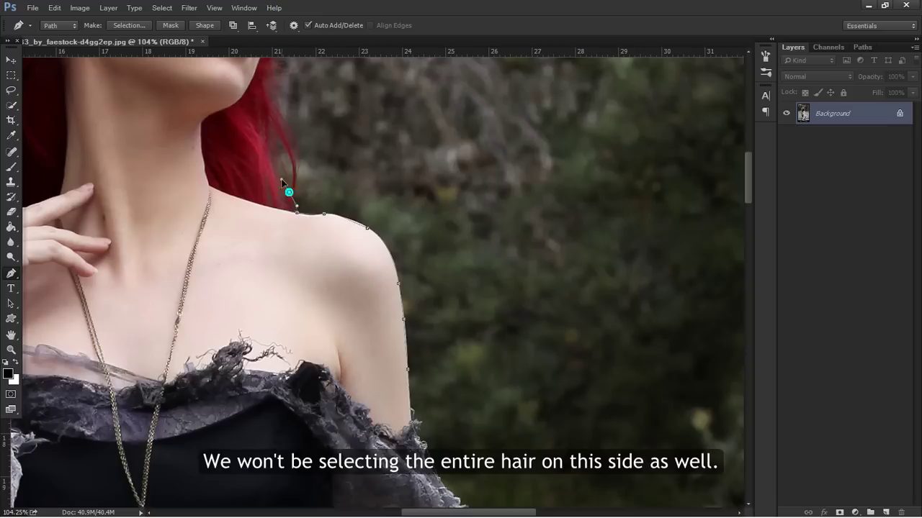
click(274, 165)
click(271, 145)
click(272, 126)
click(276, 110)
scroll(281, 170, up, 2)
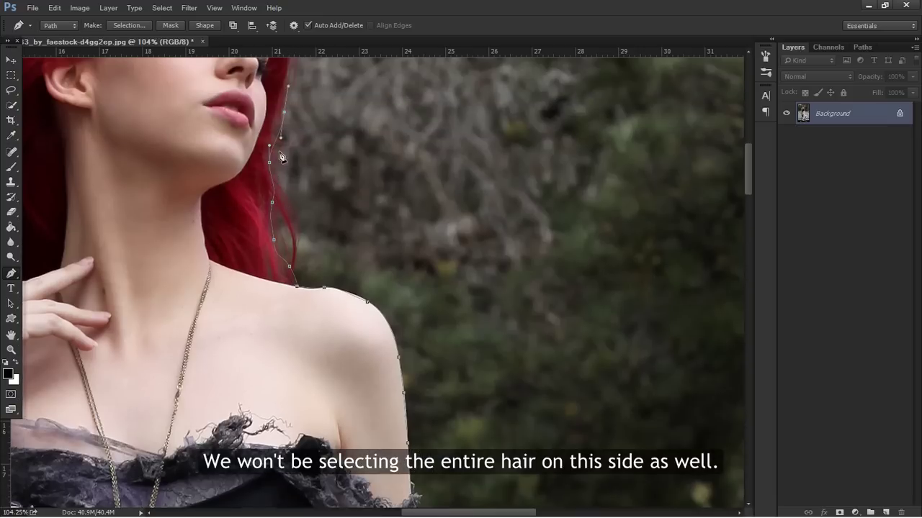
scroll(295, 180, up, 3)
- Trace the hair beside the face and across the crown, closing the path at its first anchor
click(284, 231)
click(294, 177)
click(295, 149)
click(291, 128)
click(275, 99)
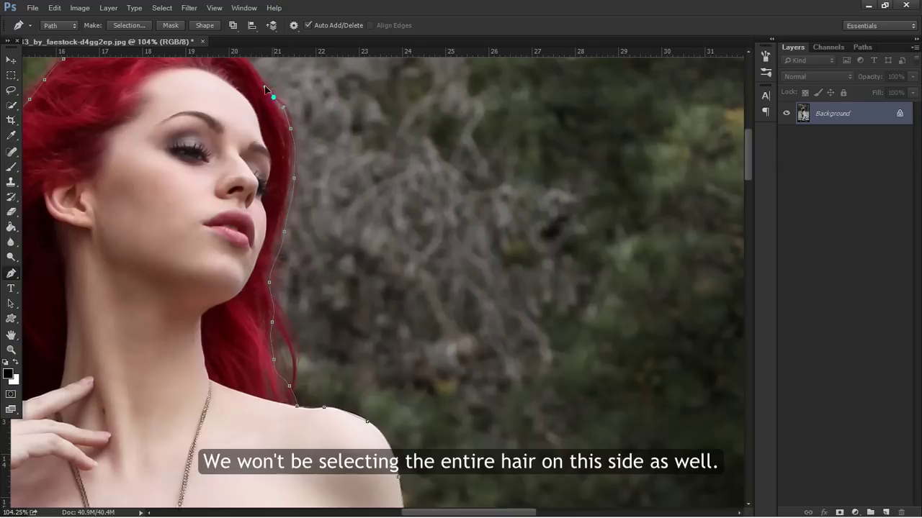
scroll(249, 165, up, 2)
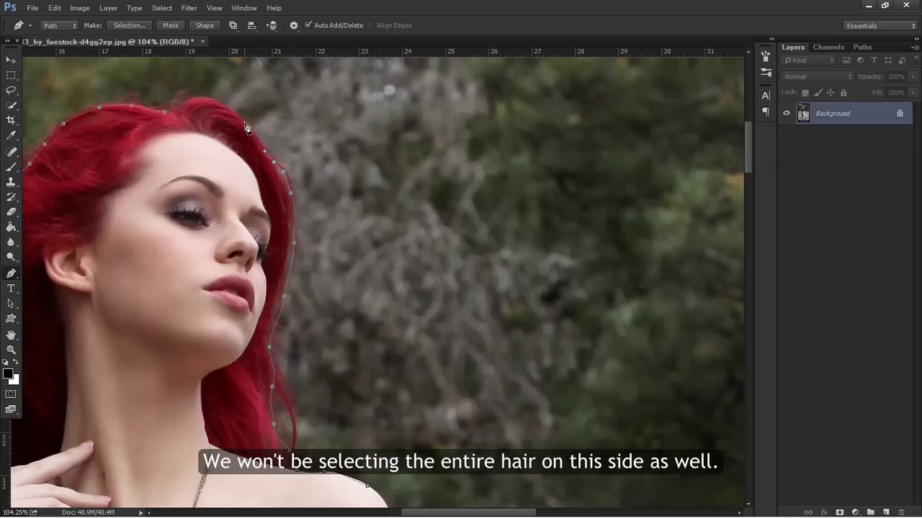
click(210, 99)
click(187, 96)
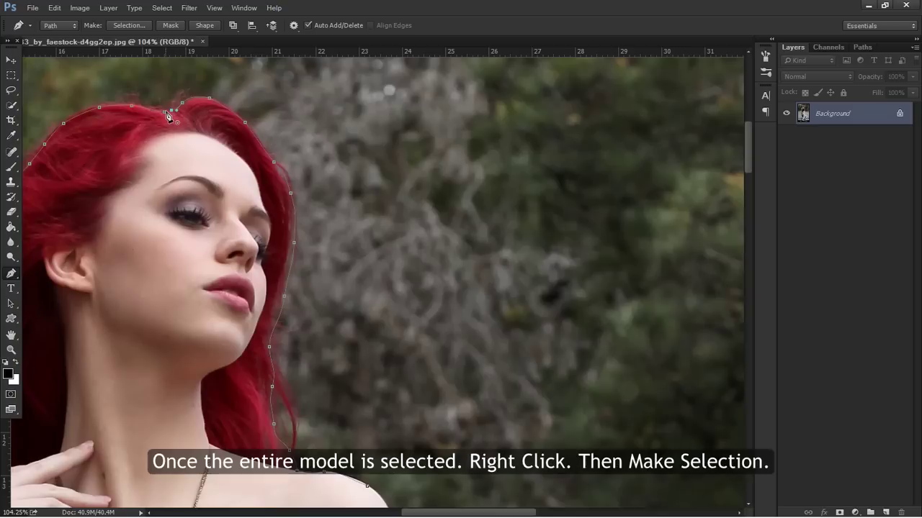
click(166, 113)
scroll(173, 114, up, 1)
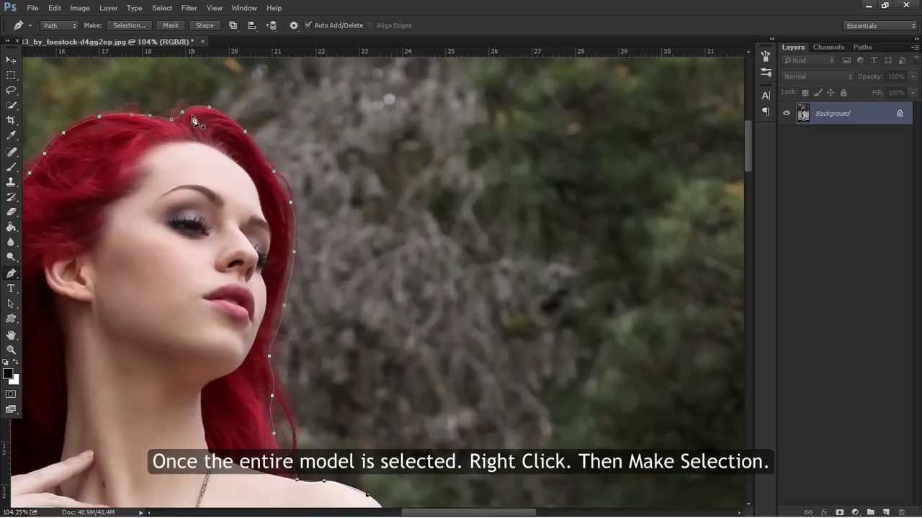
- Turn the finished path into a selection with a 0.8 pixel feather radius
right_click(213, 128)
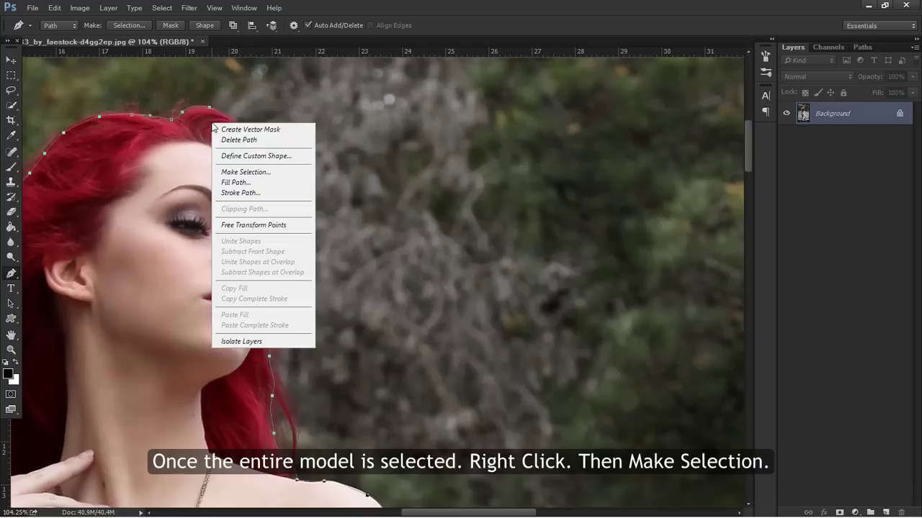
click(273, 172)
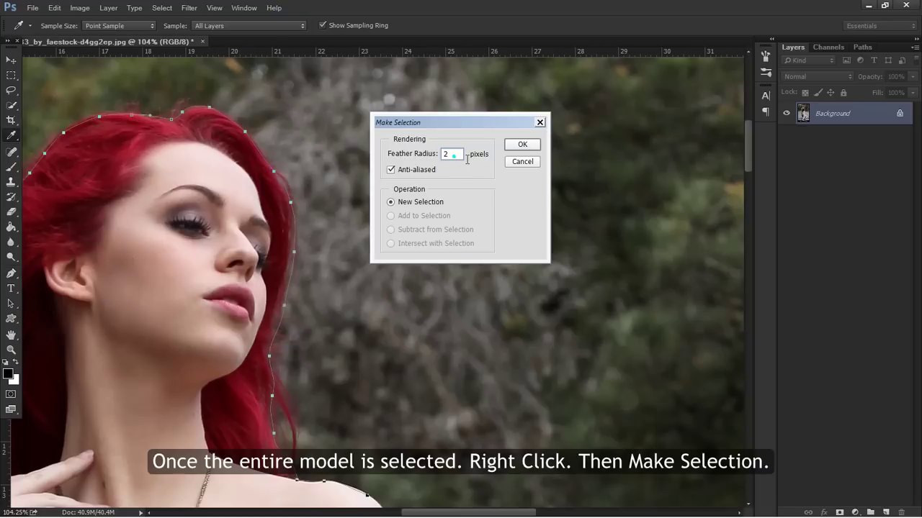
drag(458, 153, 442, 159)
text(0.8)
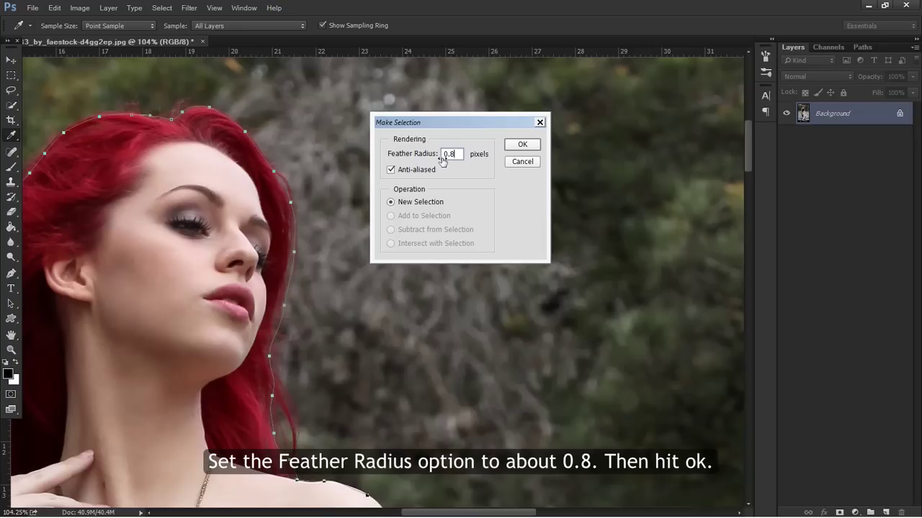
click(523, 145)
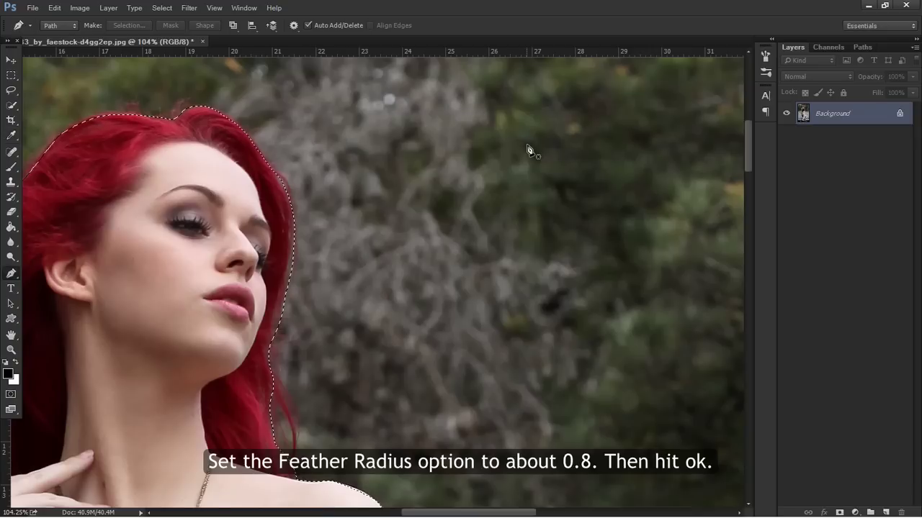
- Zoom out to the whole figure and copy the selected model onto Layer 1 with Ctrl+J
click(11, 349)
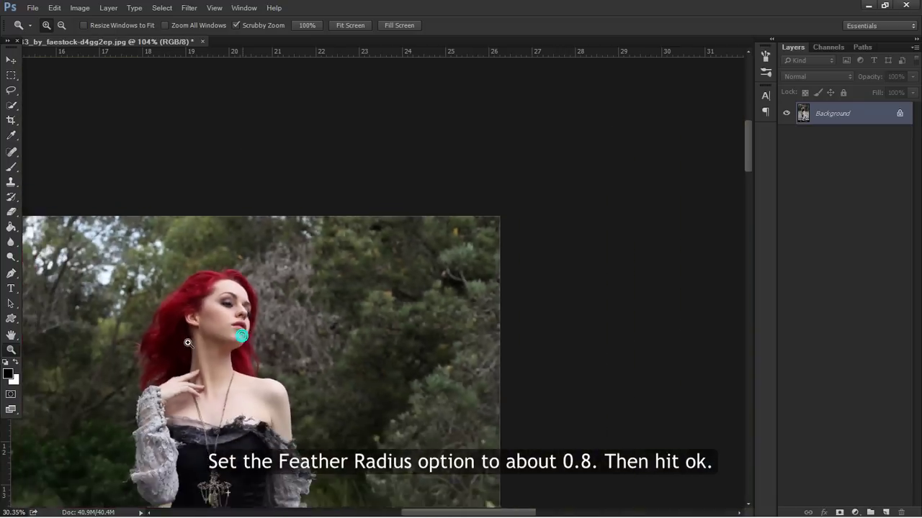
drag(247, 341, 219, 349)
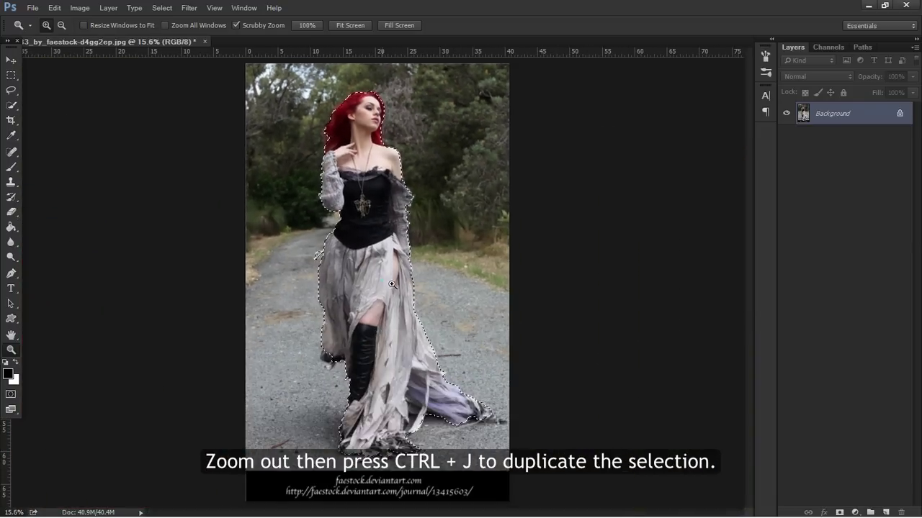
drag(391, 284, 402, 284)
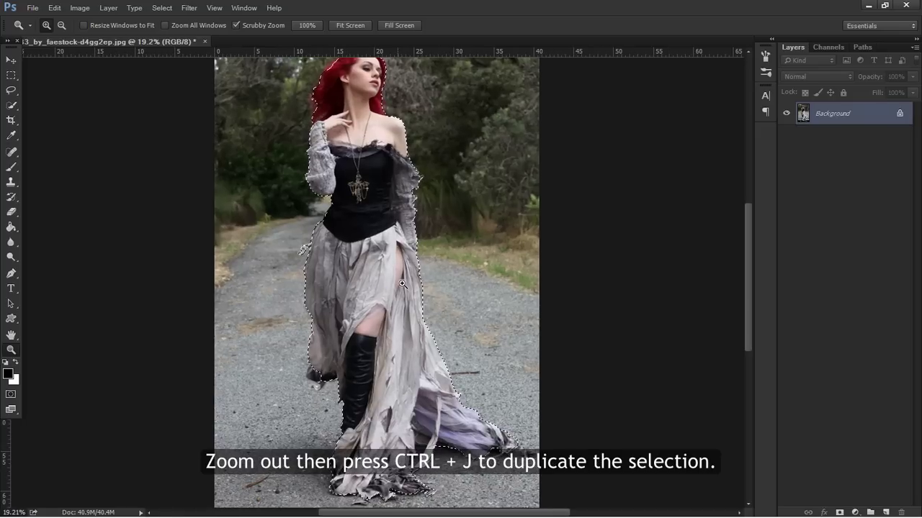
key(ctrl+j)
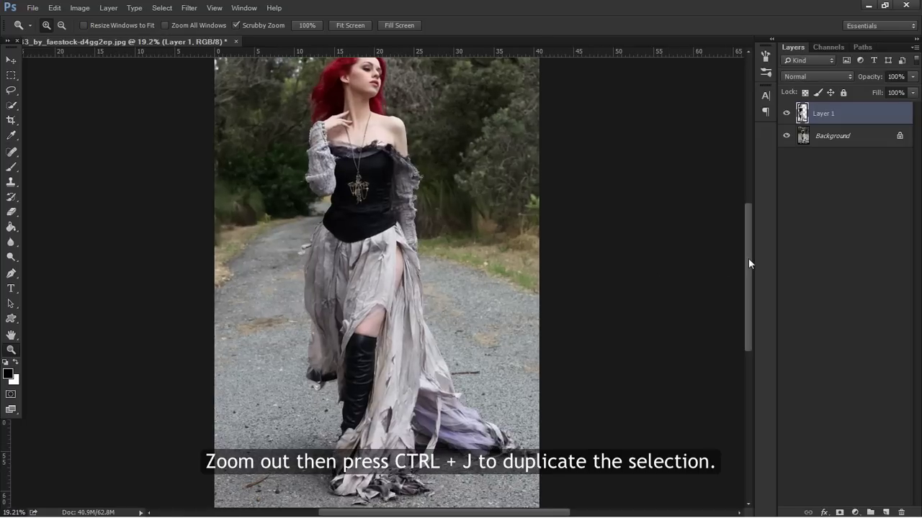
scroll(749, 261, up, 2)
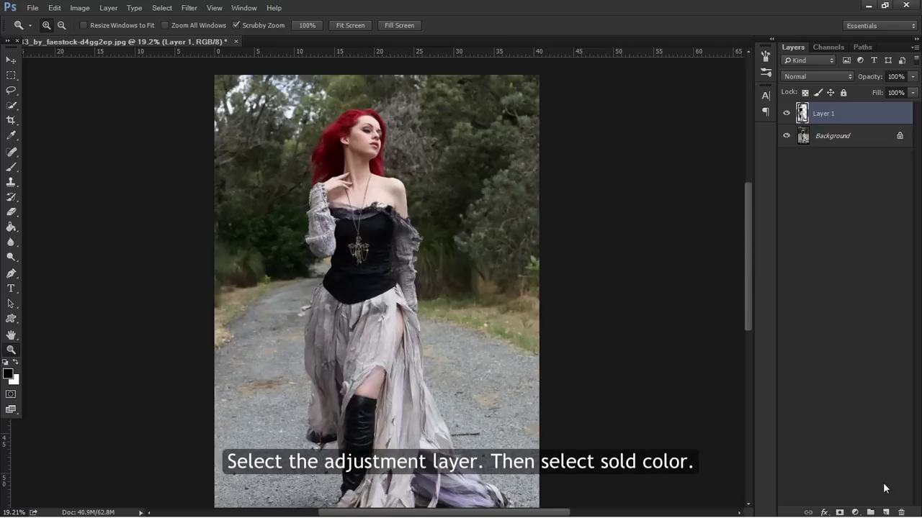
- Add a white (#ffffff) Solid Color fill layer below Layer 1, then zoom onto the head and hair
click(854, 513)
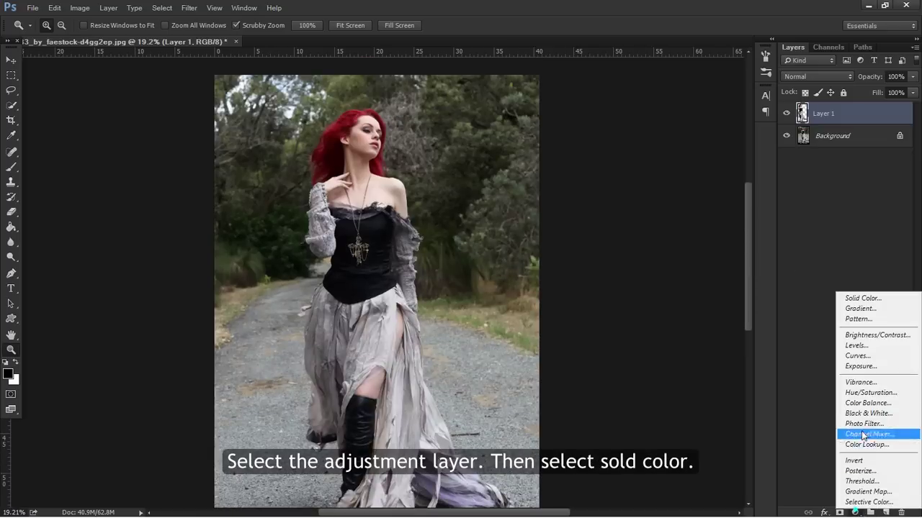
click(869, 299)
drag(625, 160, 512, 101)
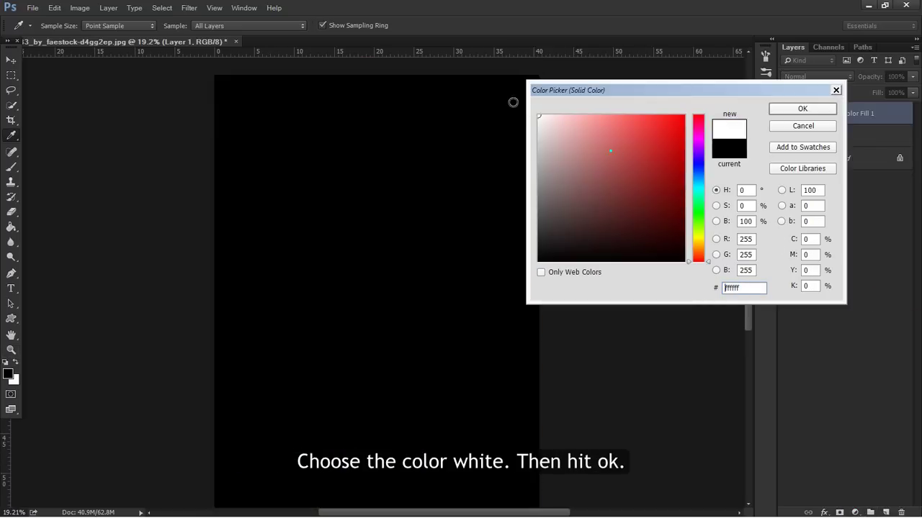
click(796, 109)
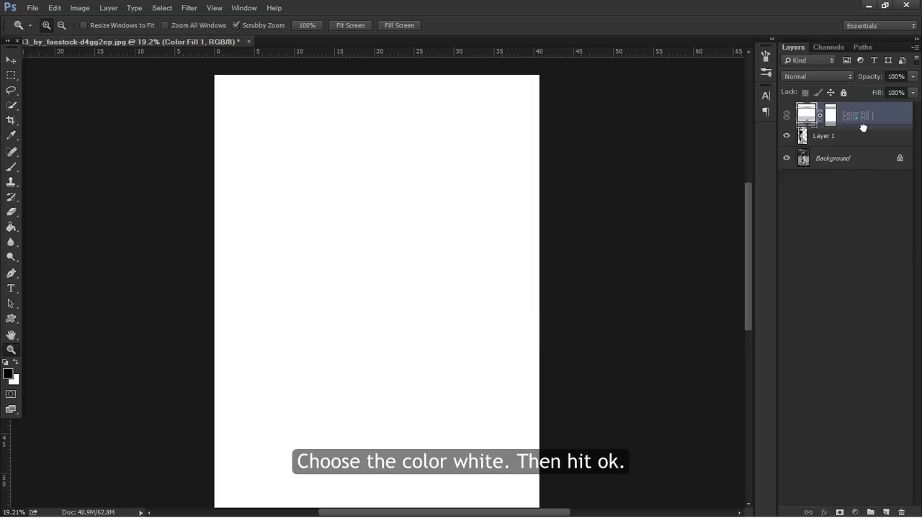
drag(858, 115, 856, 173)
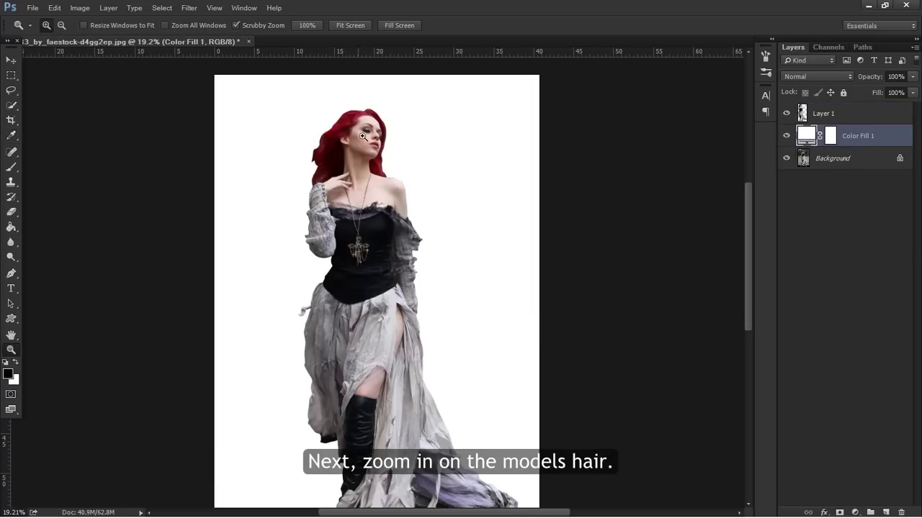
drag(338, 143, 412, 147)
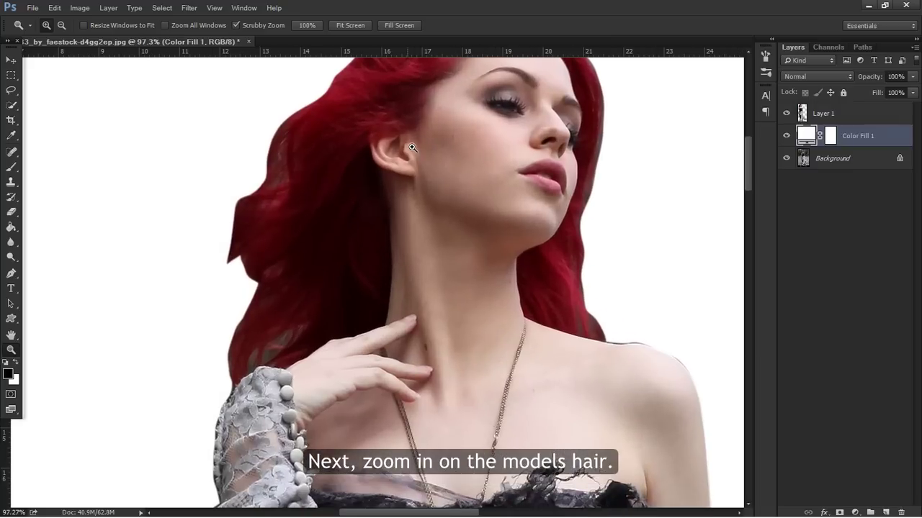
scroll(453, 310, up, 5)
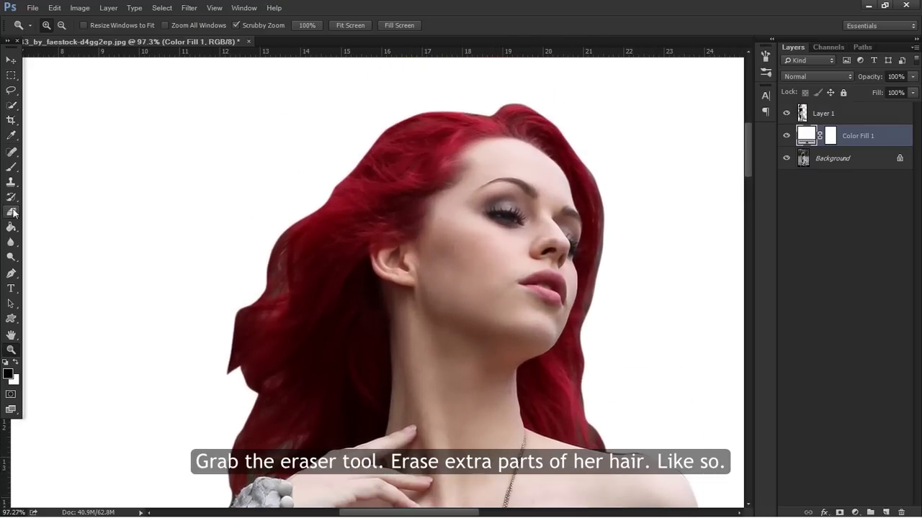
- On Layer 1, erase stray pixels along the hair edges with a 40 px Eraser
click(807, 122)
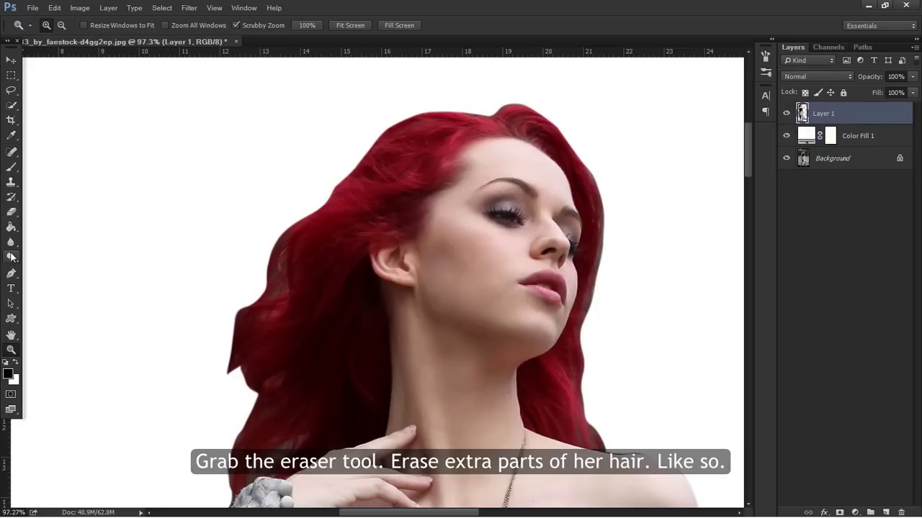
click(11, 212)
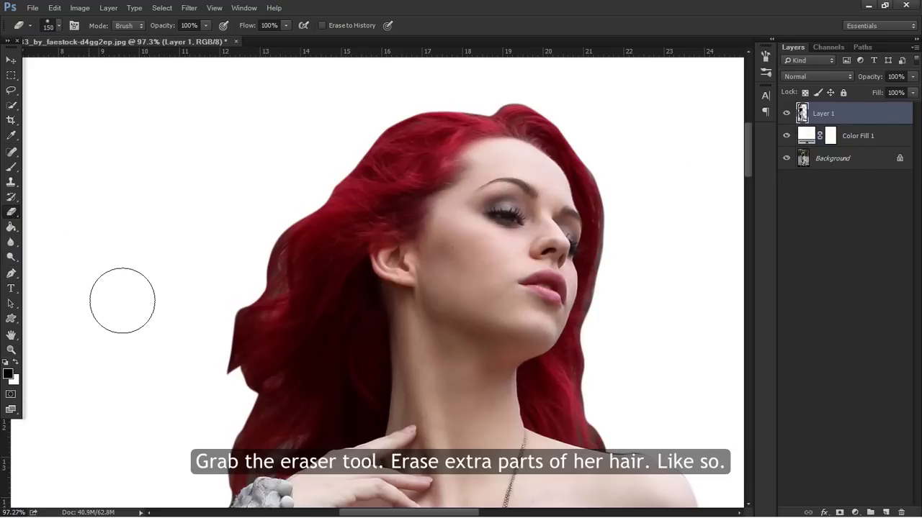
key(bracketleft)
key(bracketleft)
key(bracketleft)
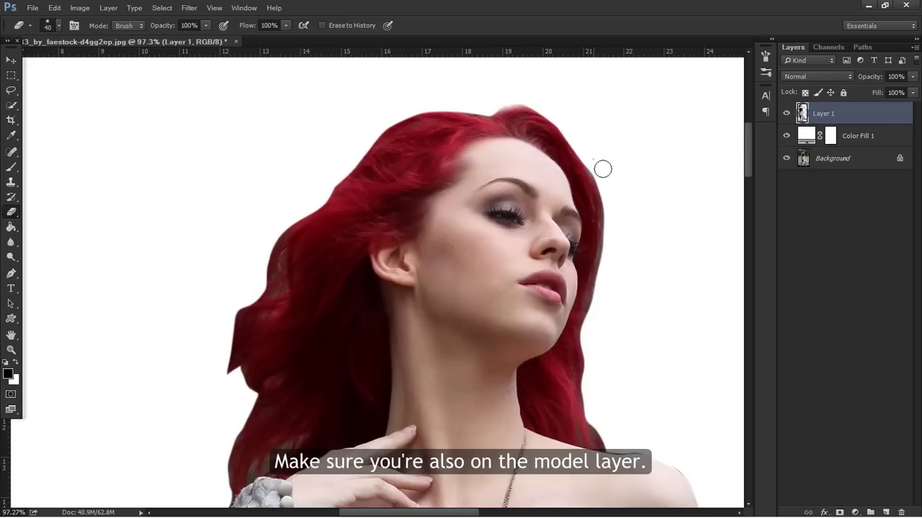
drag(603, 169, 644, 379)
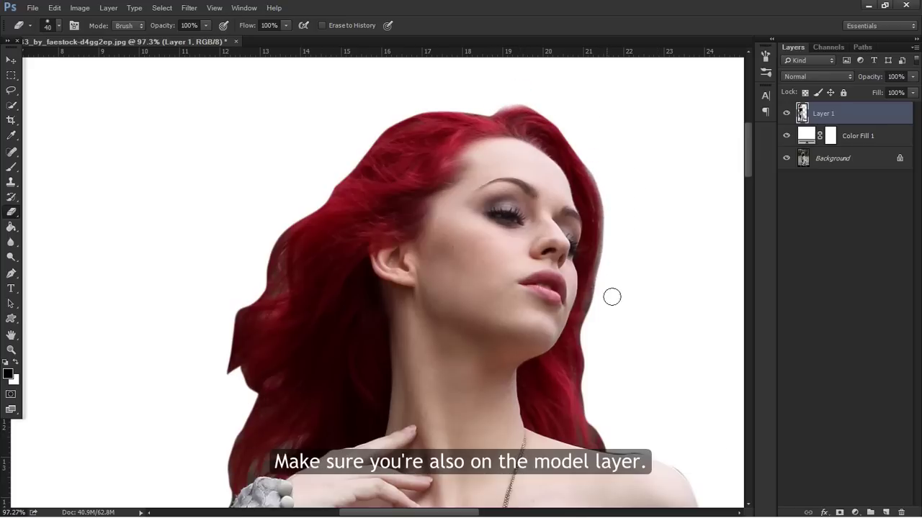
scroll(694, 370, down, 2)
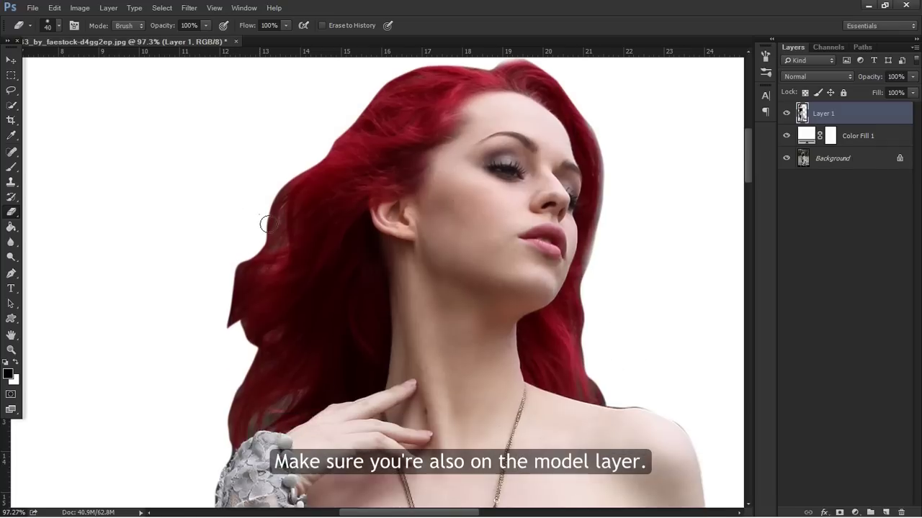
scroll(181, 319, down, 3)
drag(214, 321, 232, 379)
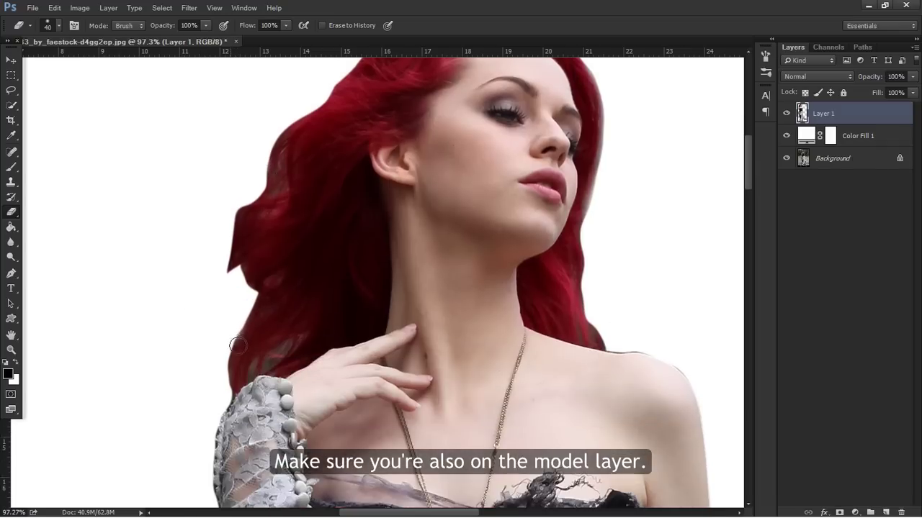
scroll(644, 302, down, 1)
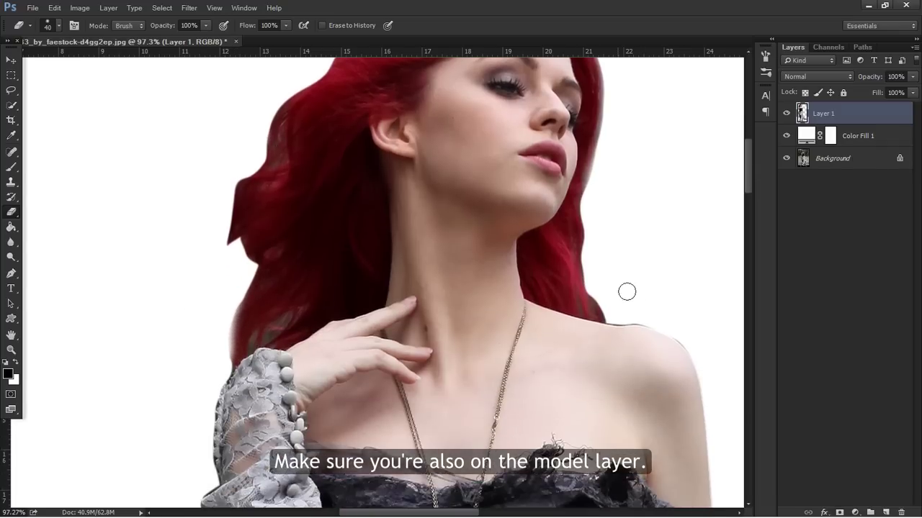
scroll(281, 299, up, 3)
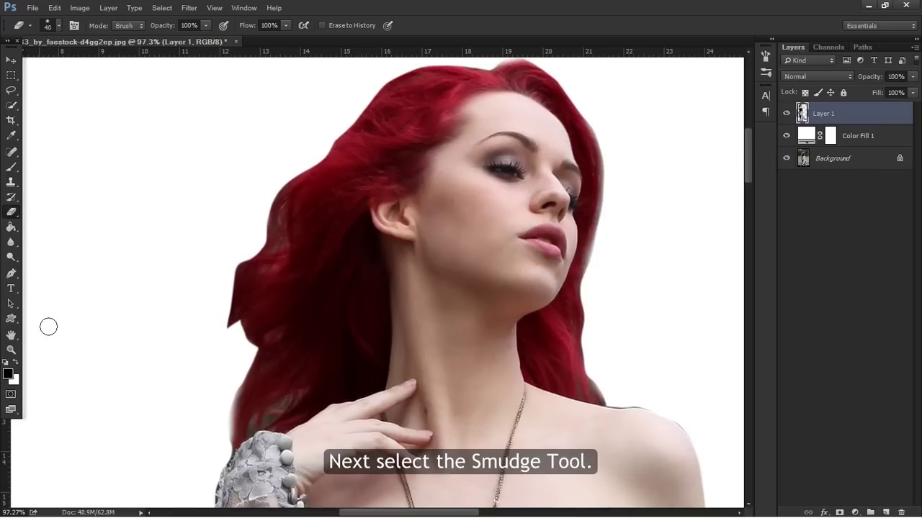
- With the Smudge tool at 75% strength, pull strands down from the lower hair tips
click(12, 245)
click(51, 262)
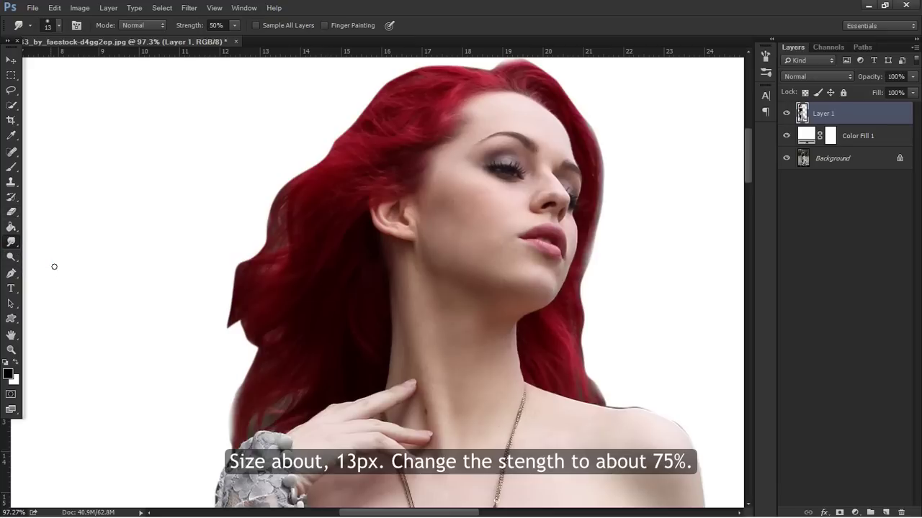
click(201, 27)
text(75)
key(Return)
drag(237, 311, 216, 380)
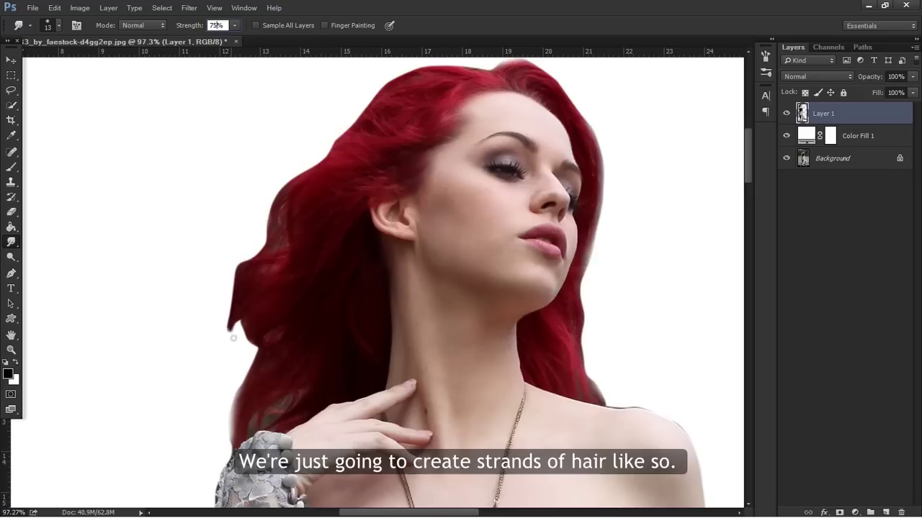
drag(231, 321, 217, 367)
drag(247, 320, 231, 369)
drag(247, 320, 232, 368)
mouse_move(251, 332)
mouse_down()
mouse_move(222, 428)
mouse_move(229, 447)
mouse_up()
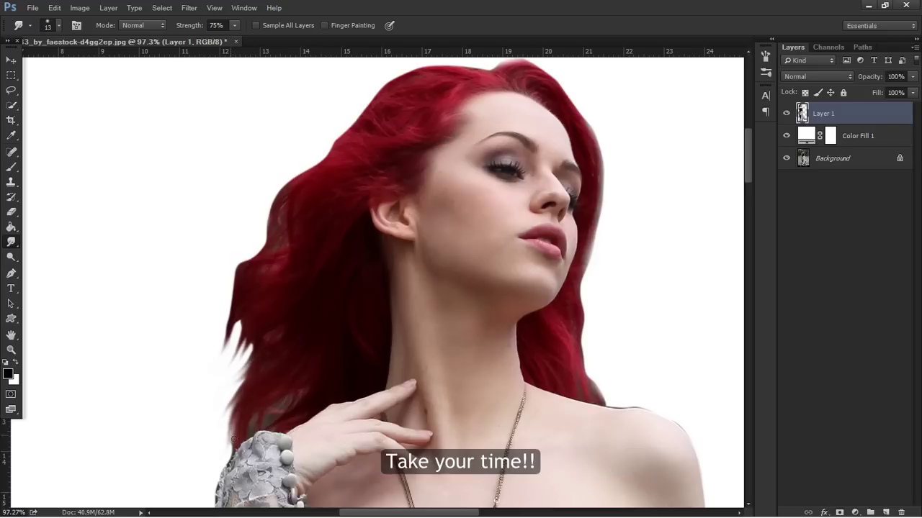
- Pull wispy strands down-left along the lower-left and left hair edges
drag(239, 411, 227, 467)
drag(236, 412, 220, 452)
drag(256, 364, 226, 408)
click(240, 270)
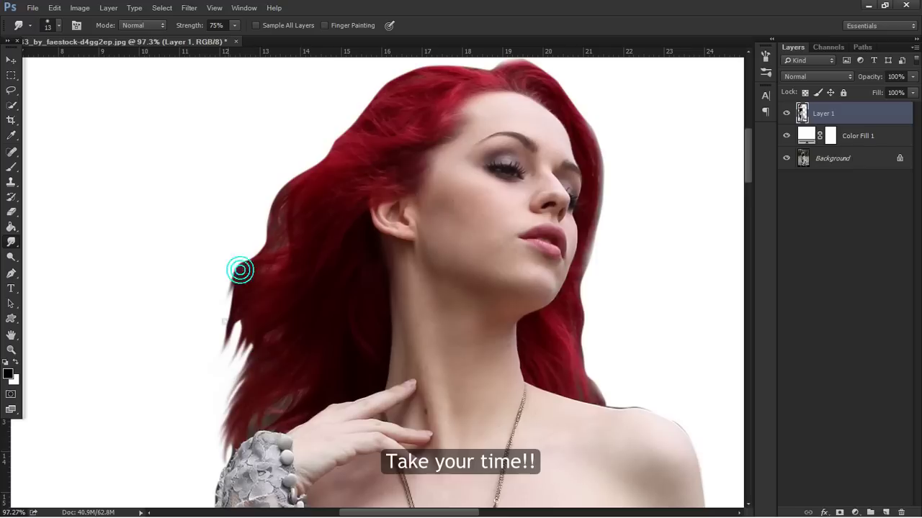
drag(240, 270, 216, 362)
click(240, 319)
scroll(275, 288, up, 2)
click(289, 215)
drag(289, 215, 256, 279)
mouse_move(281, 236)
mouse_down()
mouse_move(258, 281)
mouse_move(235, 287)
mouse_move(246, 263)
mouse_move(232, 319)
mouse_up()
scroll(240, 278, up, 1)
scroll(410, 227, up, 3)
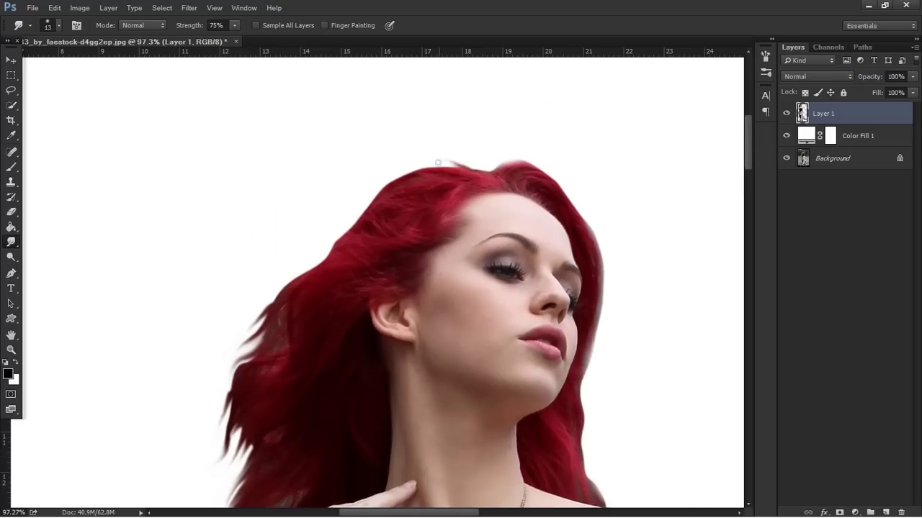
- Raise smudge strength to 85% and pull thin wisps from the crown and top-left hair edge
drag(380, 183, 424, 168)
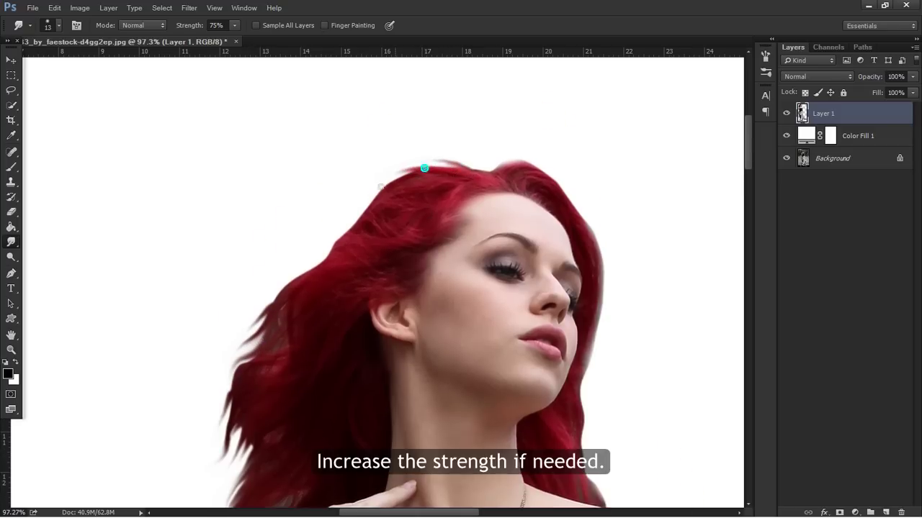
click(206, 27)
text(85)
mouse_move(426, 174)
mouse_down()
mouse_move(380, 175)
mouse_move(381, 189)
mouse_move(351, 221)
mouse_up()
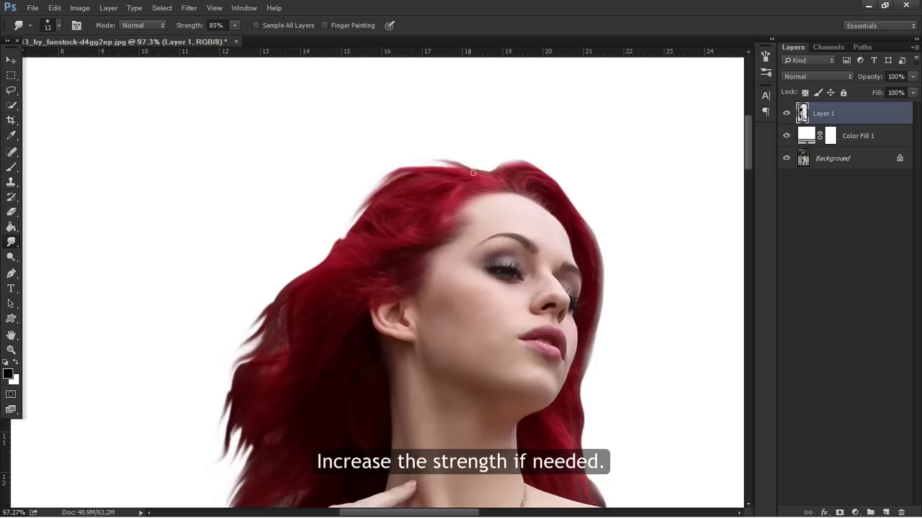
drag(473, 173, 403, 165)
drag(462, 173, 407, 165)
drag(465, 173, 394, 164)
drag(370, 216, 275, 302)
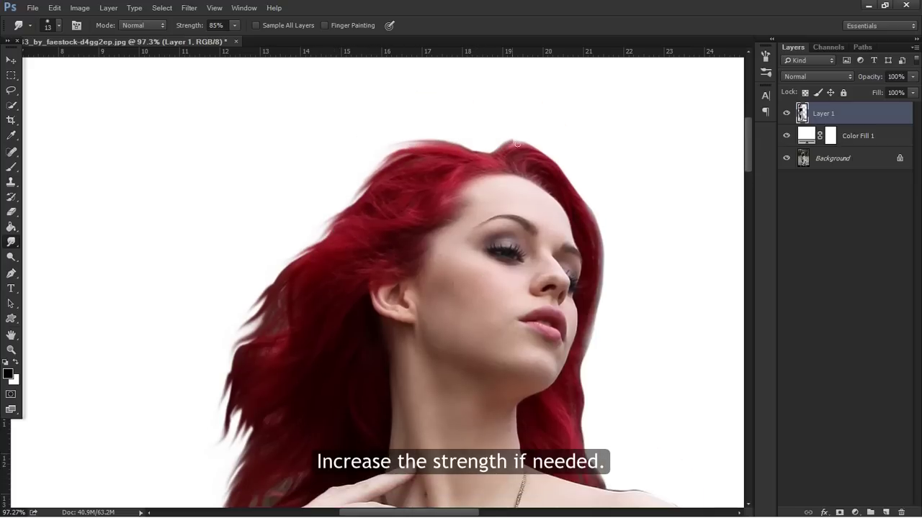
- Smudge the right hair edge outward from crown to cheek and down beside the chin and neck
mouse_move(535, 155)
mouse_down()
mouse_move(565, 172)
mouse_move(595, 212)
mouse_move(634, 330)
mouse_up()
drag(597, 285, 610, 349)
drag(598, 306, 590, 372)
drag(589, 333, 586, 373)
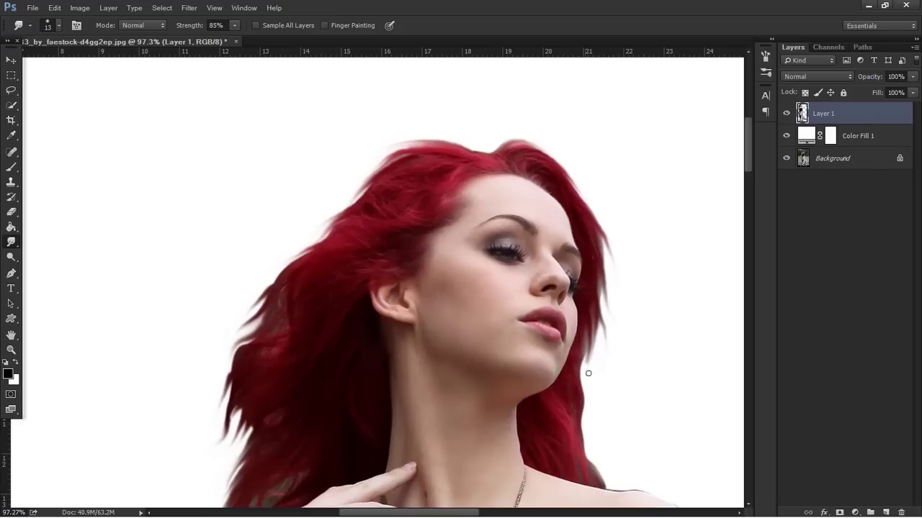
drag(585, 331, 588, 384)
scroll(591, 339, down, 3)
mouse_move(587, 301)
mouse_down()
mouse_move(594, 382)
mouse_move(612, 395)
mouse_up()
mouse_move(582, 336)
mouse_down()
mouse_move(594, 369)
mouse_move(581, 324)
mouse_up()
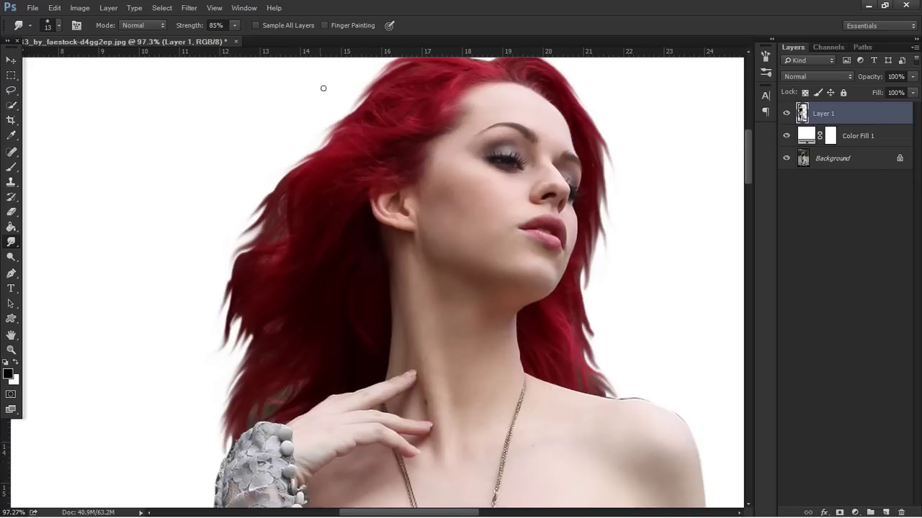
- At 50% smudge strength, soften the neck-side hair and pull the right edge toward the shoulder
double_click(218, 26)
text(50)
drag(597, 341, 591, 330)
drag(233, 284, 234, 275)
scroll(502, 140, up, 2)
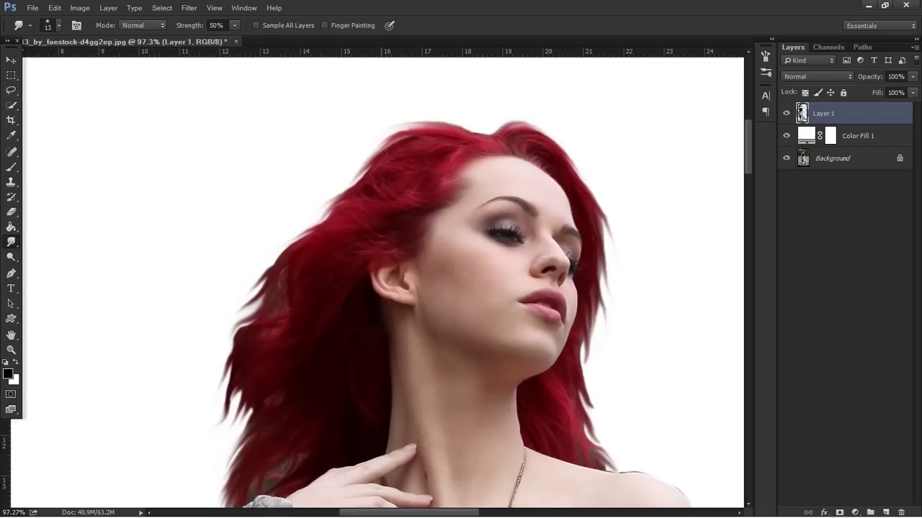
drag(594, 389, 593, 408)
drag(582, 365, 600, 454)
drag(478, 515, 518, 516)
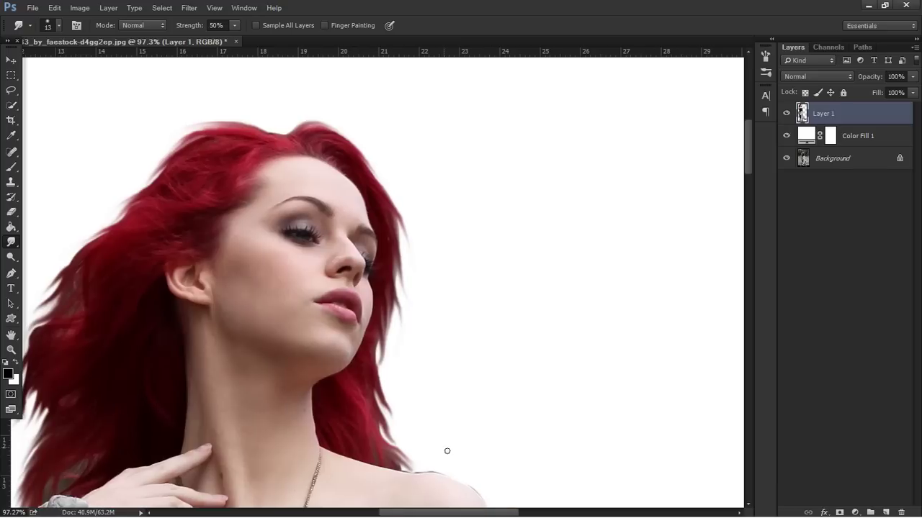
scroll(443, 448, down, 1)
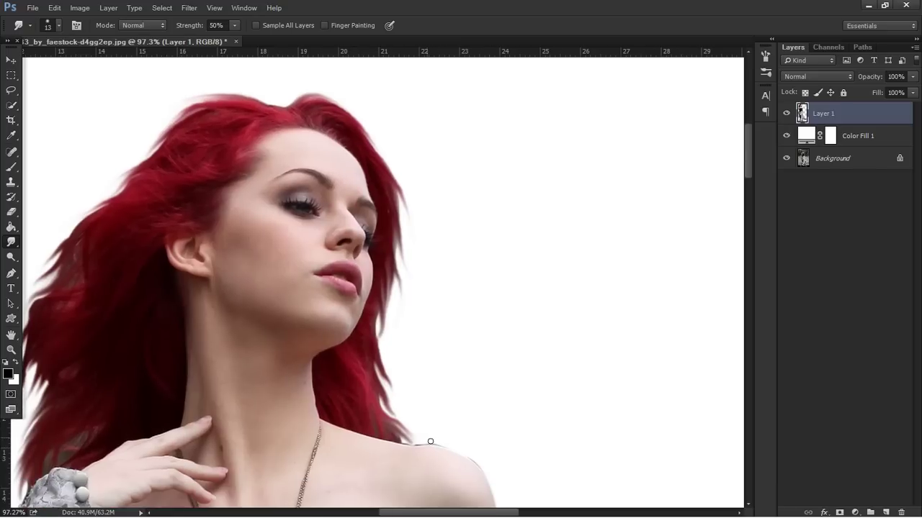
key(e)
scroll(430, 442, up, 3)
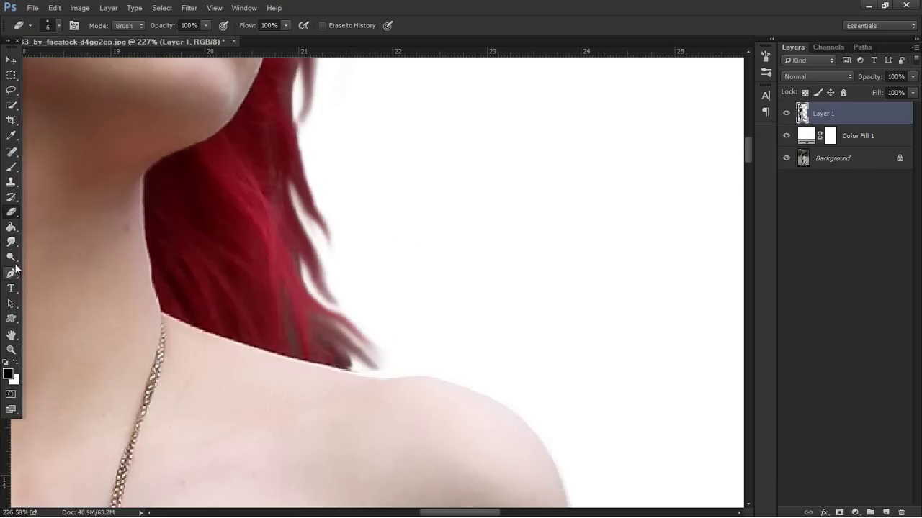
- Smudge the last hair tip into the shoulder, then zoom out and in to 100% on the lower dress
click(10, 242)
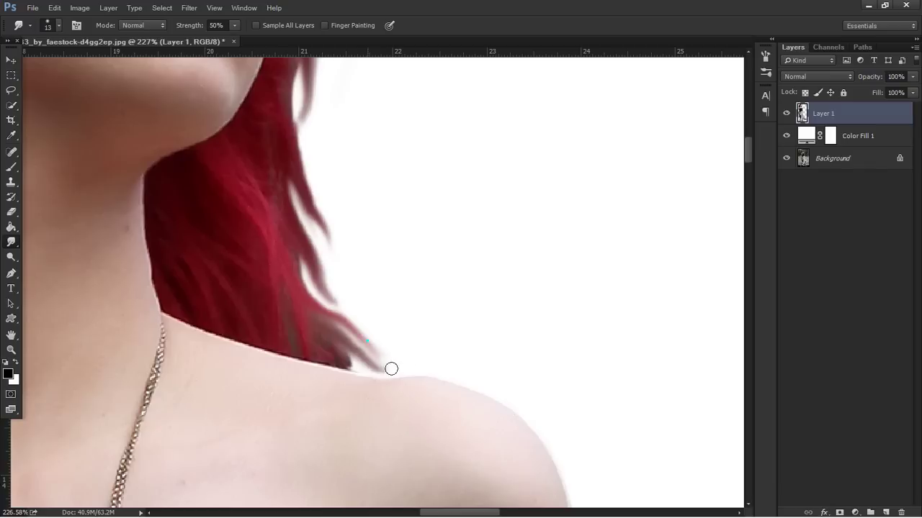
drag(381, 358, 484, 368)
key(z)
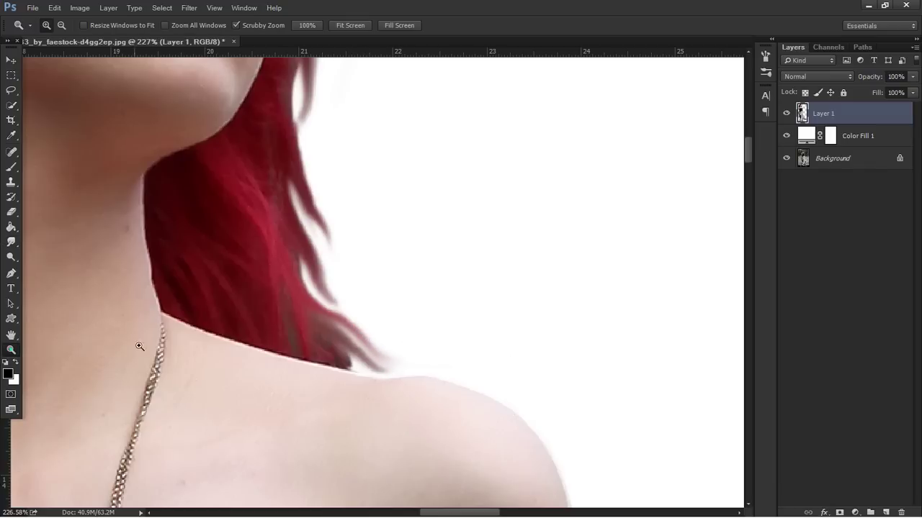
mouse_move(285, 339)
mouse_down()
mouse_move(274, 336)
mouse_move(279, 326)
mouse_up()
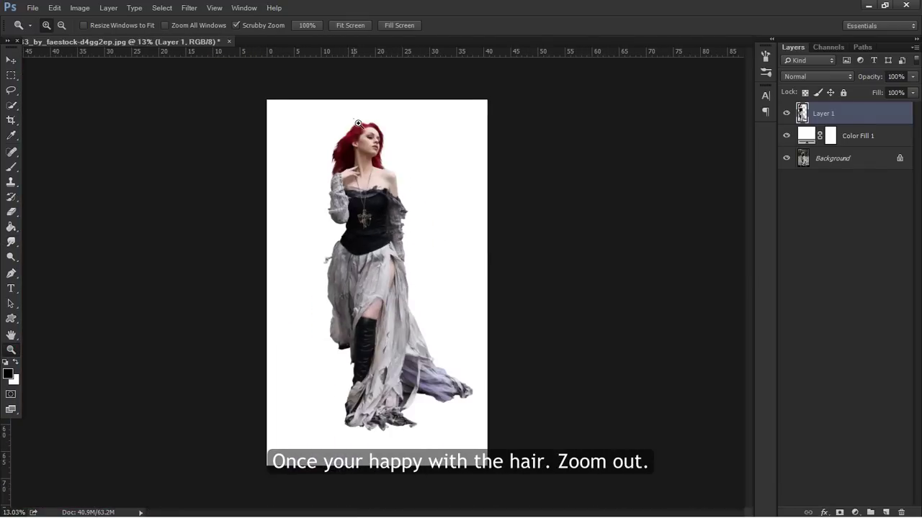
mouse_move(358, 124)
mouse_down()
mouse_move(403, 137)
mouse_move(367, 162)
mouse_up()
drag(412, 404, 499, 434)
scroll(446, 401, down, 3)
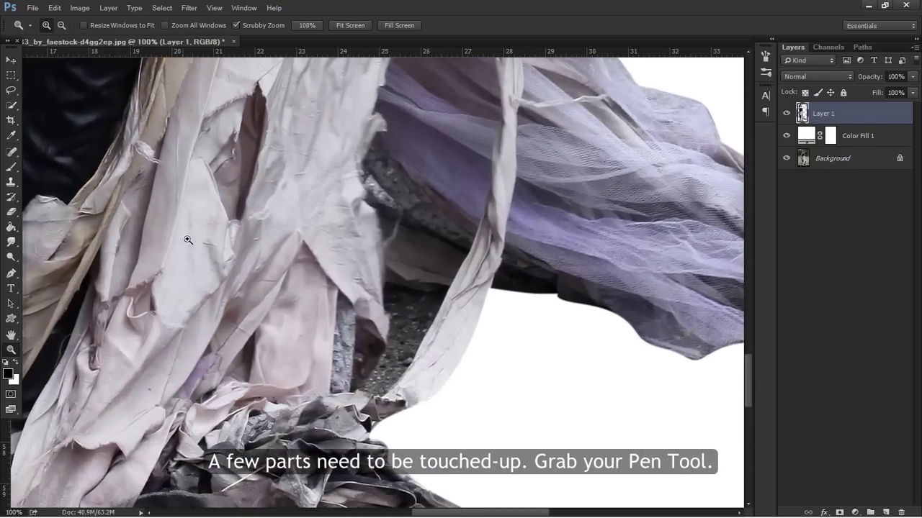
- Trace a pen path around the dark gap between the lower dress folds
click(11, 274)
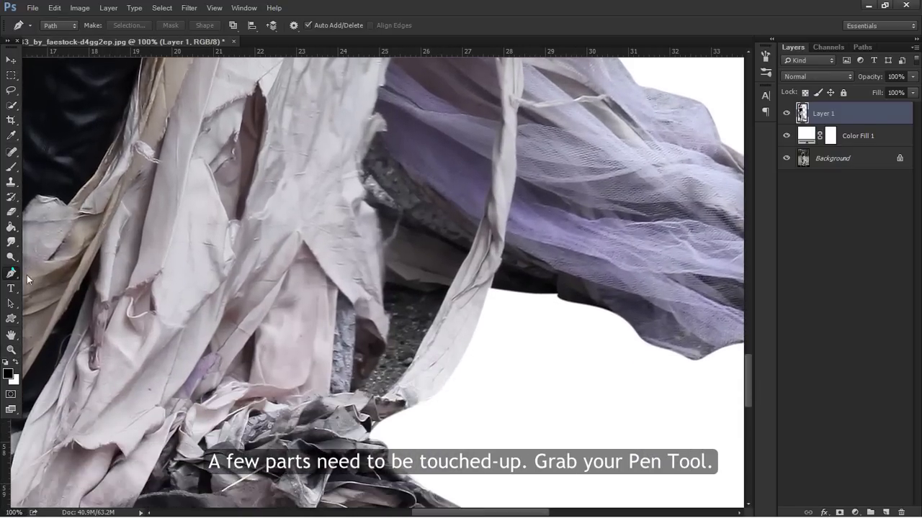
click(391, 282)
mouse_move(431, 292)
mouse_down()
mouse_move(445, 296)
mouse_move(439, 305)
mouse_up()
key(ctrl+z)
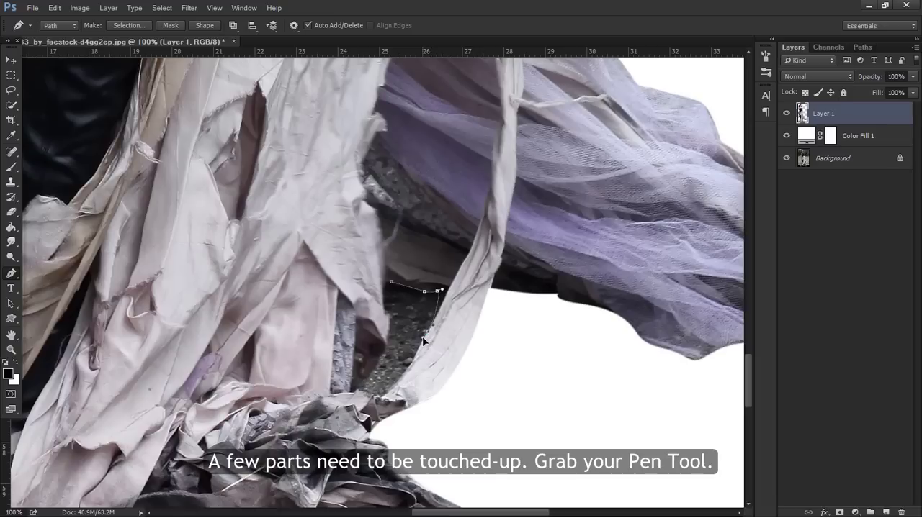
click(446, 292)
drag(416, 367, 387, 400)
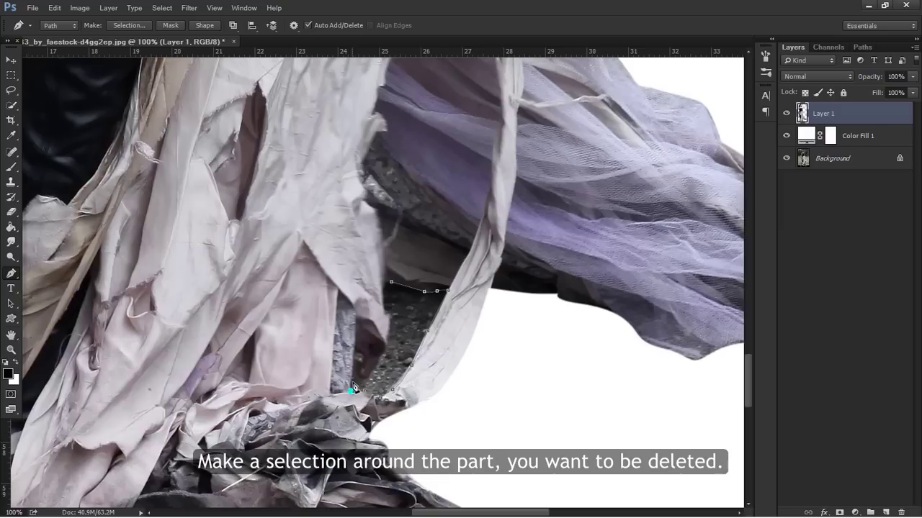
mouse_move(355, 381)
mouse_down()
mouse_move(384, 357)
mouse_move(384, 300)
mouse_up()
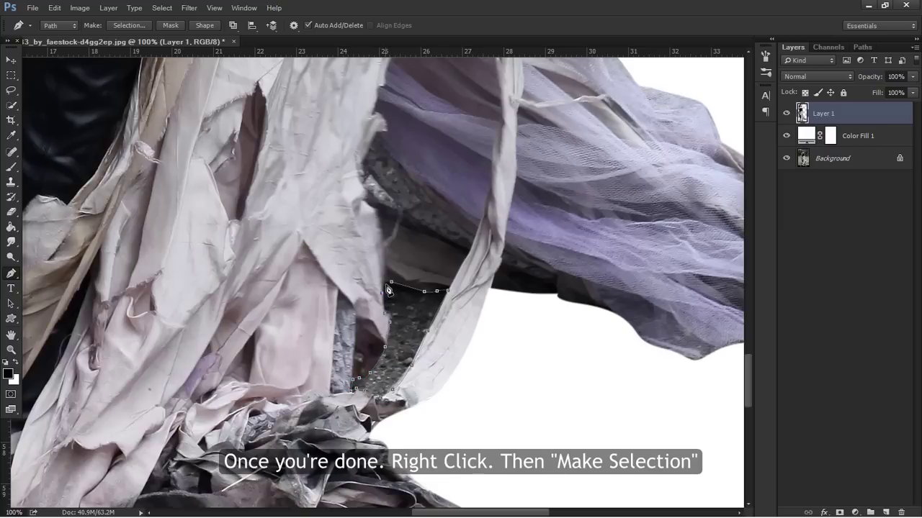
- Turn the path into a 0.8 px feathered selection, delete the dark area, deselect, and zoom out
right_click(399, 293)
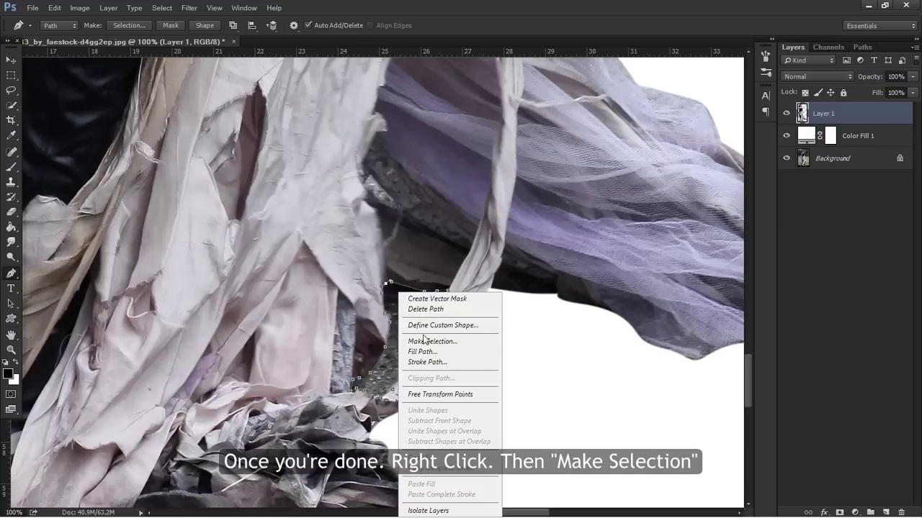
click(425, 341)
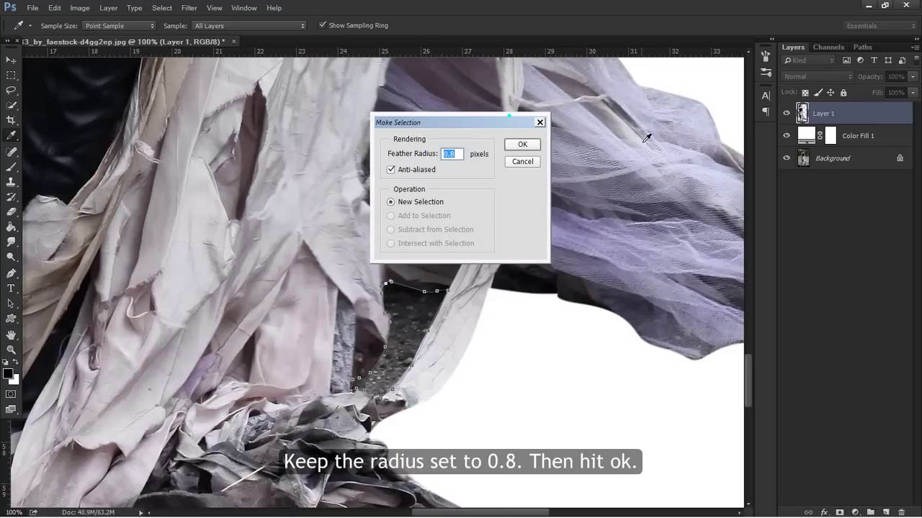
click(534, 145)
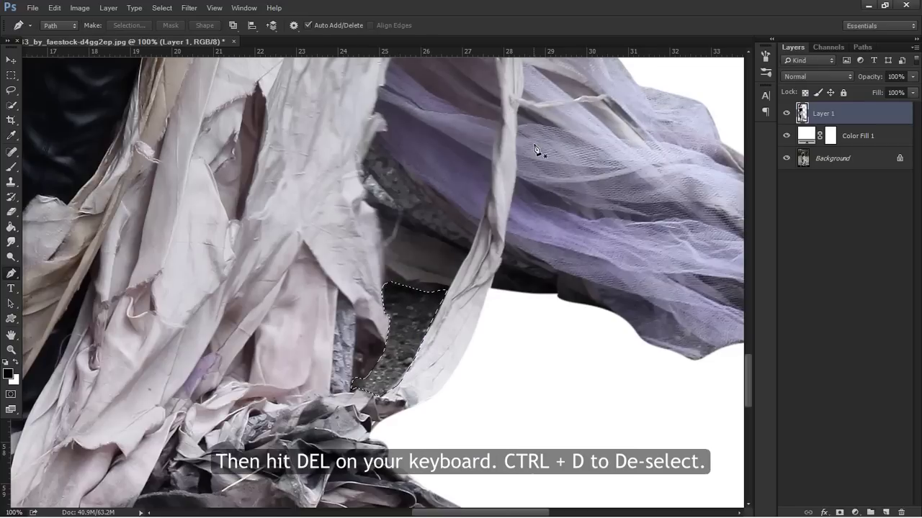
key(Delete)
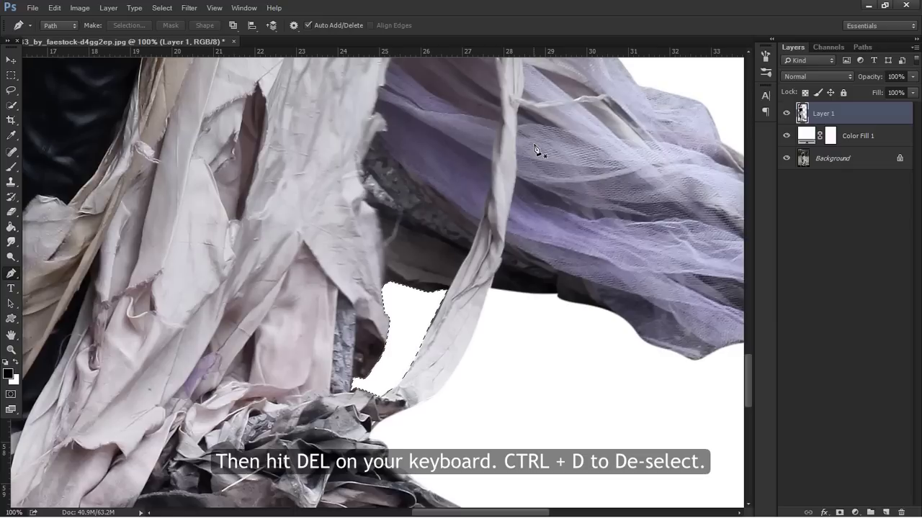
key(ctrl+d)
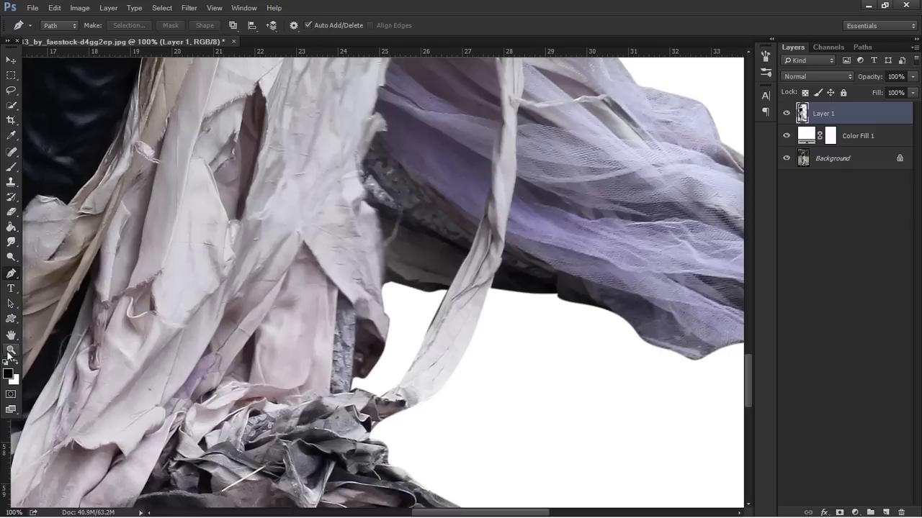
click(11, 350)
mouse_move(397, 353)
mouse_down()
mouse_move(312, 353)
mouse_move(411, 249)
mouse_up()
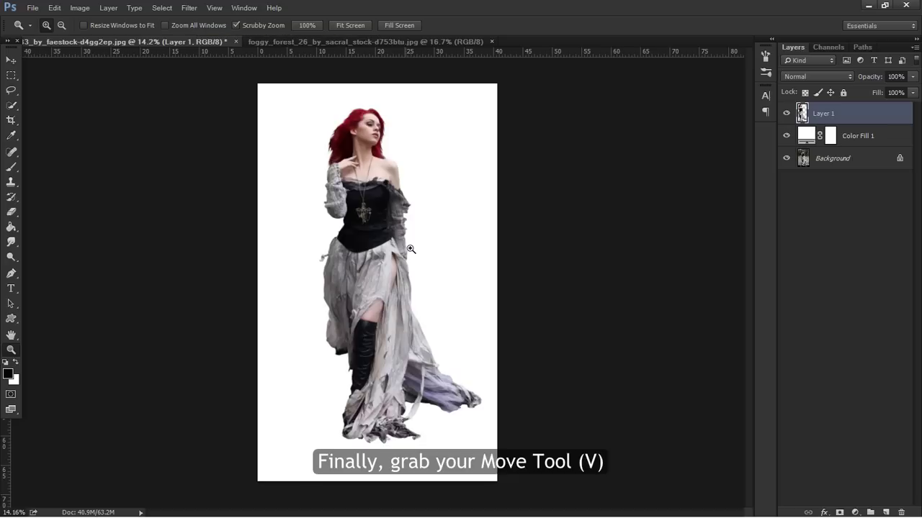
- Drag the cut-out model into the forest document and scale it to about 57%, placed mid-scene
click(12, 61)
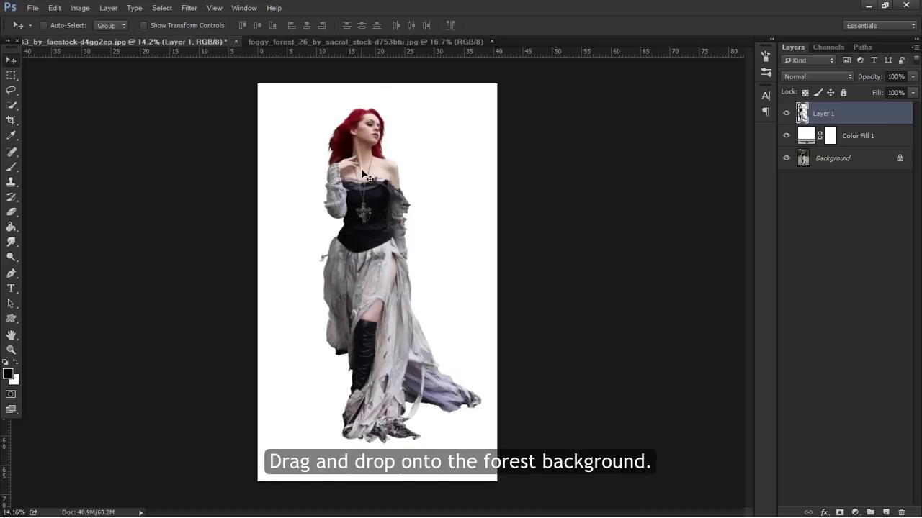
mouse_move(362, 171)
mouse_down()
mouse_move(380, 317)
mouse_move(381, 225)
mouse_up()
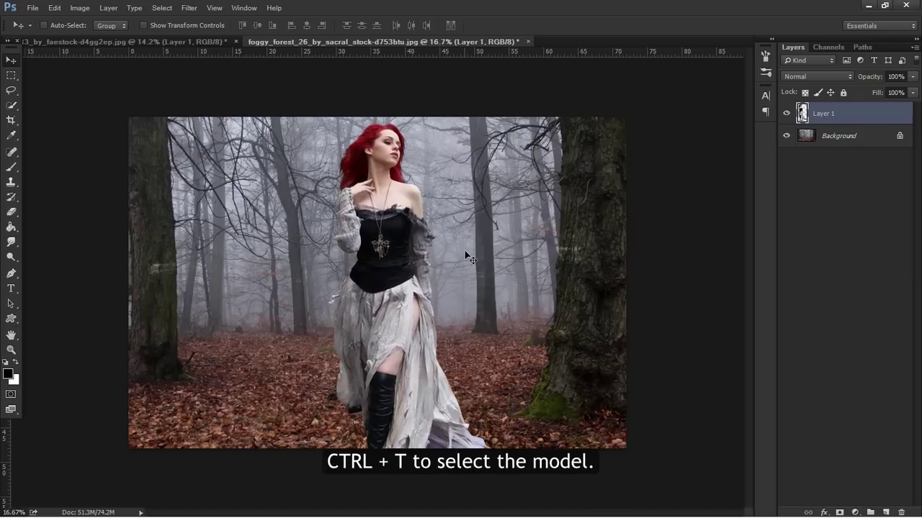
key(ctrl+t)
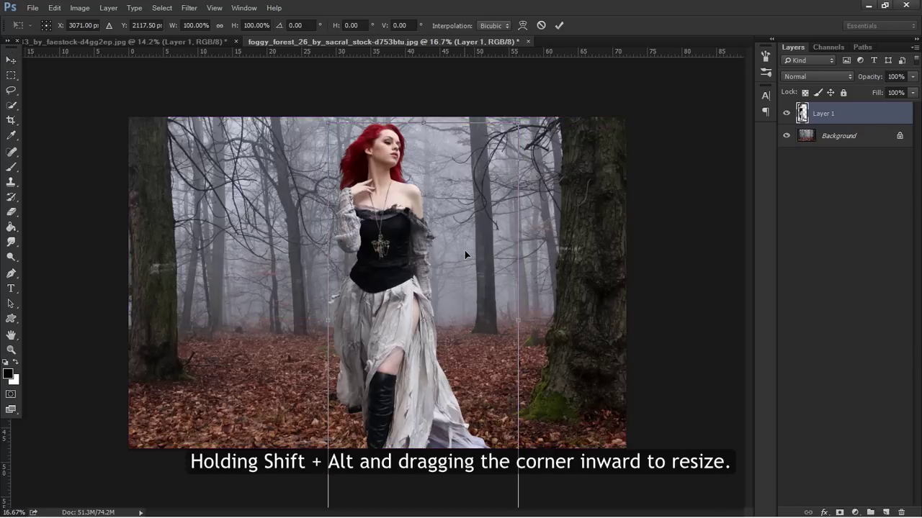
drag(517, 122, 457, 200)
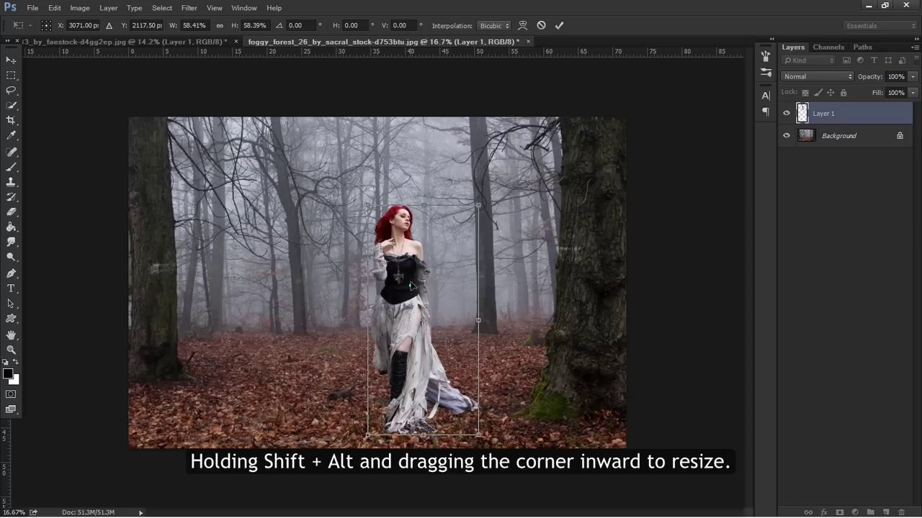
mouse_move(411, 291)
mouse_down()
mouse_move(415, 267)
mouse_move(382, 286)
mouse_move(281, 286)
mouse_move(432, 291)
mouse_move(404, 289)
mouse_up()
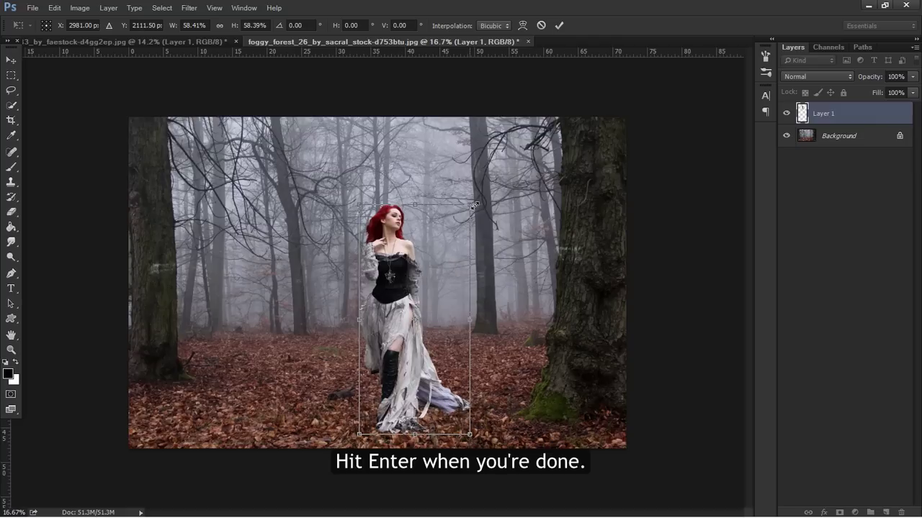
drag(474, 205, 471, 210)
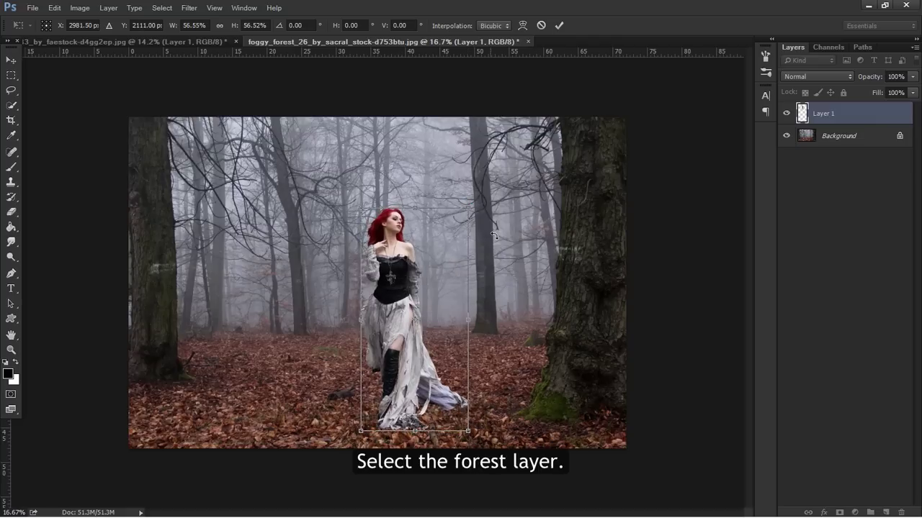
key(Return)
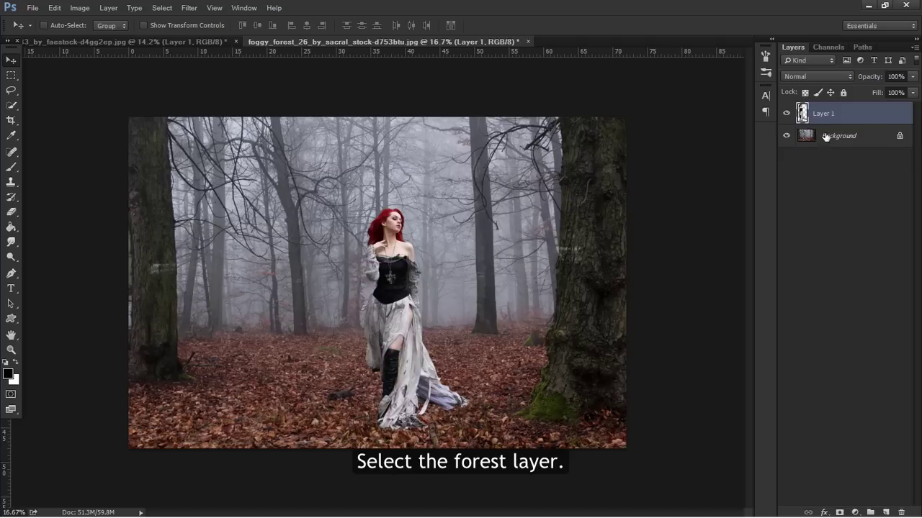
- On the Background layer, lasso the white mark on the left trunk and Content-Aware fill it
click(825, 137)
click(10, 349)
click(162, 263)
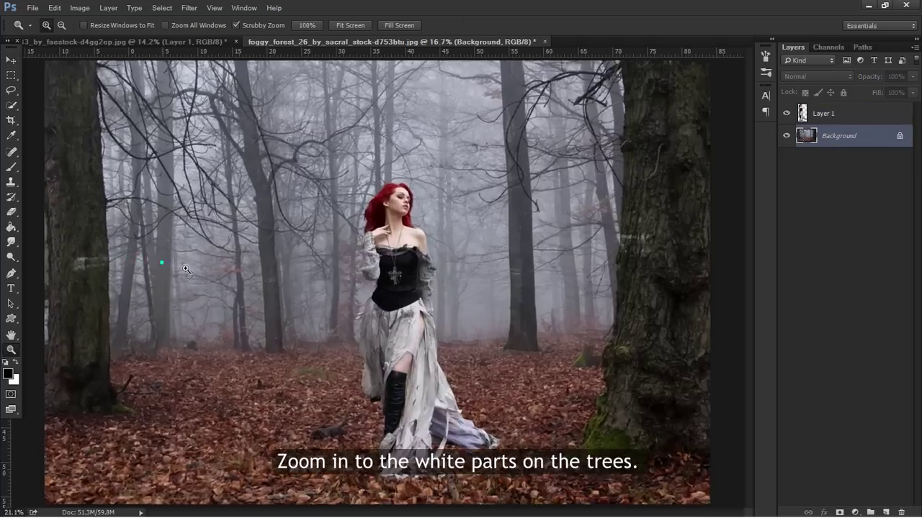
drag(185, 269, 219, 274)
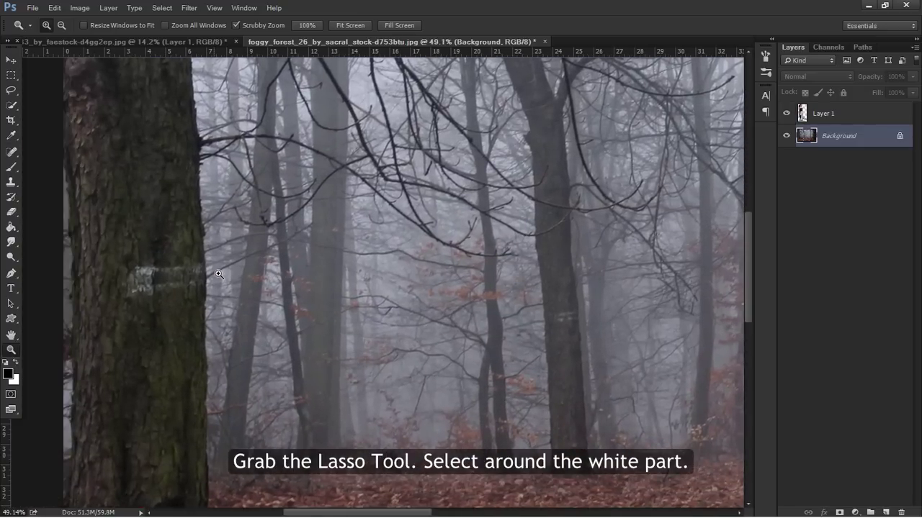
click(12, 91)
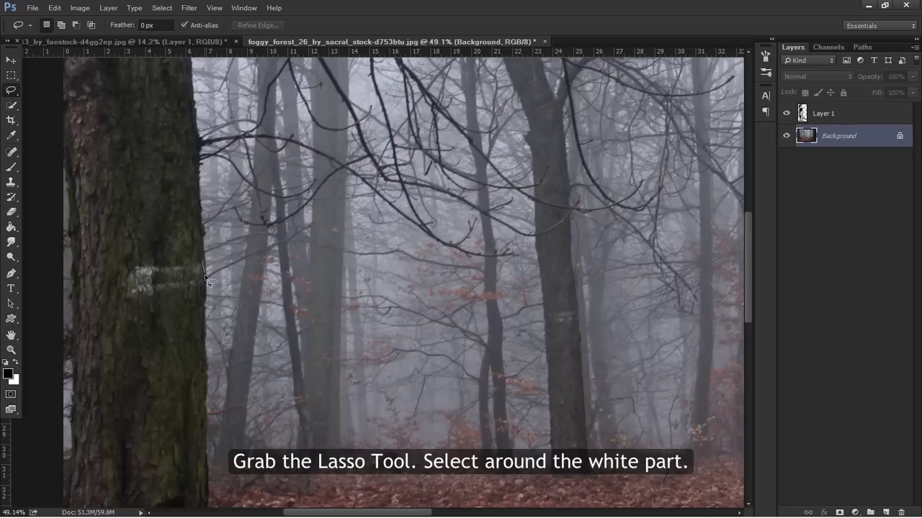
drag(201, 292, 204, 266)
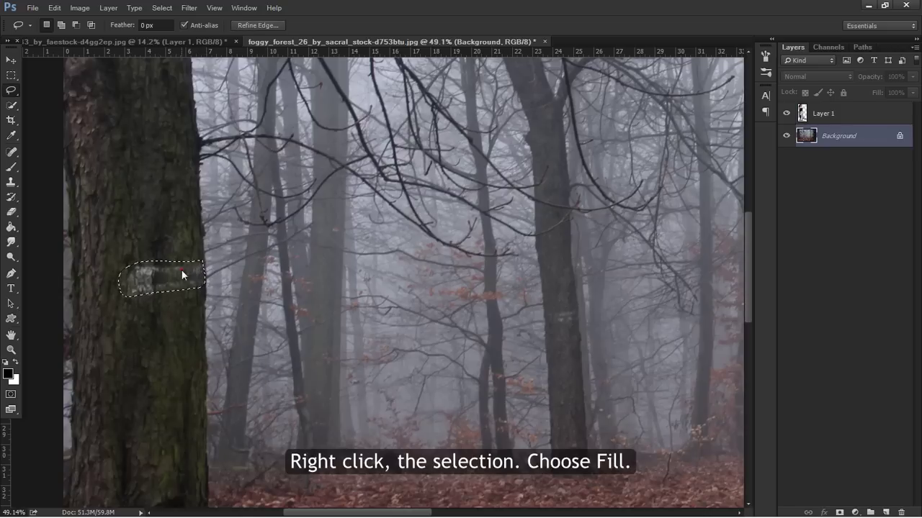
right_click(181, 270)
click(203, 413)
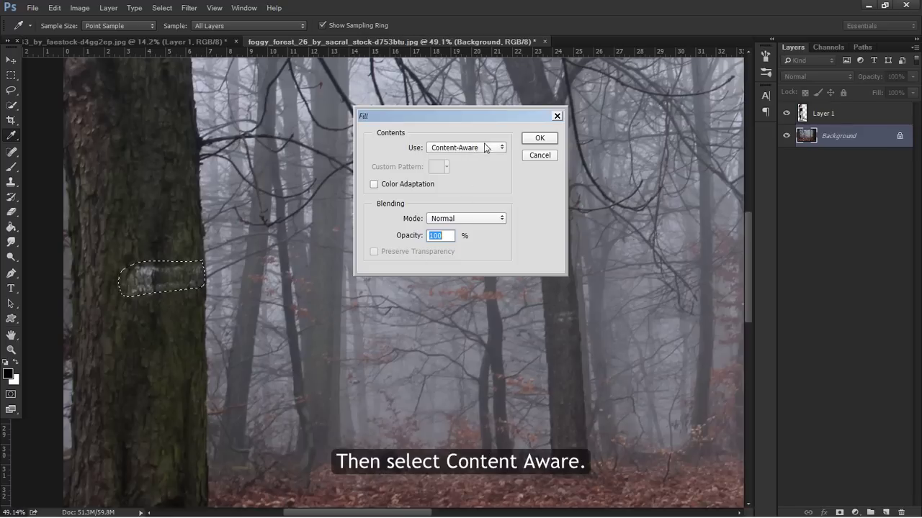
click(539, 137)
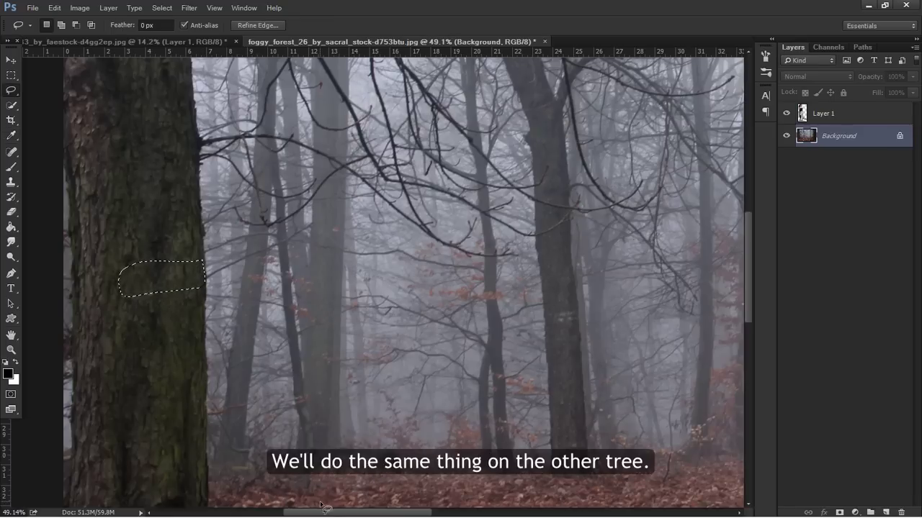
- Lasso the white spot on the right tree trunk and Content-Aware fill it with bark
drag(327, 513, 509, 516)
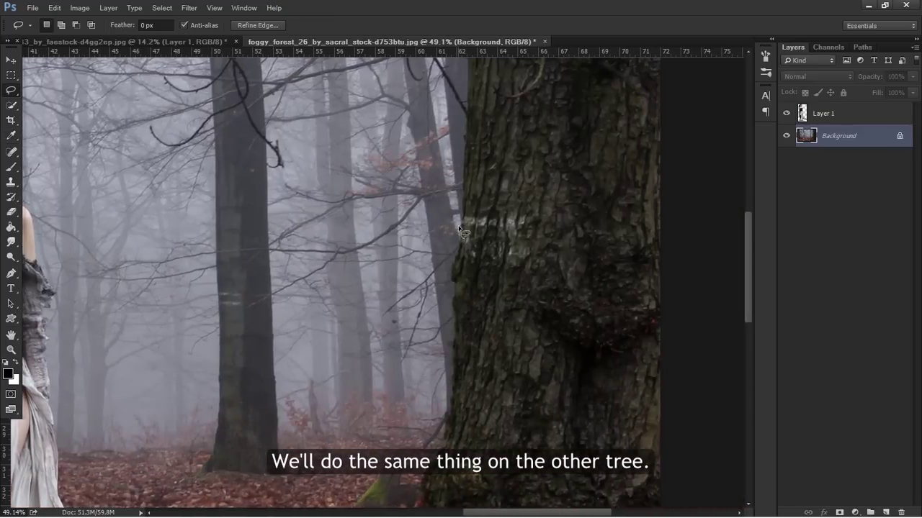
drag(464, 214, 530, 252)
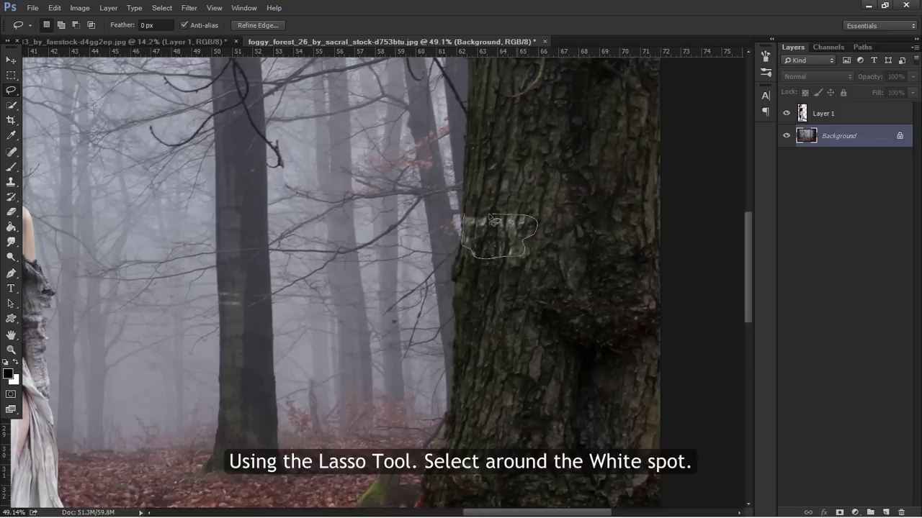
drag(531, 252, 472, 222)
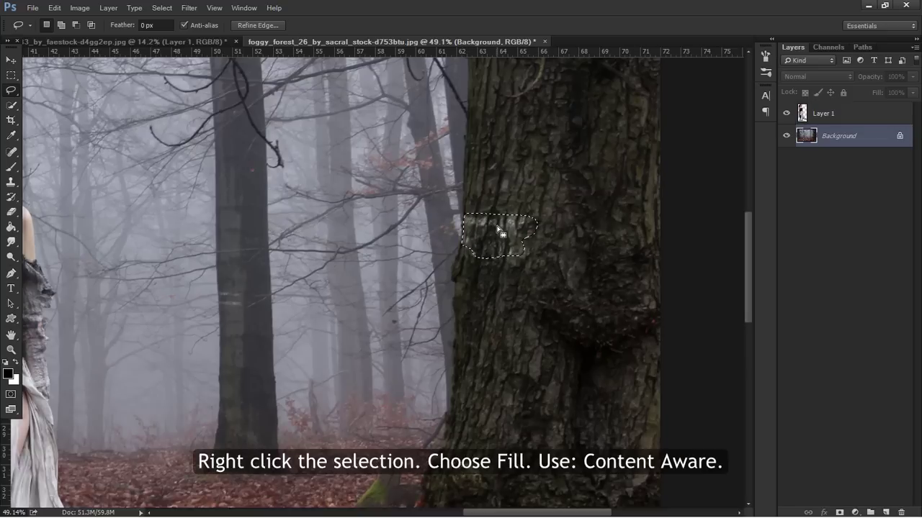
right_click(498, 227)
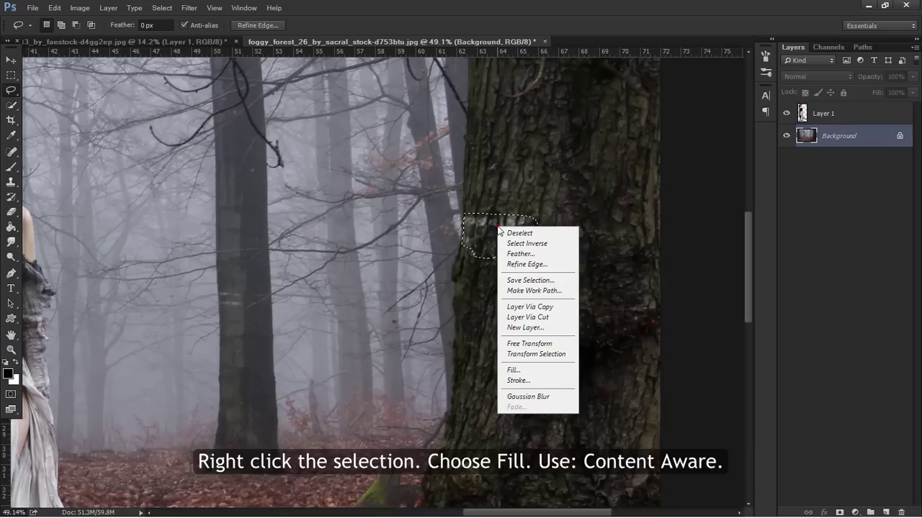
click(513, 370)
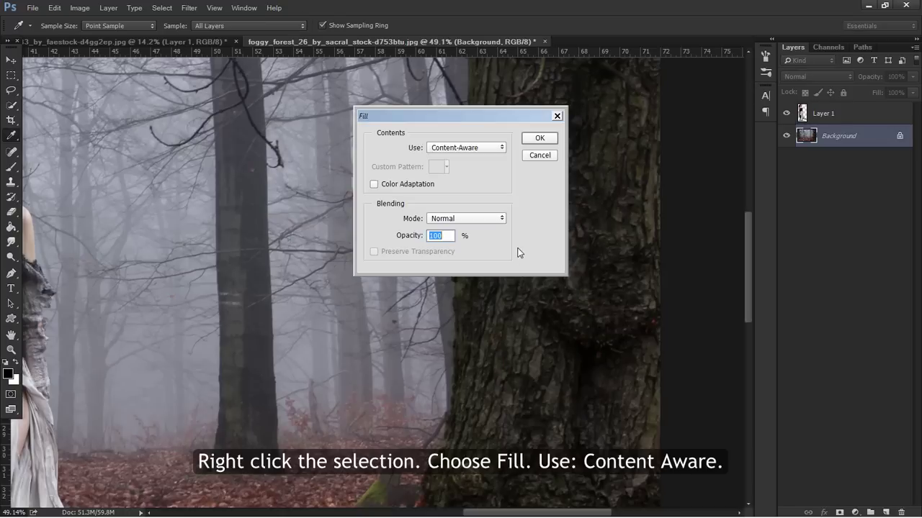
click(536, 139)
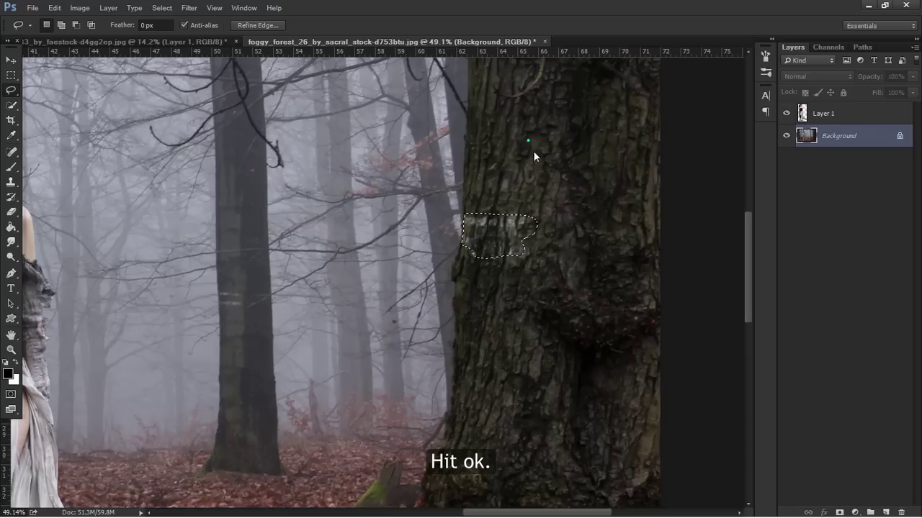
click(11, 350)
- Zoom out to the whole composite, then zoom in closely on the leaves beside the dress hem
drag(251, 346, 195, 344)
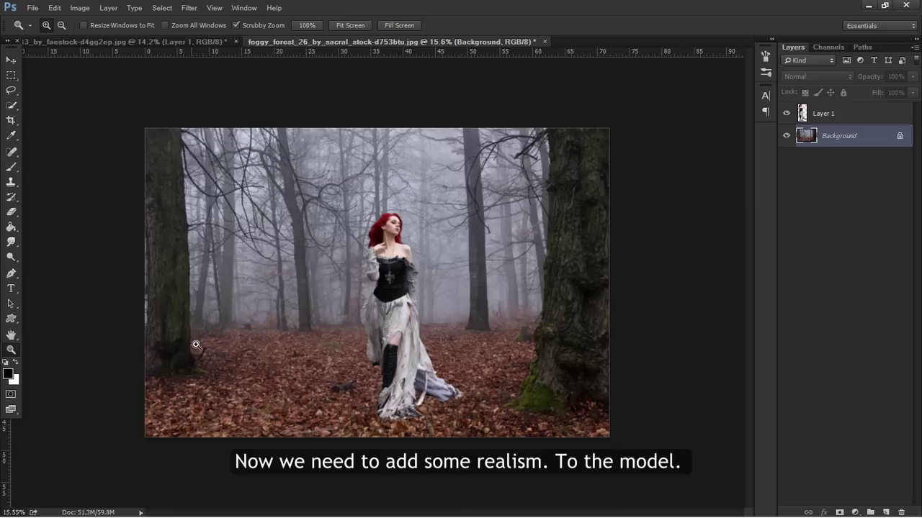
drag(347, 319, 366, 318)
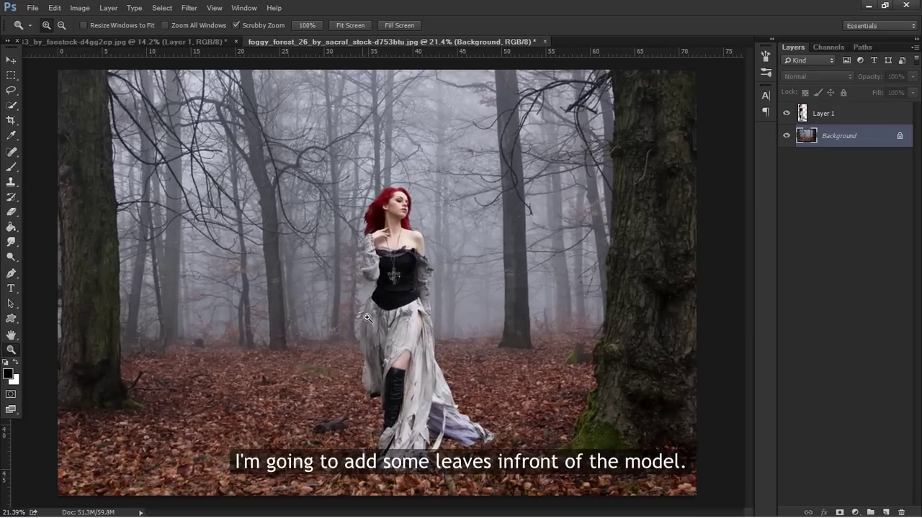
mouse_move(409, 464)
mouse_down()
mouse_move(464, 471)
mouse_move(432, 473)
mouse_up()
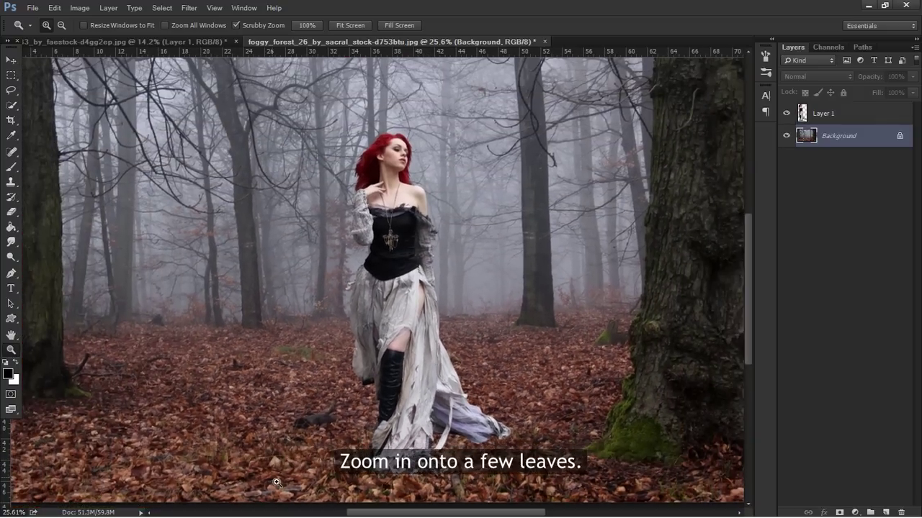
drag(274, 484, 335, 475)
scroll(231, 371, down, 2)
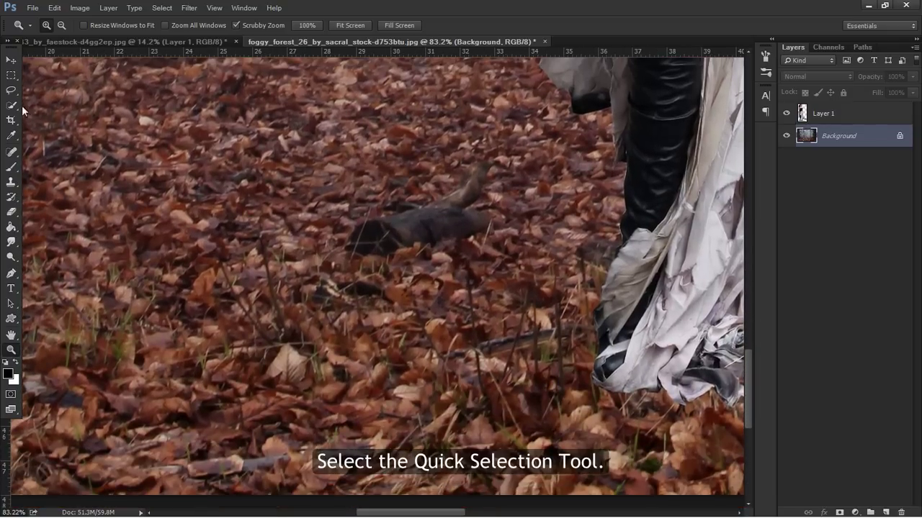
click(11, 91)
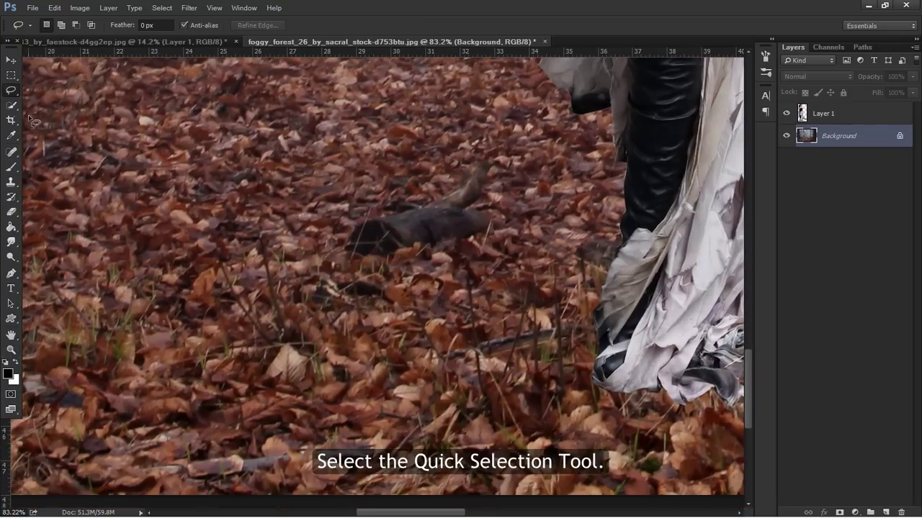
- Quick-select a small patch of fallen leaves and copy it onto a new layer, Layer 2
click(11, 105)
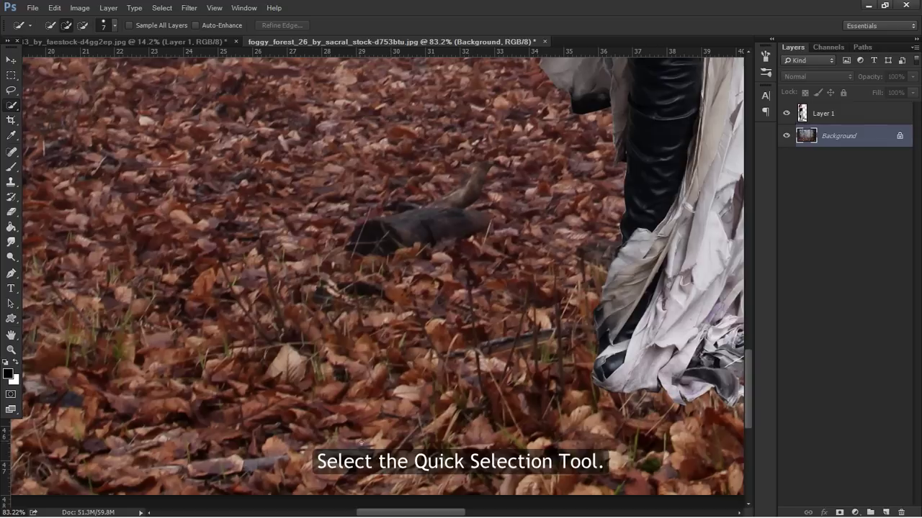
mouse_move(238, 417)
mouse_down()
mouse_move(279, 375)
mouse_move(356, 408)
mouse_move(386, 385)
mouse_move(345, 369)
mouse_up()
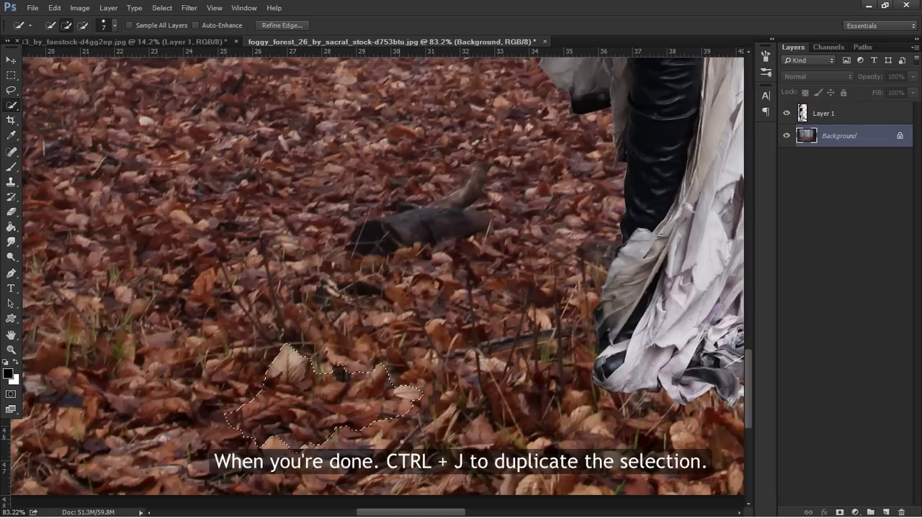
key(ctrl+j)
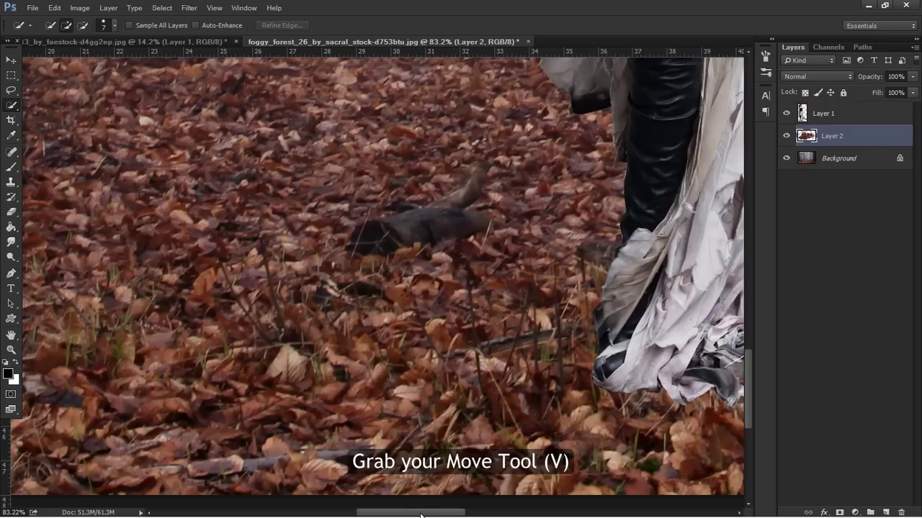
drag(422, 513, 451, 513)
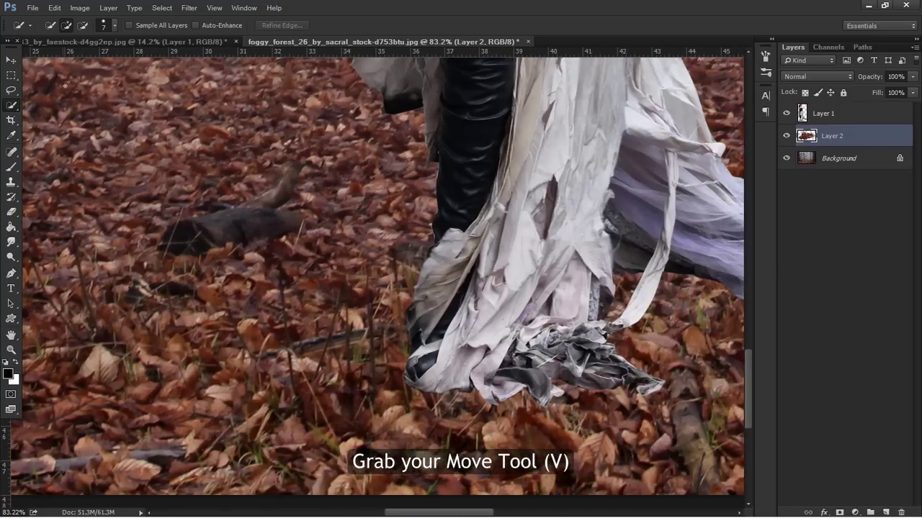
- Stack Layer 2 above the model's Layer 1 and move the leaves over the dress hem
key(v)
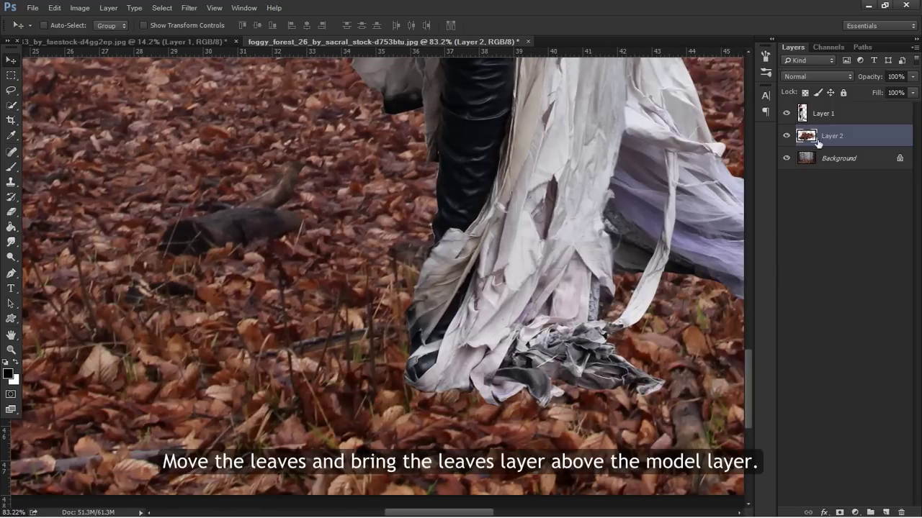
drag(818, 143, 817, 107)
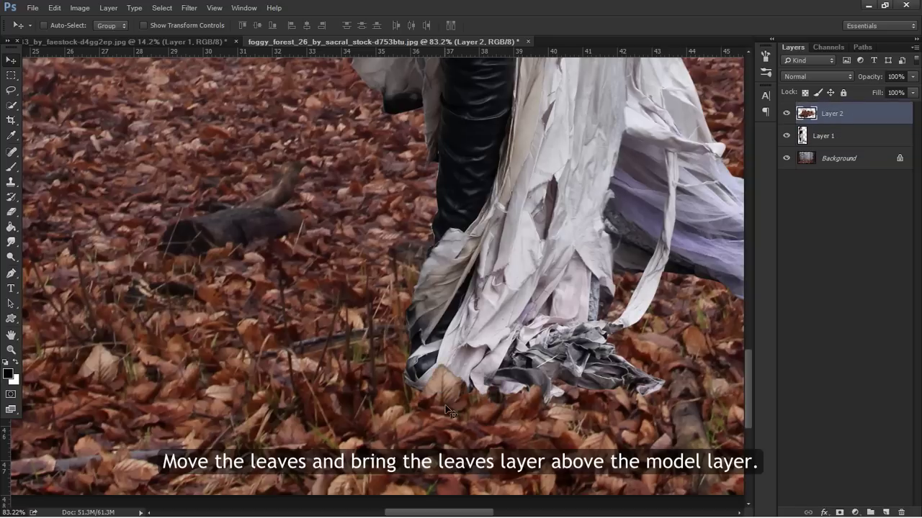
drag(447, 411, 469, 380)
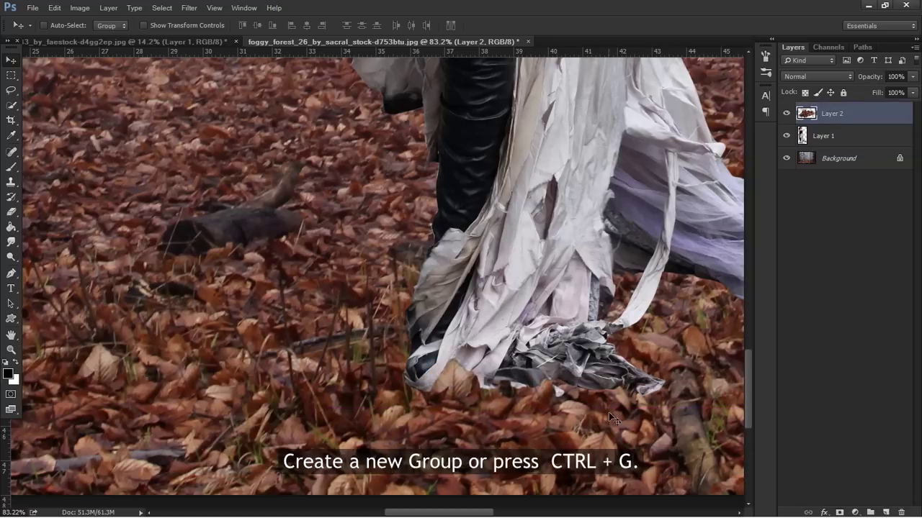
- Create a group named Leaves, move Layer 2 into it, and duplicate Layer 2
click(870, 512)
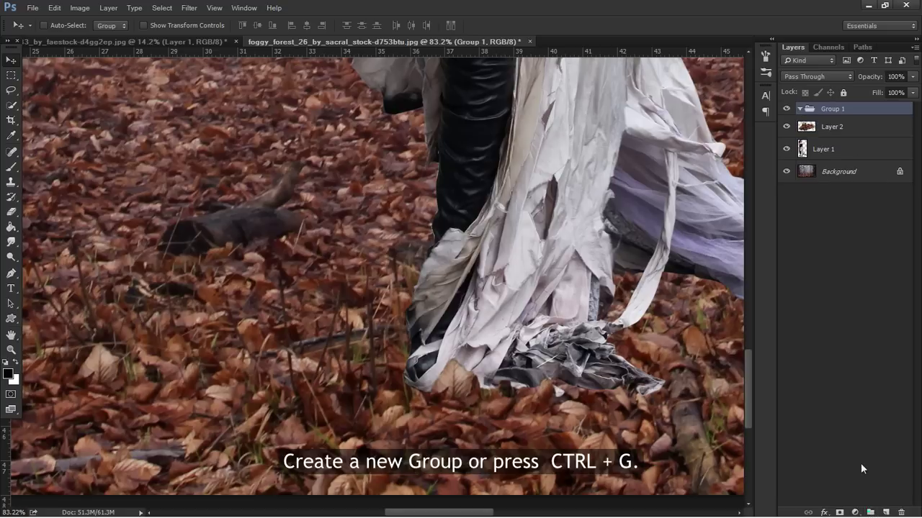
double_click(833, 109)
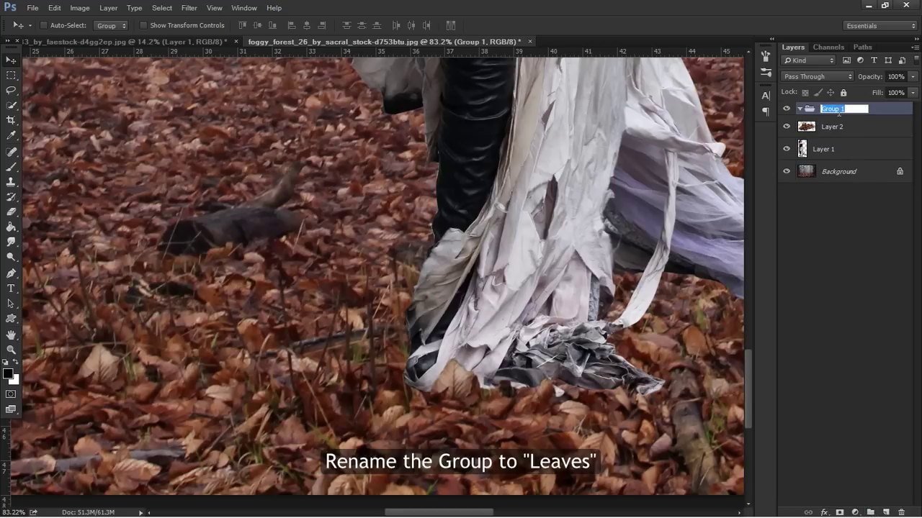
text(Leaves)
key(Return)
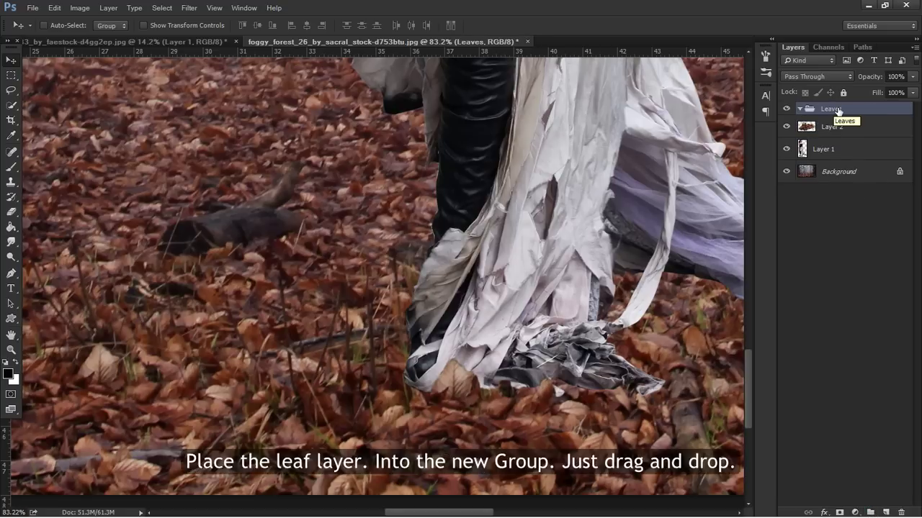
drag(835, 127, 842, 116)
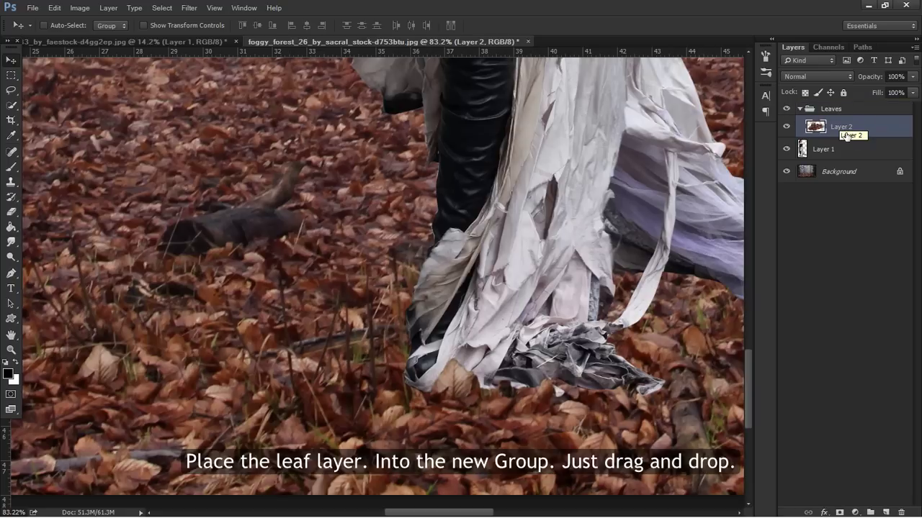
drag(846, 136, 886, 512)
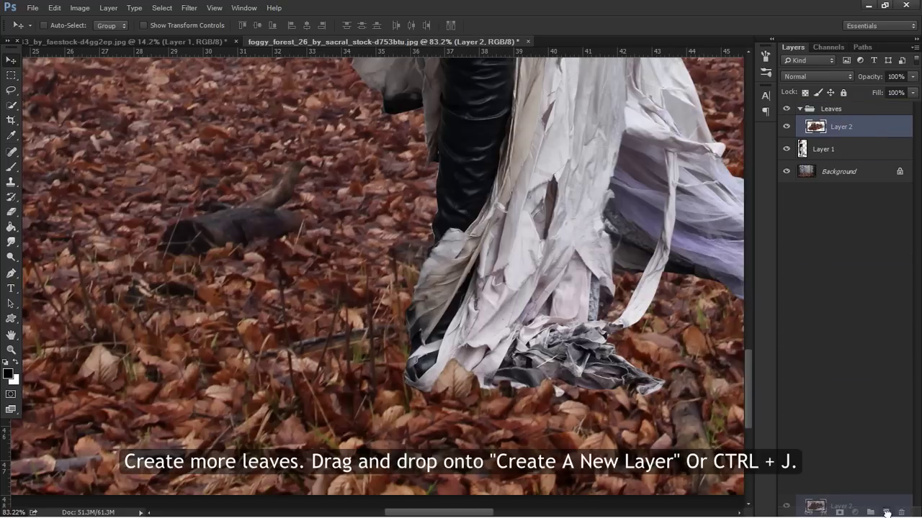
- Shift the Layer 2 copy leaves beside the hem and erase their hard edges with an 80 px eraser
mouse_move(458, 387)
mouse_down()
mouse_move(597, 396)
mouse_move(343, 392)
mouse_up()
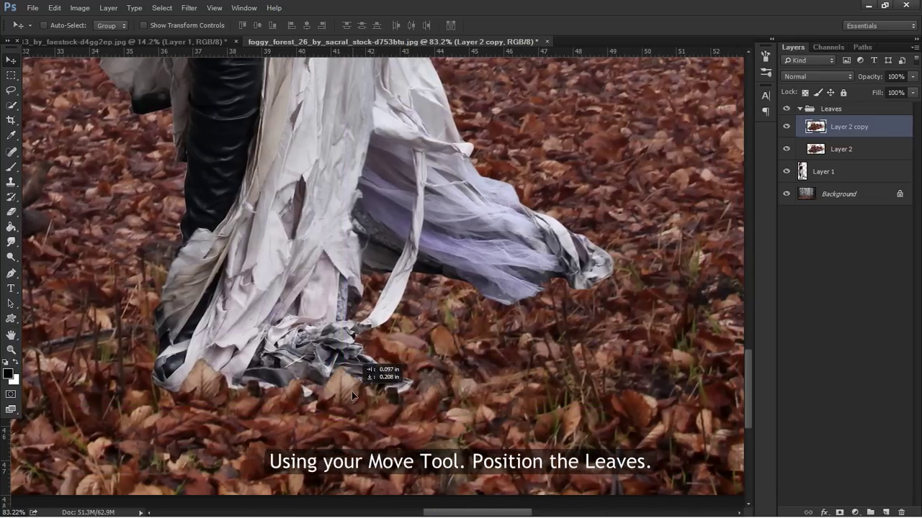
drag(343, 392, 336, 387)
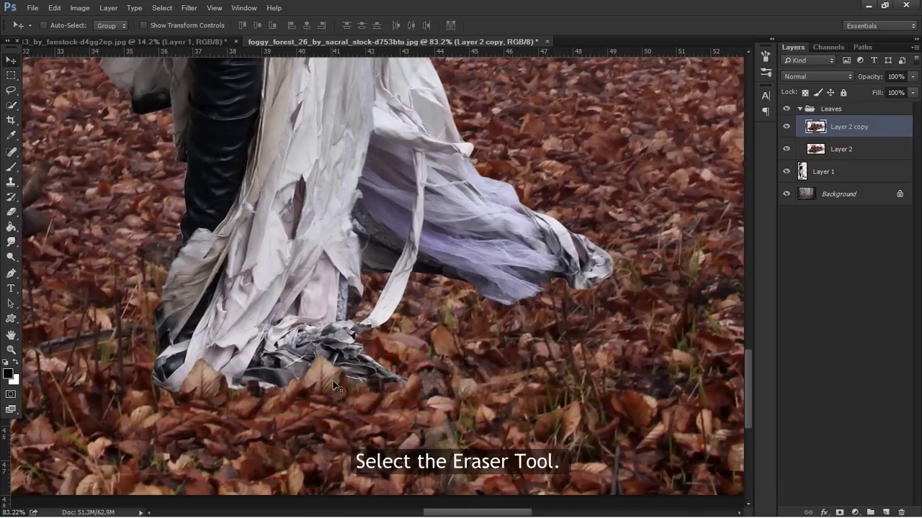
click(10, 212)
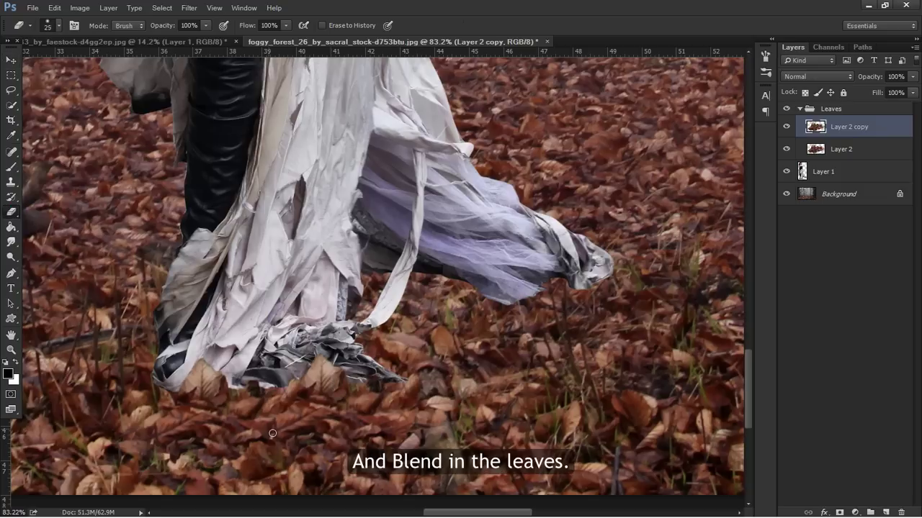
key(bracketright)
key(bracketright)
key(bracketright)
mouse_move(378, 461)
mouse_down()
mouse_move(432, 403)
mouse_move(374, 364)
mouse_move(299, 371)
mouse_move(334, 382)
mouse_move(352, 375)
mouse_move(320, 380)
mouse_move(367, 362)
mouse_up()
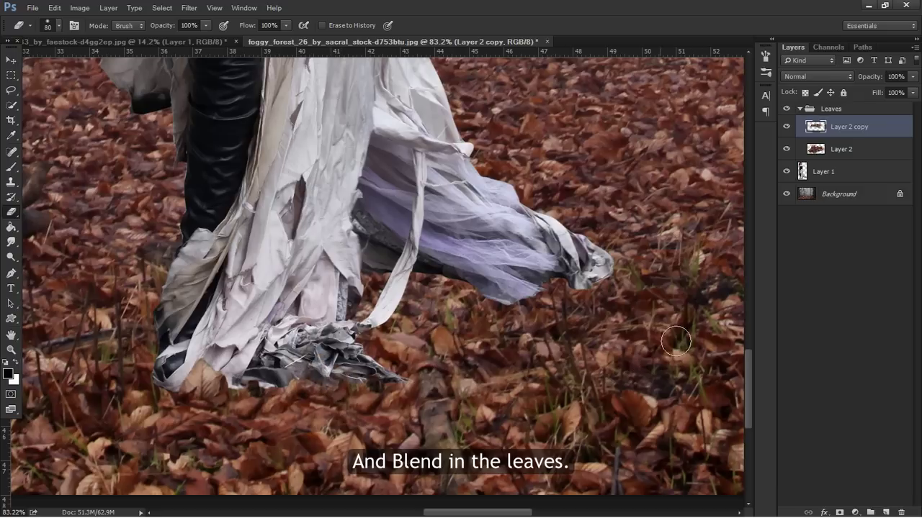
click(854, 154)
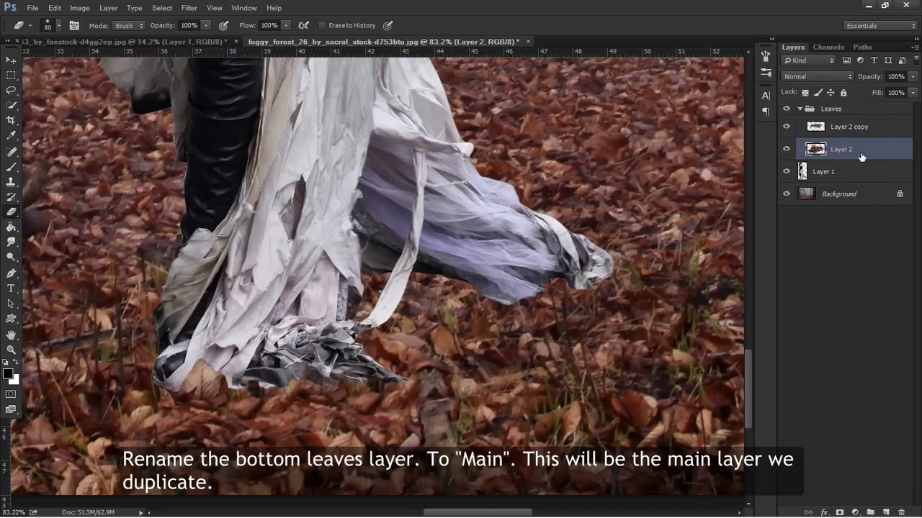
- Rename Layer 2 to Main, duplicate it, and move the Main copy leaves over the dress hem
double_click(841, 149)
text(Main)
key(Return)
drag(857, 157, 885, 513)
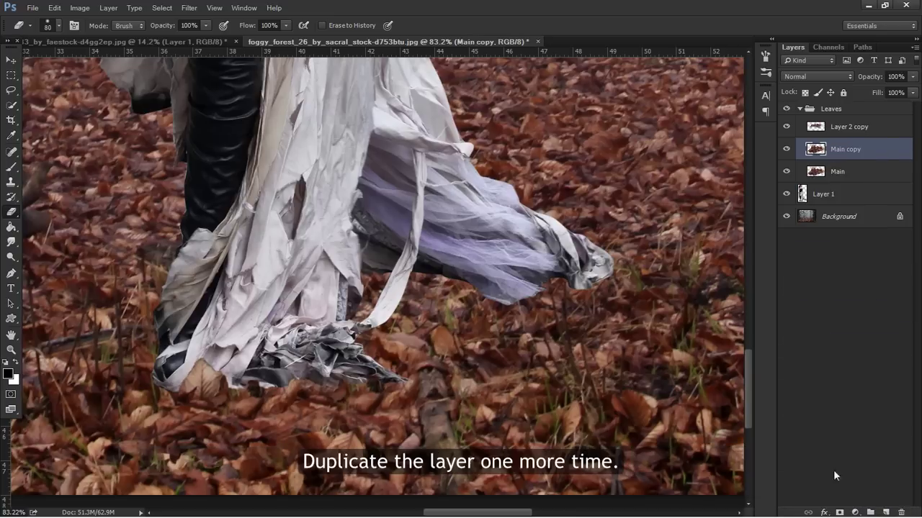
click(12, 61)
mouse_move(302, 347)
mouse_down()
mouse_move(677, 276)
mouse_move(555, 274)
mouse_up()
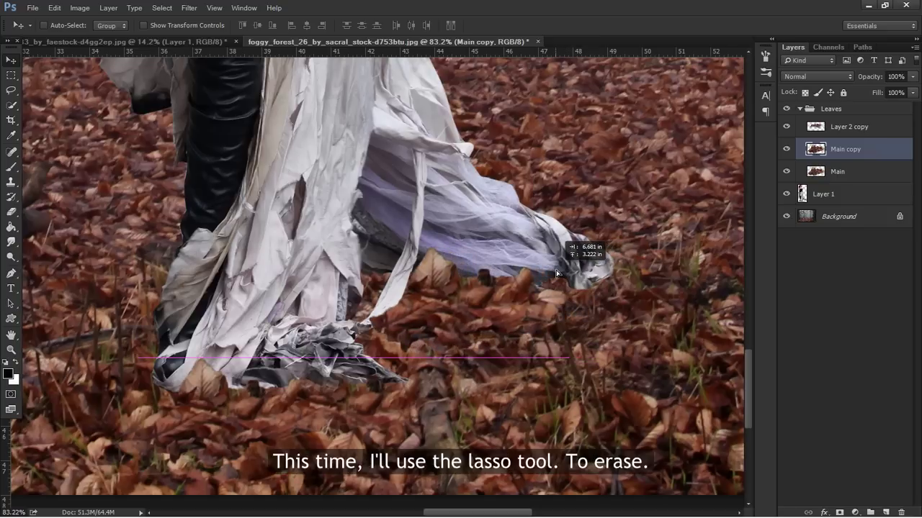
- Lasso and delete the stray leaf piece covering the dress, deselect, and zoom out
key(e)
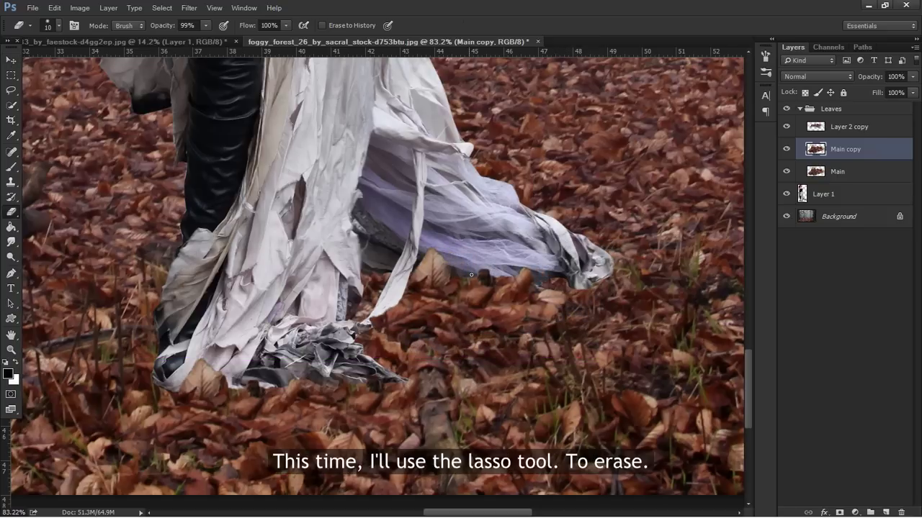
click(11, 90)
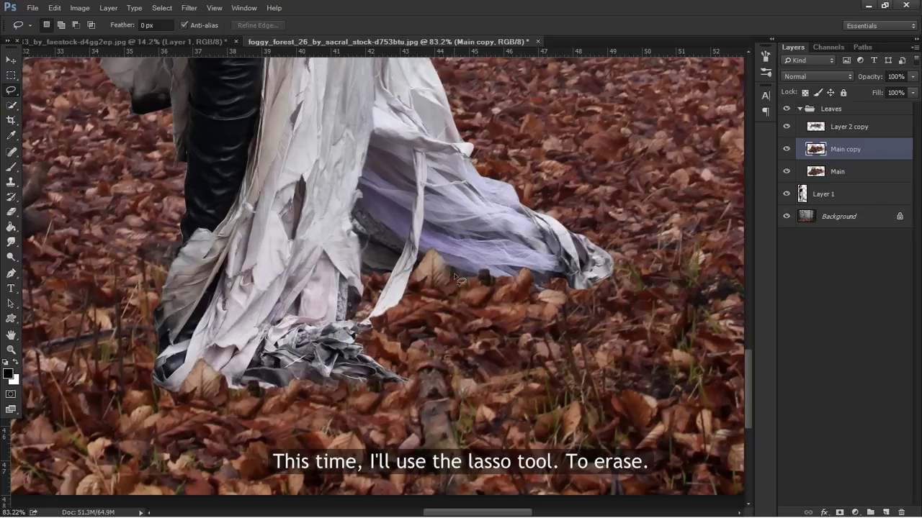
mouse_move(452, 277)
mouse_down()
mouse_move(429, 289)
mouse_move(426, 263)
mouse_move(452, 277)
mouse_up()
key(Delete)
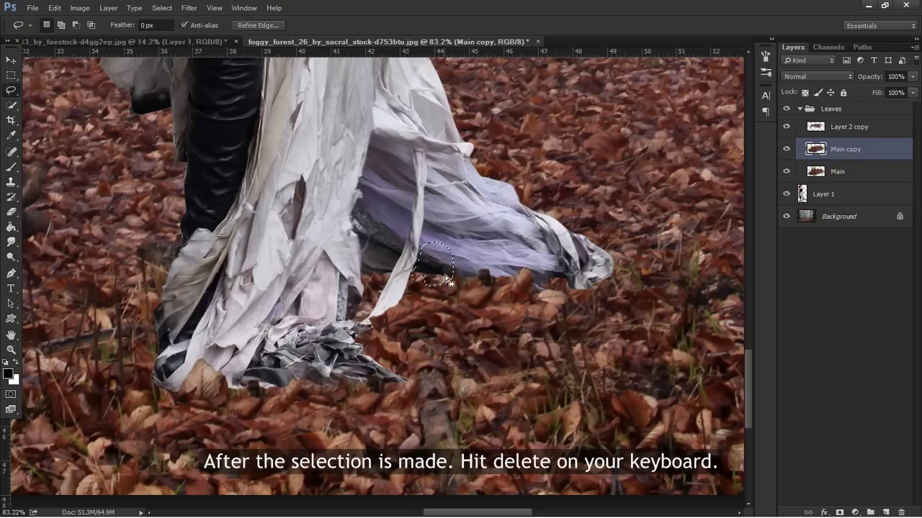
key(ctrl+d)
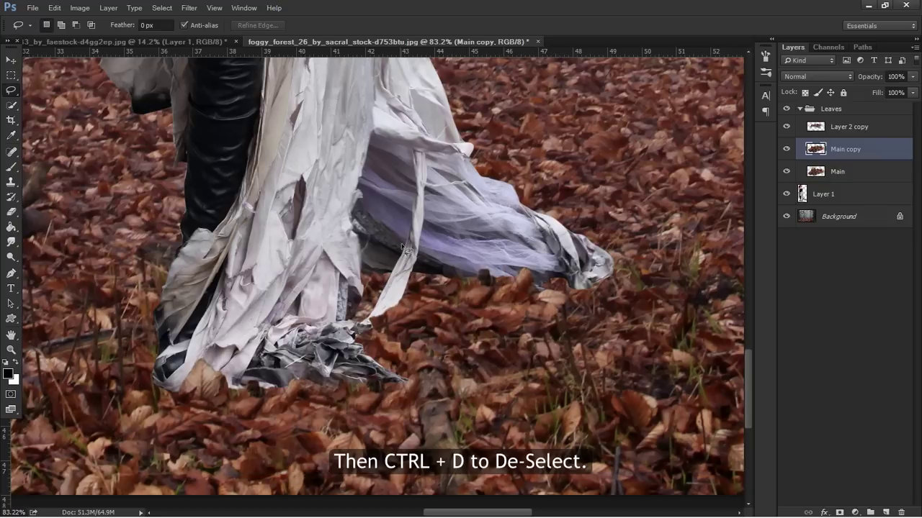
click(12, 350)
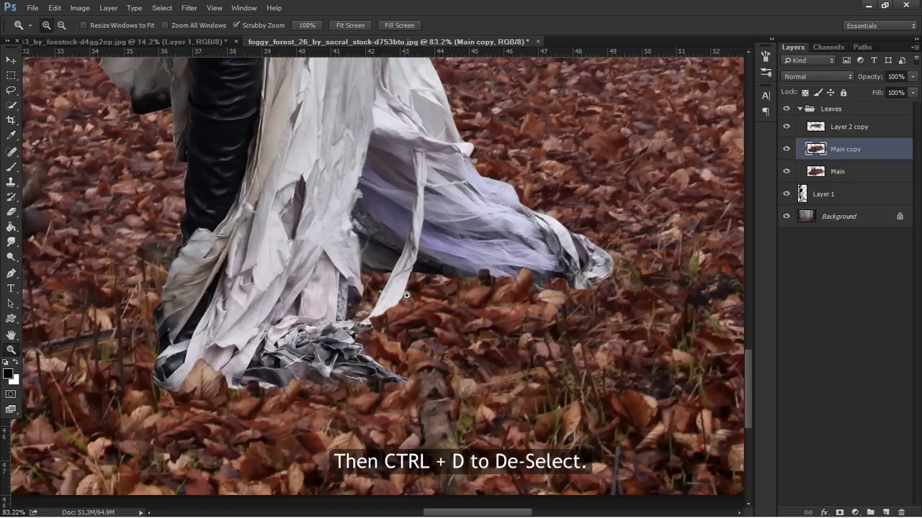
mouse_move(407, 296)
mouse_down()
mouse_move(354, 279)
mouse_move(374, 280)
mouse_up()
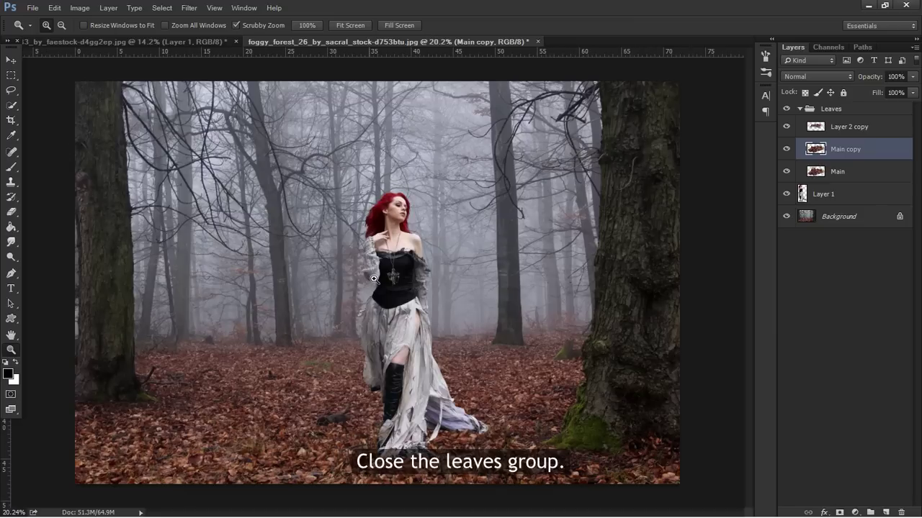
- Collapse the Leaves group above Layer 1 in the Layers panel
click(800, 109)
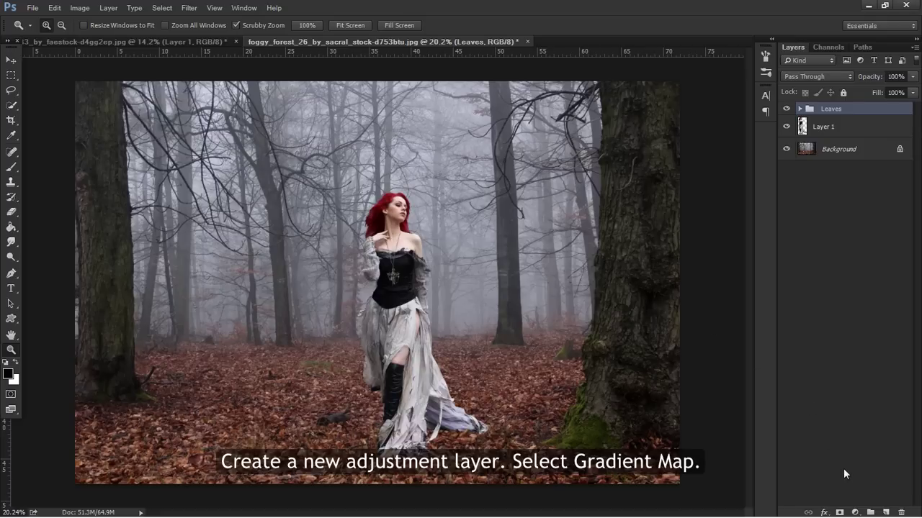
- Add a Gradient Map adjustment layer and set its left gradient stop to purple #7e00ff
click(855, 512)
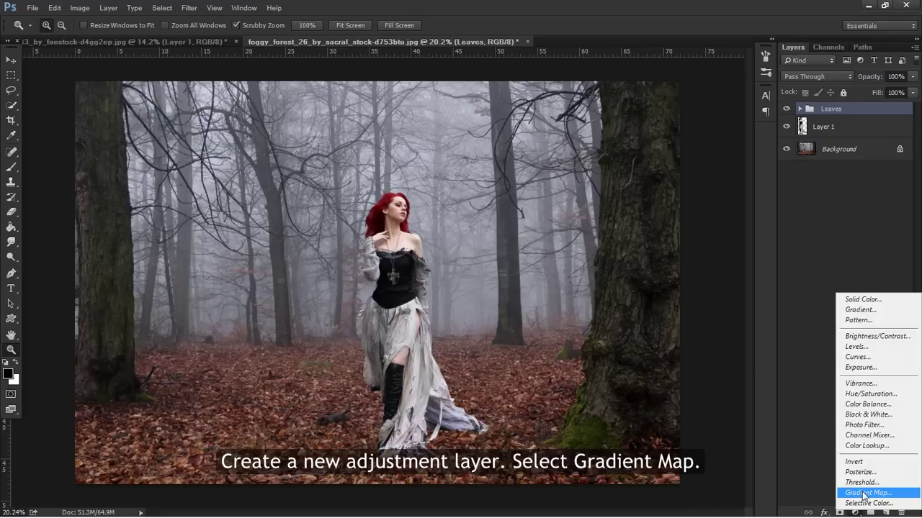
click(863, 493)
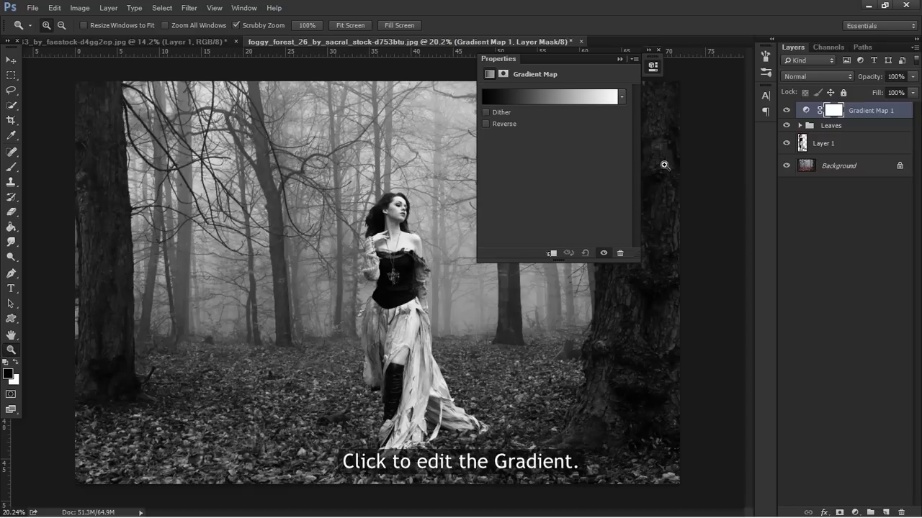
click(549, 101)
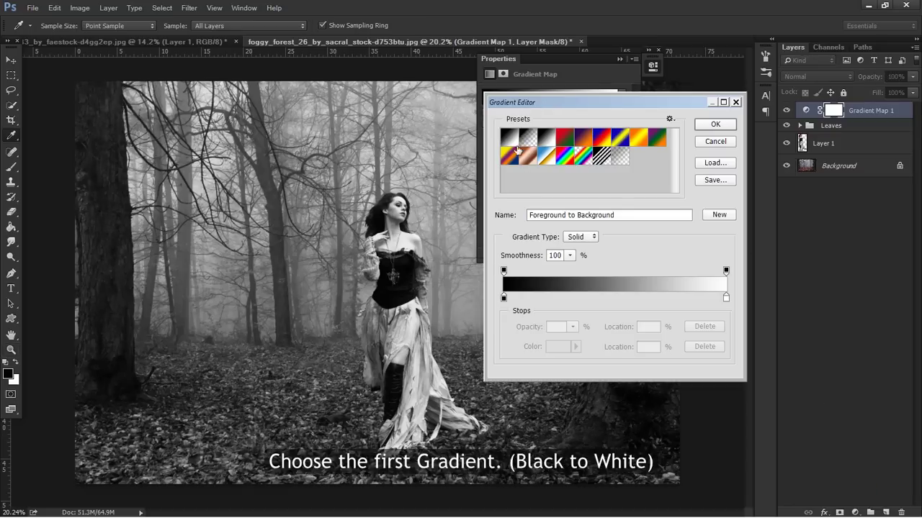
click(504, 298)
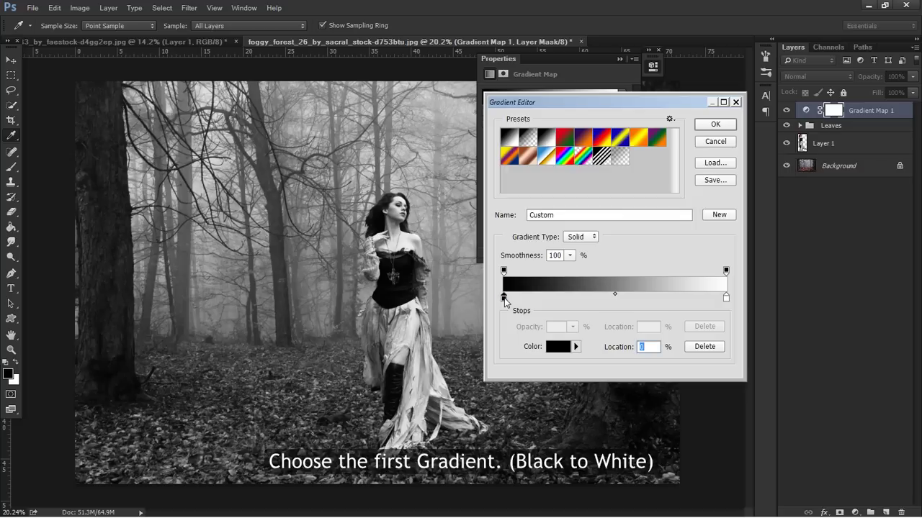
click(566, 347)
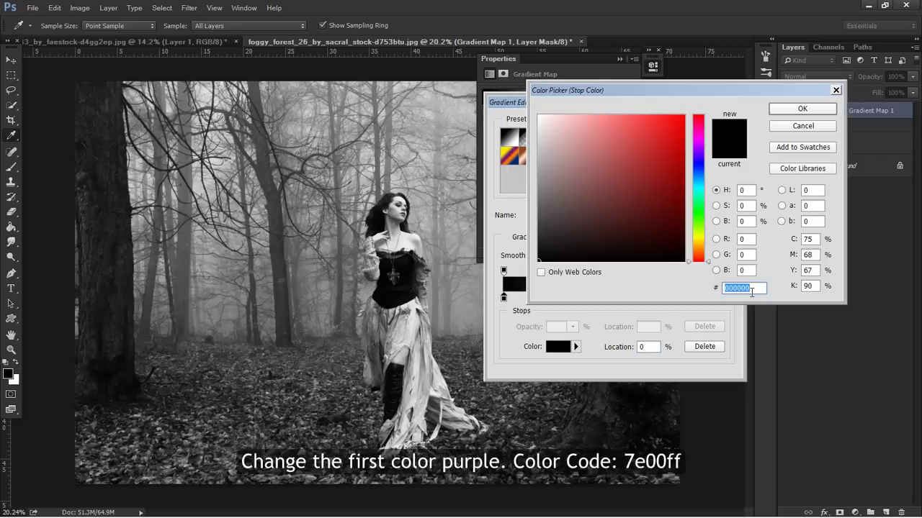
text(7e00ff)
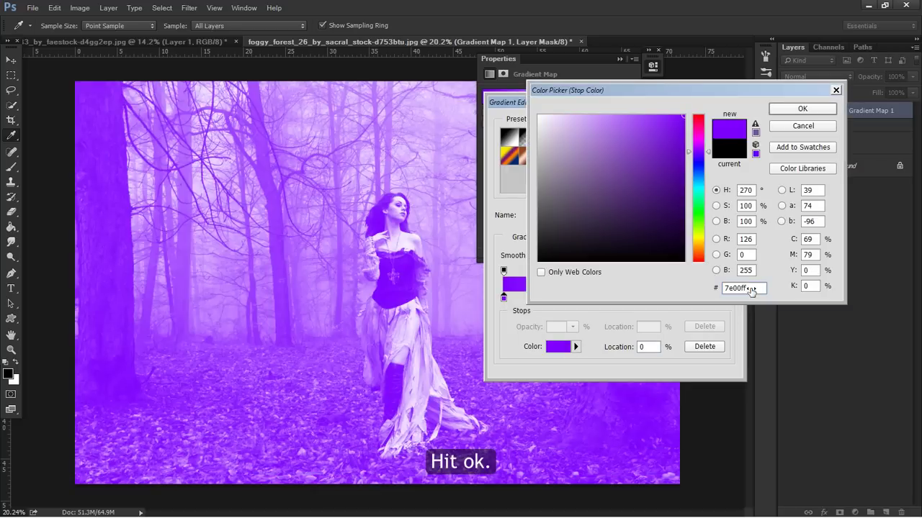
click(809, 111)
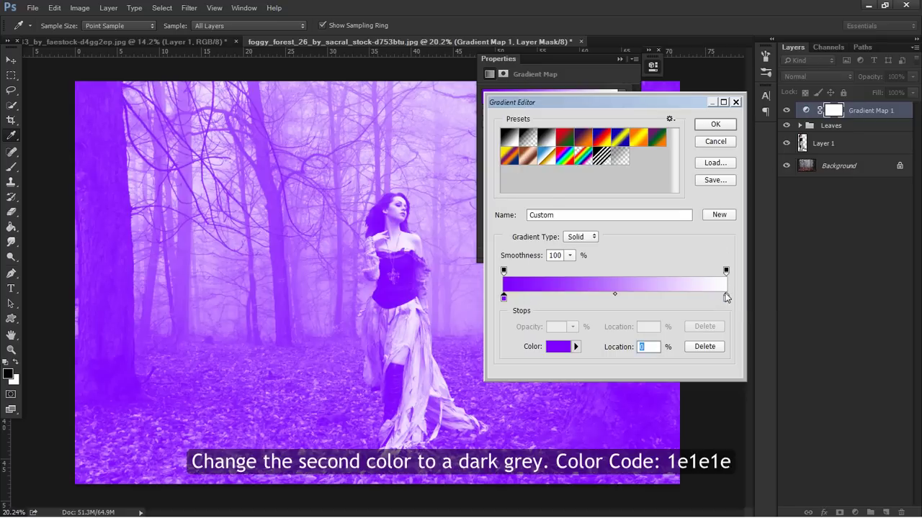
- Set the right gradient stop to dark grey #1e1e1e and apply the gradient
click(726, 298)
click(556, 347)
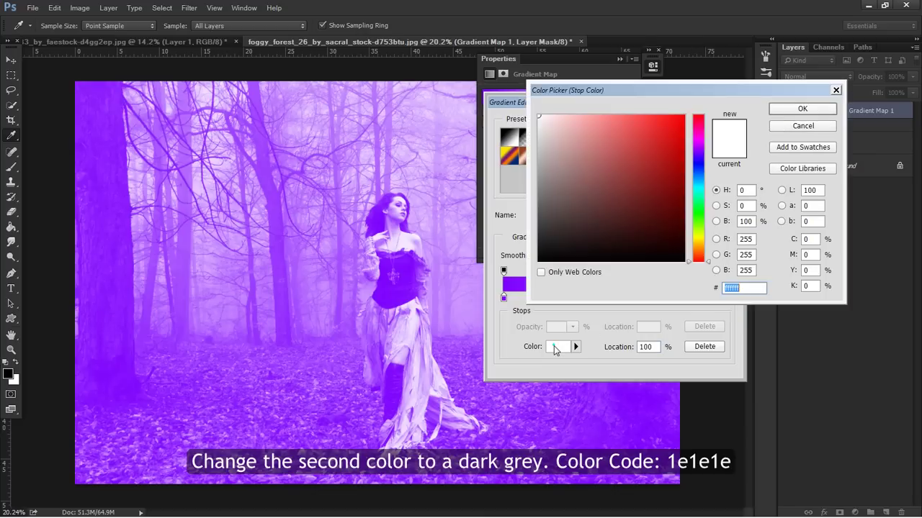
drag(540, 251, 536, 243)
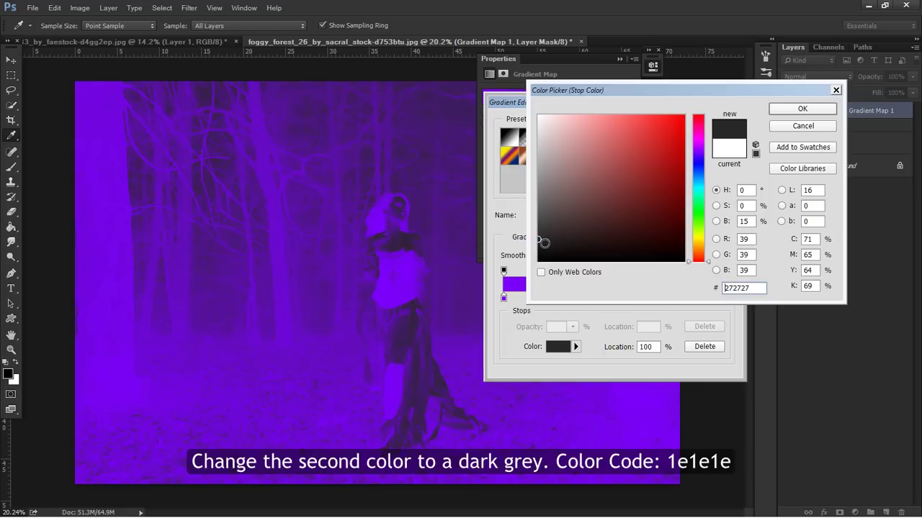
text(1e1e1e)
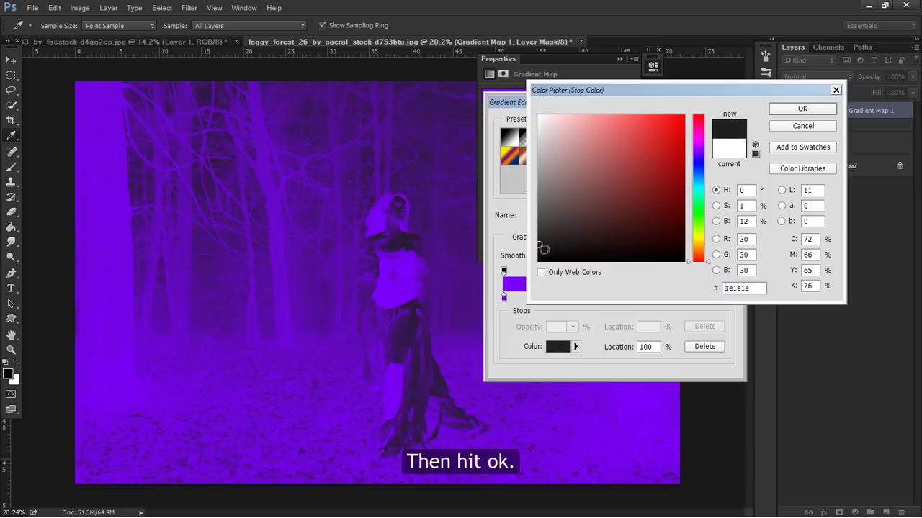
click(783, 110)
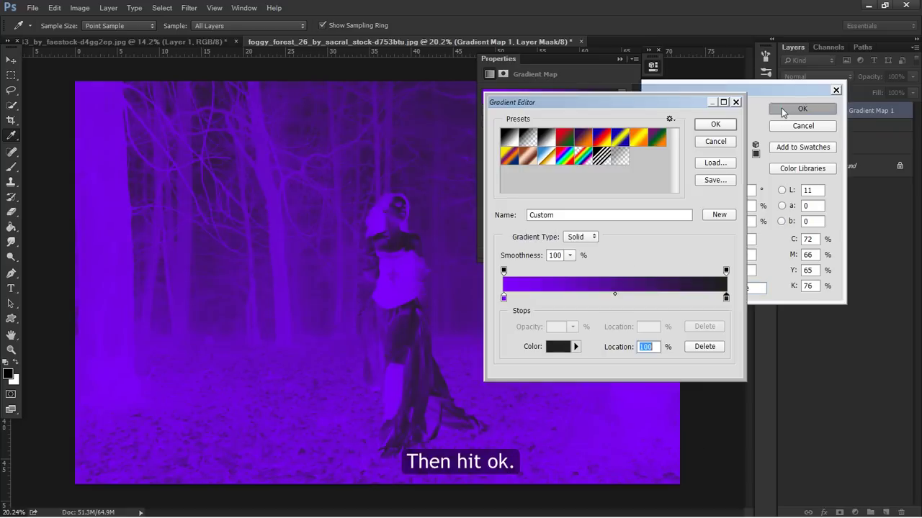
click(715, 125)
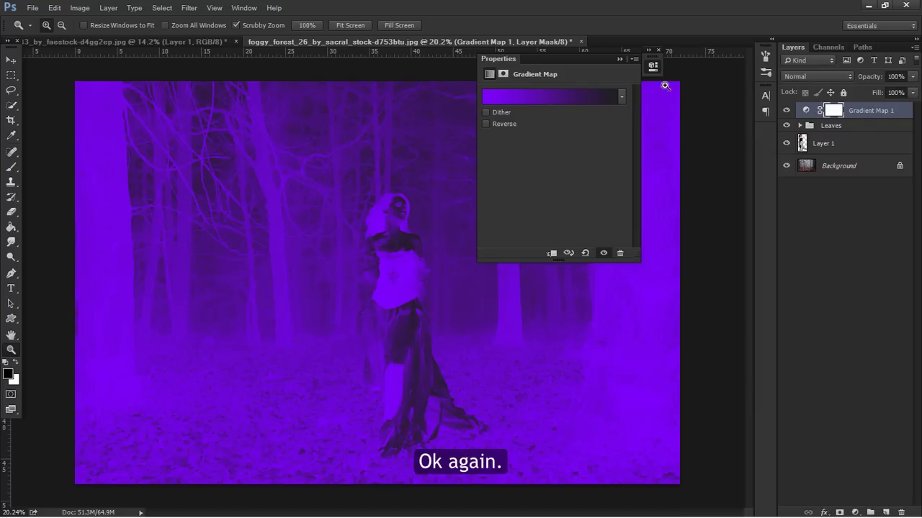
- Set Gradient Map 1 to Soft Light blend mode at 72% opacity
click(653, 62)
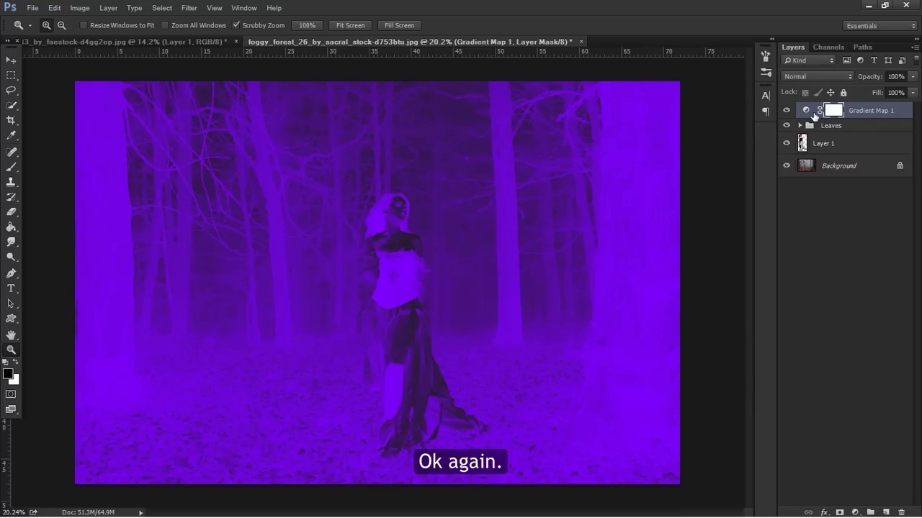
click(806, 77)
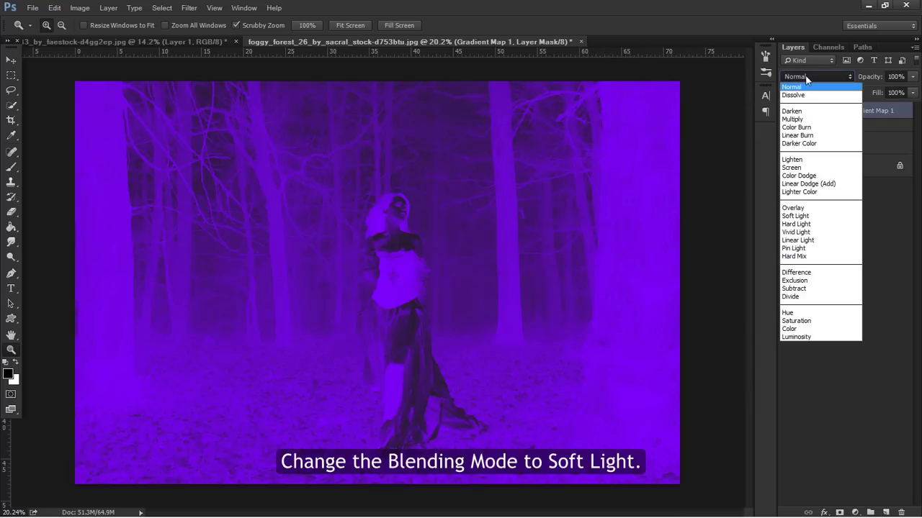
click(795, 216)
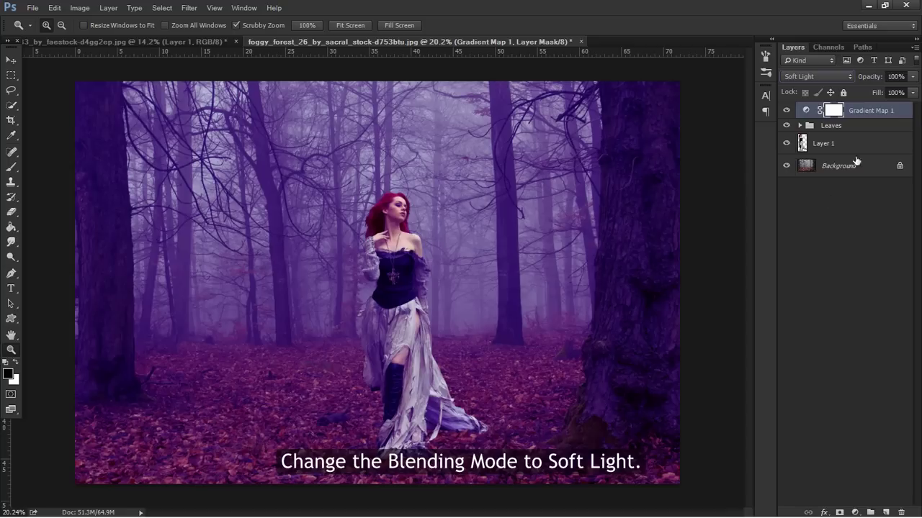
click(912, 76)
mouse_move(912, 89)
mouse_down()
mouse_move(880, 91)
mouse_move(896, 93)
mouse_up()
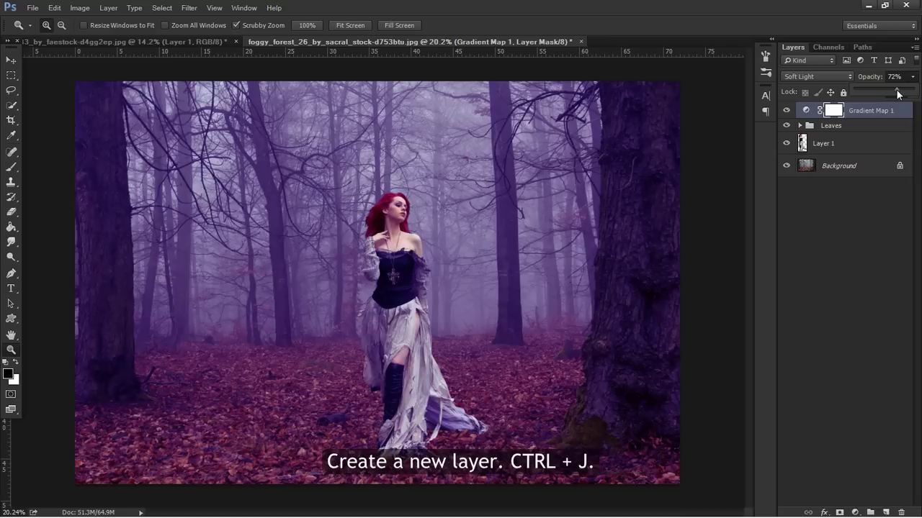
click(862, 192)
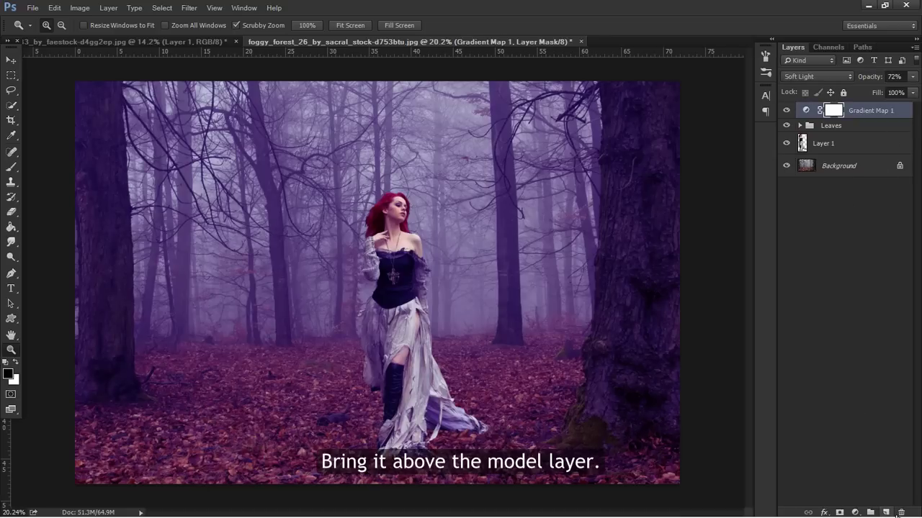
- Create a new layer just above Layer 1 and name it Sparks
click(886, 511)
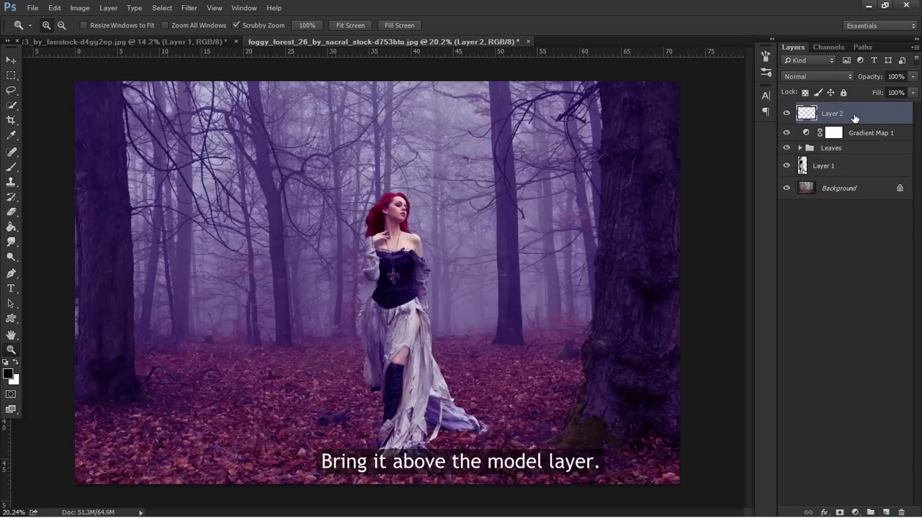
drag(854, 118, 858, 153)
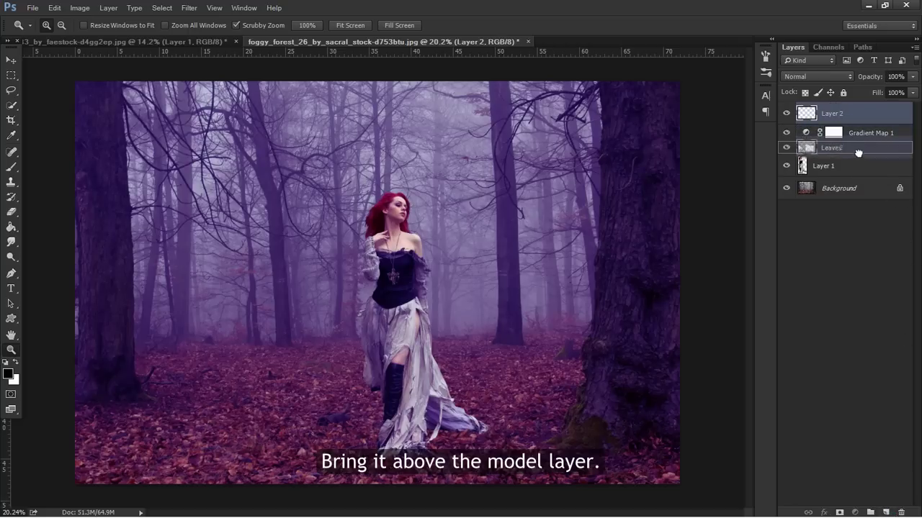
drag(858, 153, 853, 153)
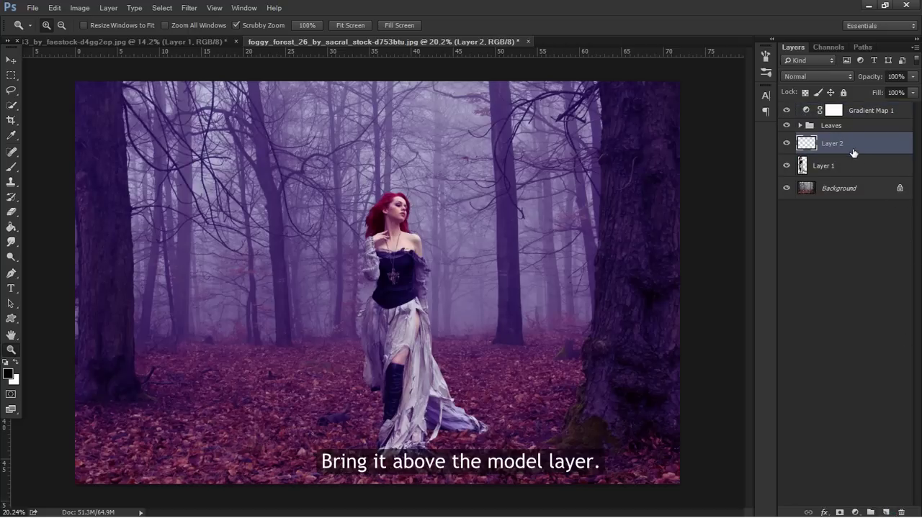
double_click(835, 144)
text(S)
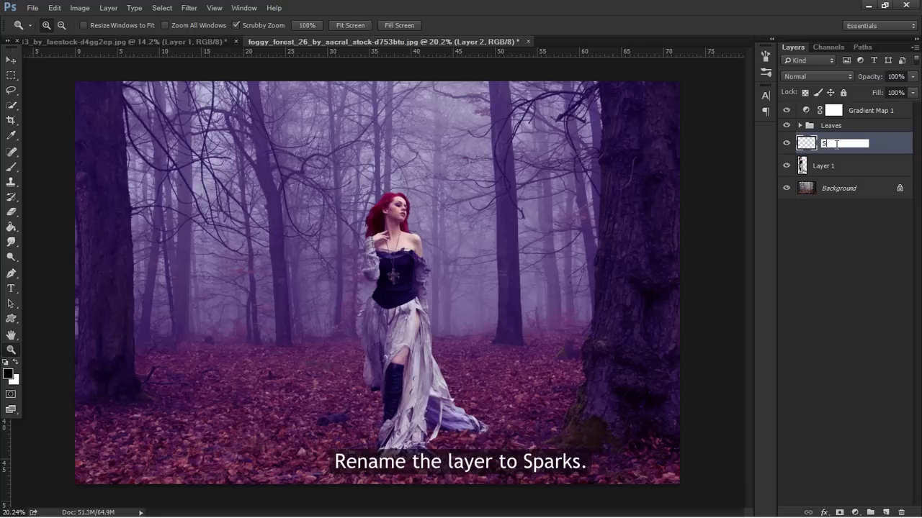
text(park)
text(s)
key(Return)
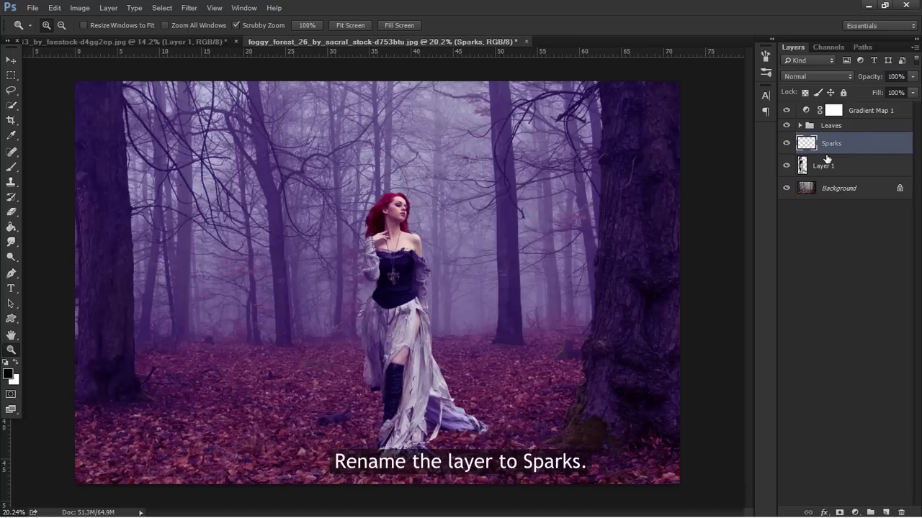
- Paint white sparks with a spark brush around the right tree and the woman
click(16, 363)
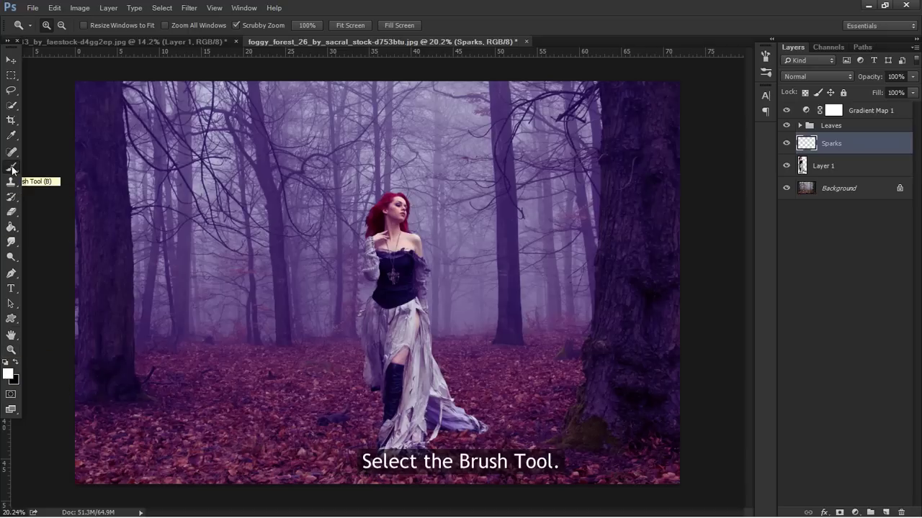
click(11, 170)
click(29, 25)
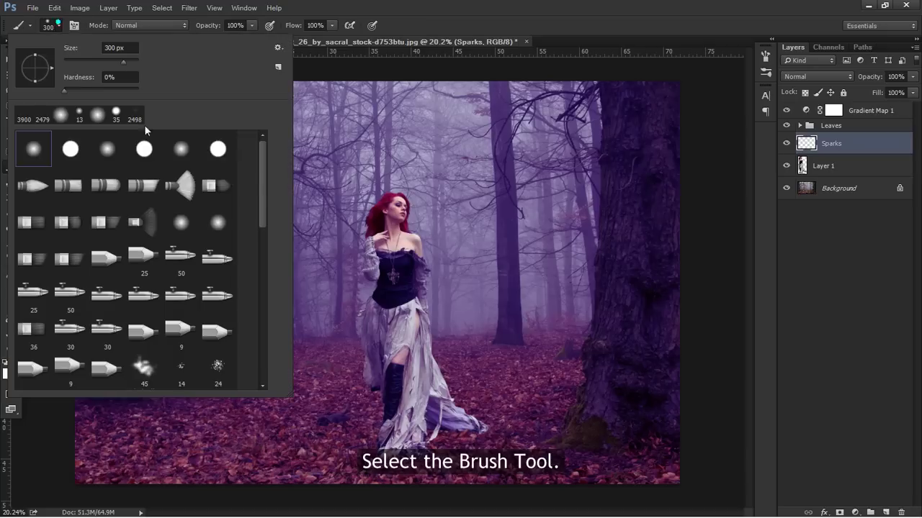
drag(262, 187, 259, 352)
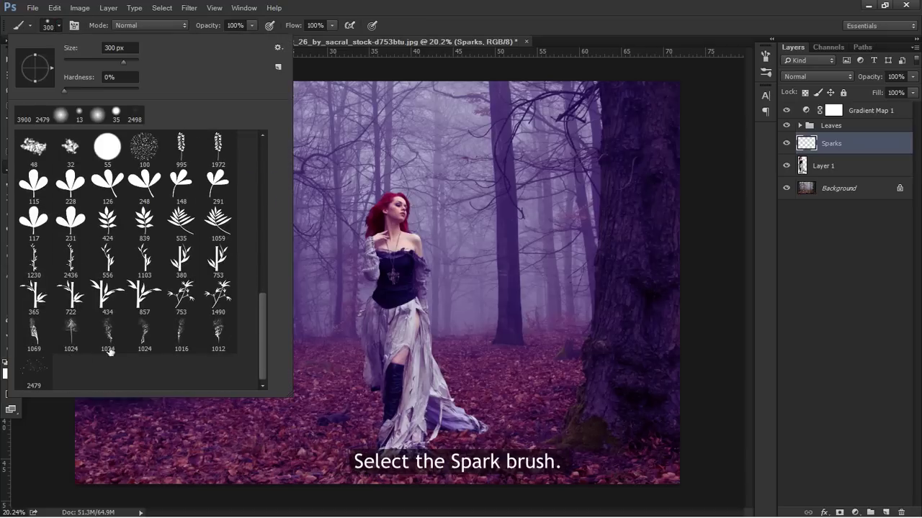
double_click(41, 369)
drag(548, 430, 547, 407)
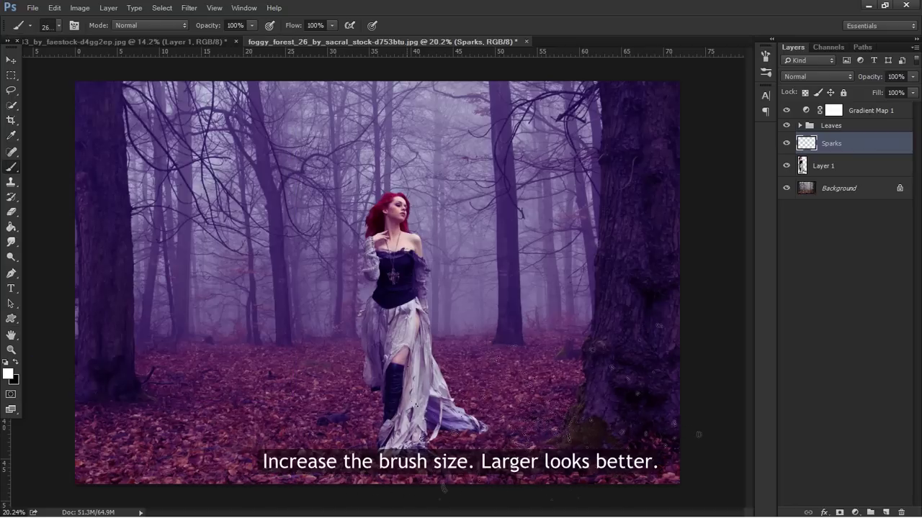
key(bracketright)
key(bracketright)
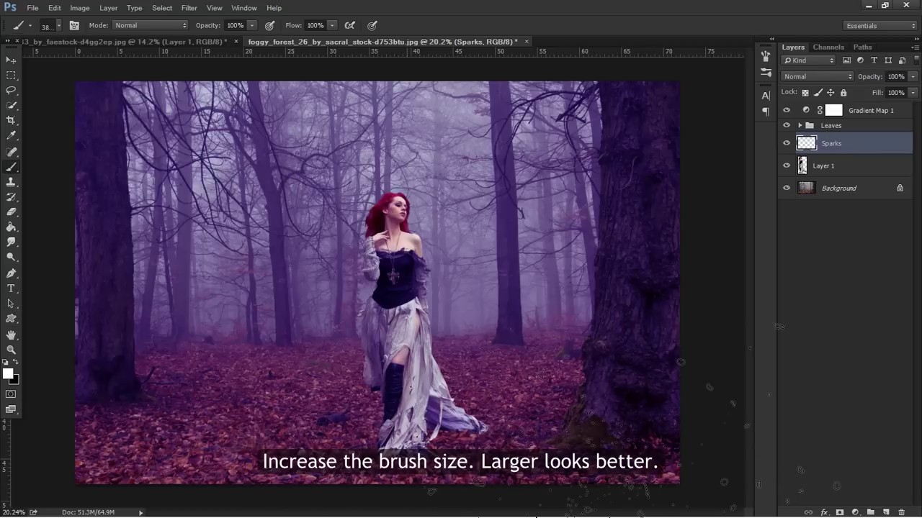
drag(620, 446, 626, 432)
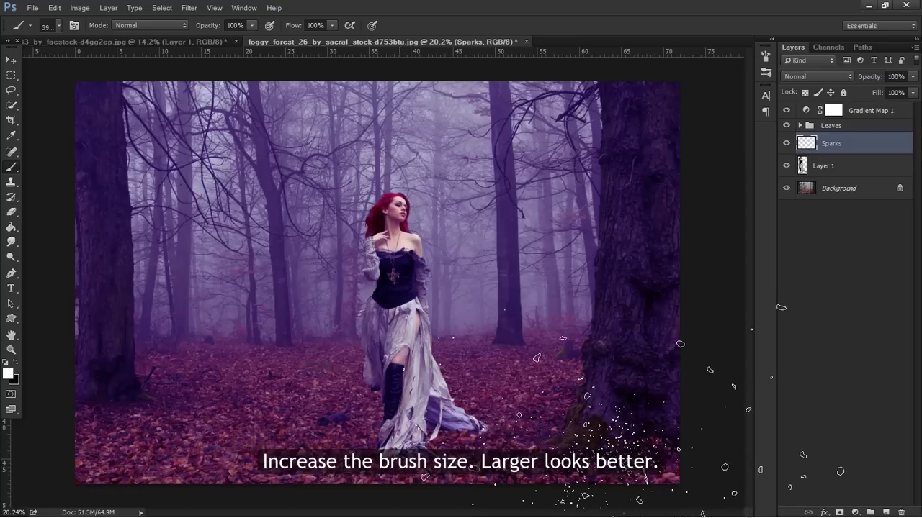
click(396, 305)
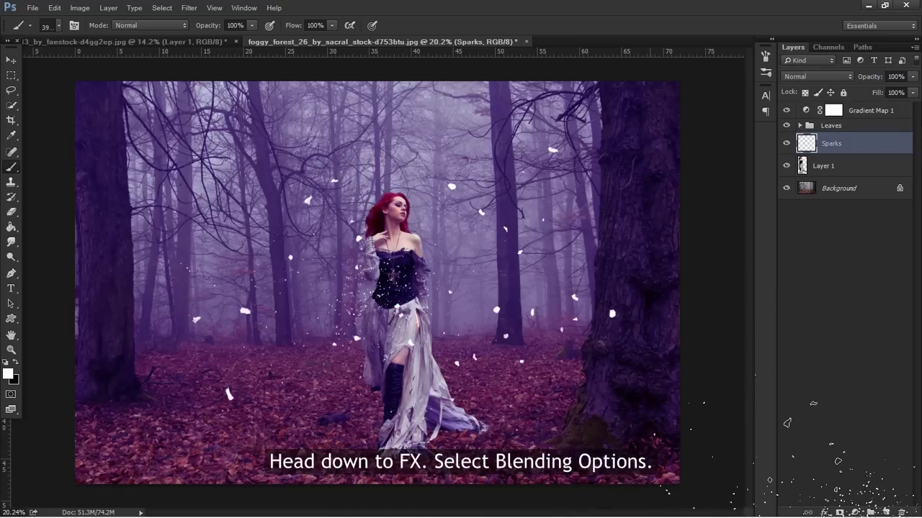
- Open the Sparks layer's Blending Options and enable Outer Glow
key(v)
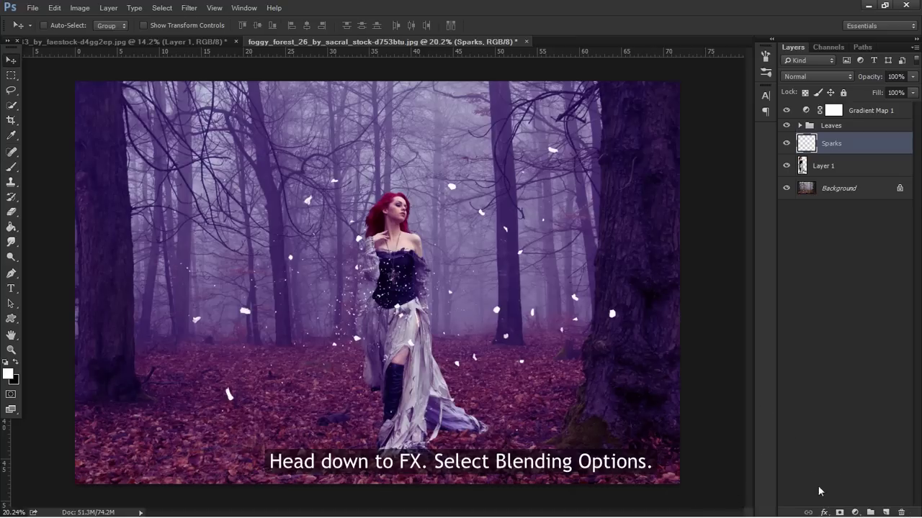
click(823, 512)
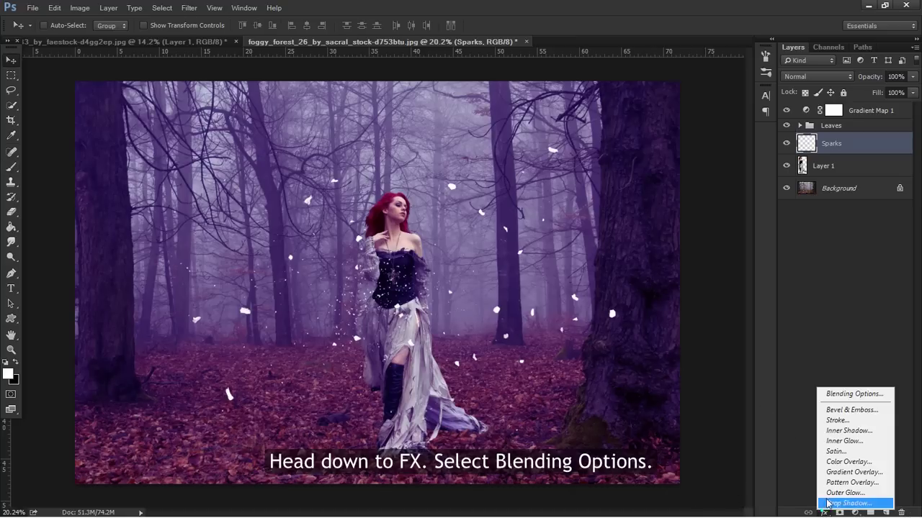
click(841, 394)
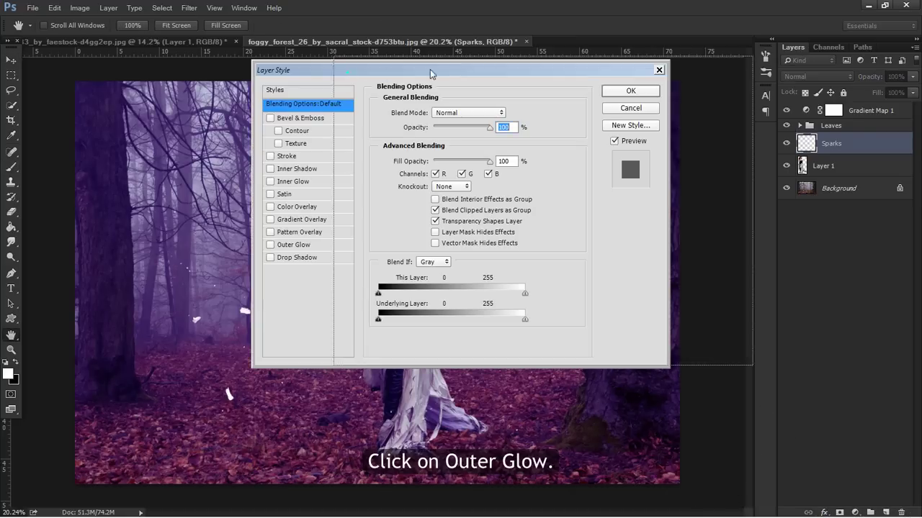
drag(349, 72, 621, 72)
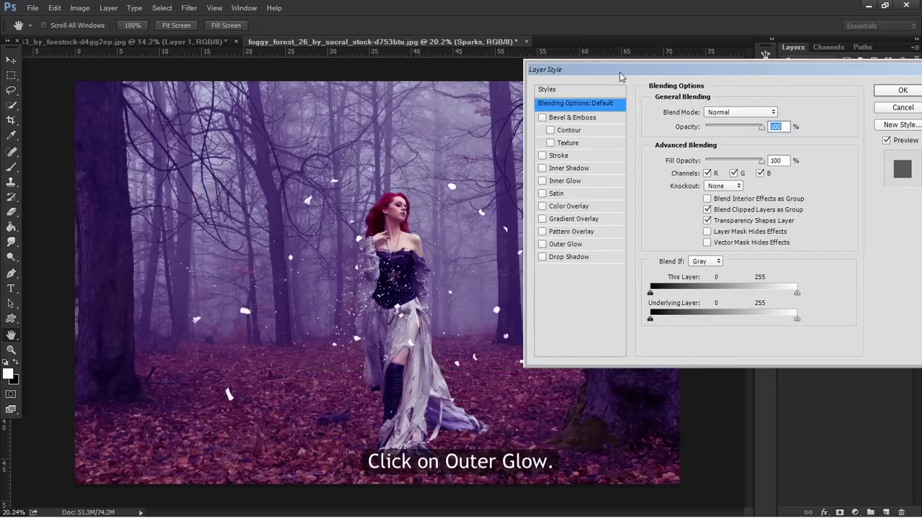
click(577, 246)
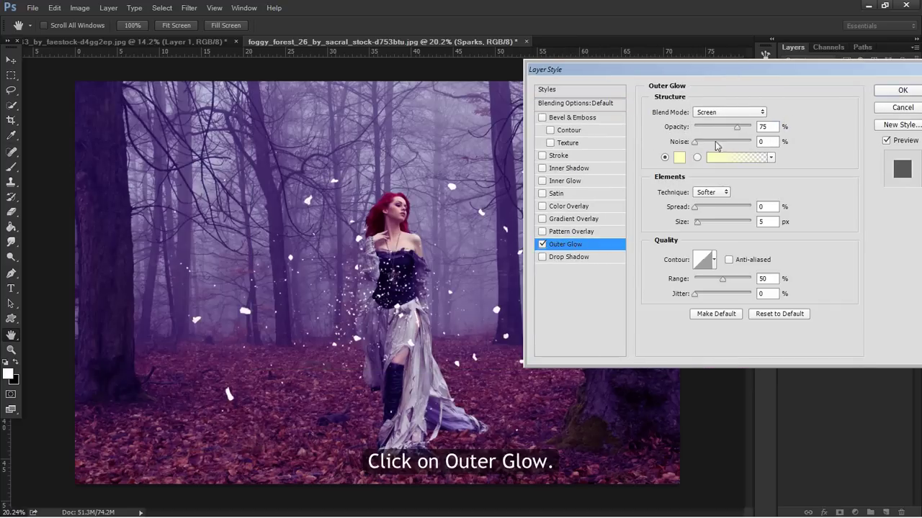
double_click(769, 127)
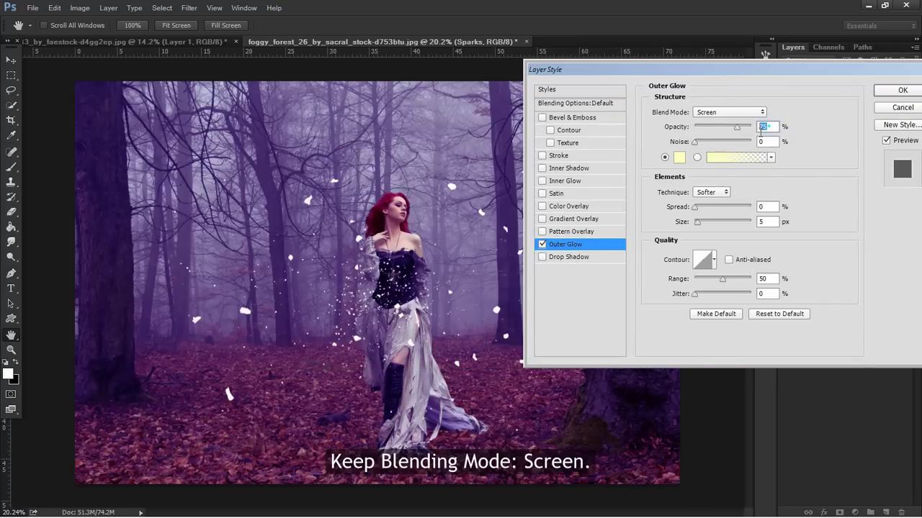
text(80)
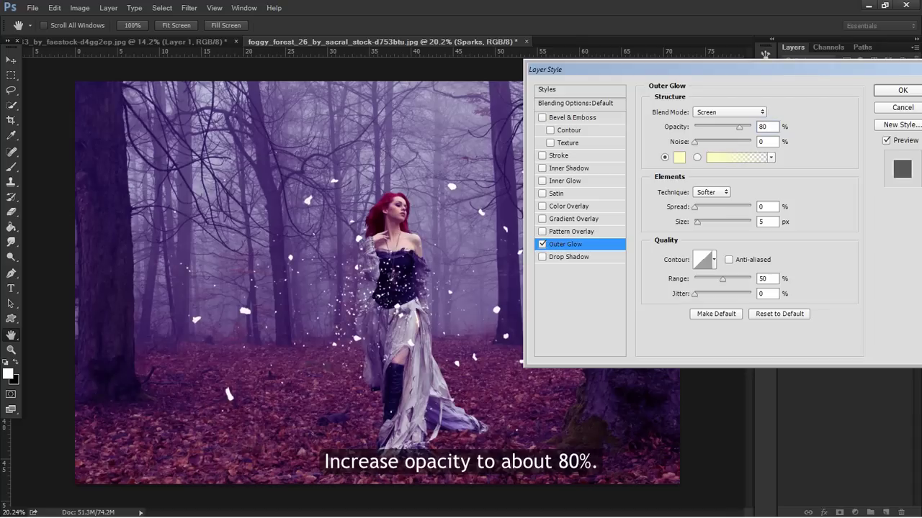
- Give the outer glow colour ff6c00, 28 px size and 90% opacity, then apply
click(679, 158)
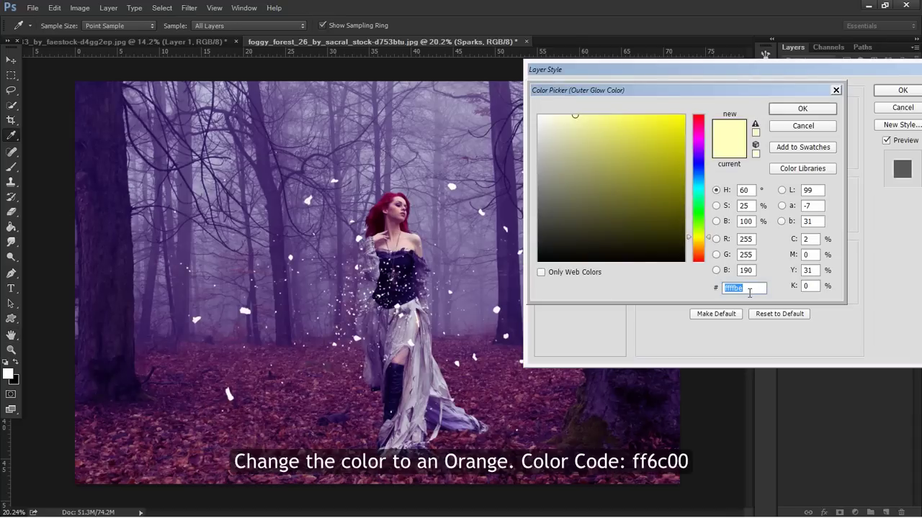
text(ff6c00)
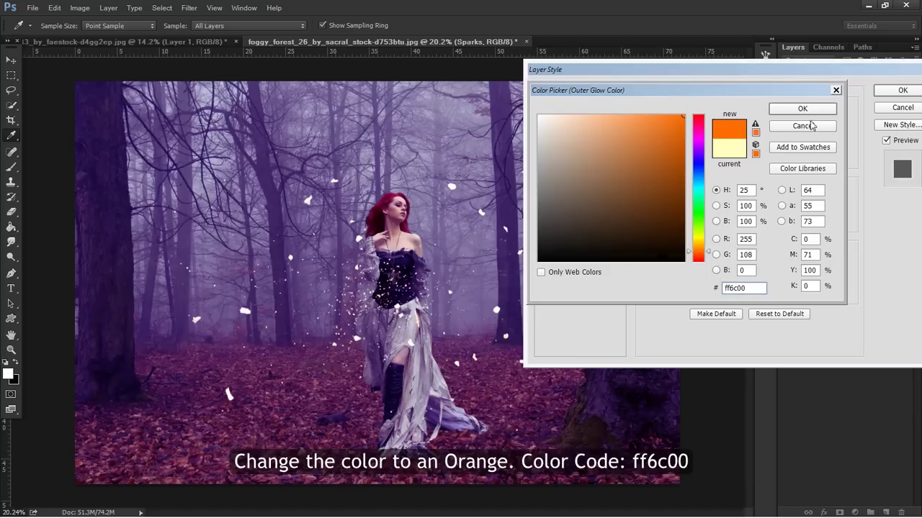
click(801, 108)
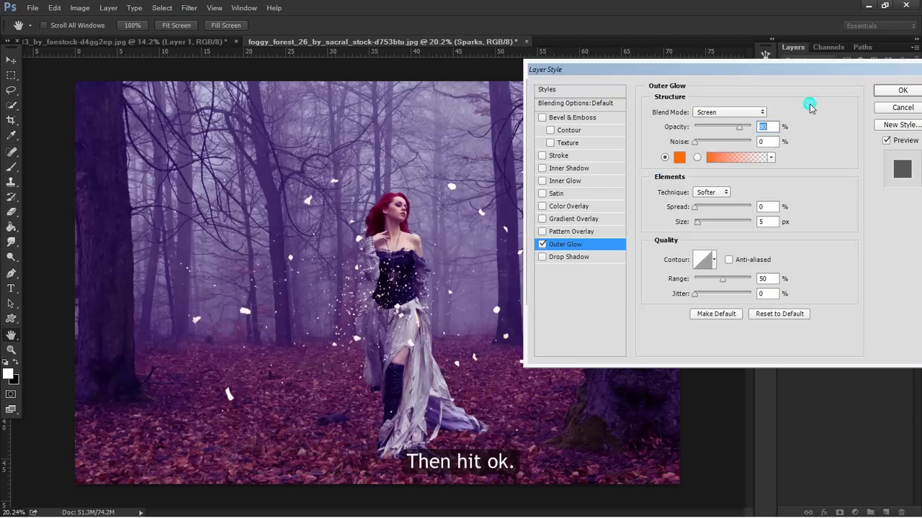
double_click(766, 222)
text(2)
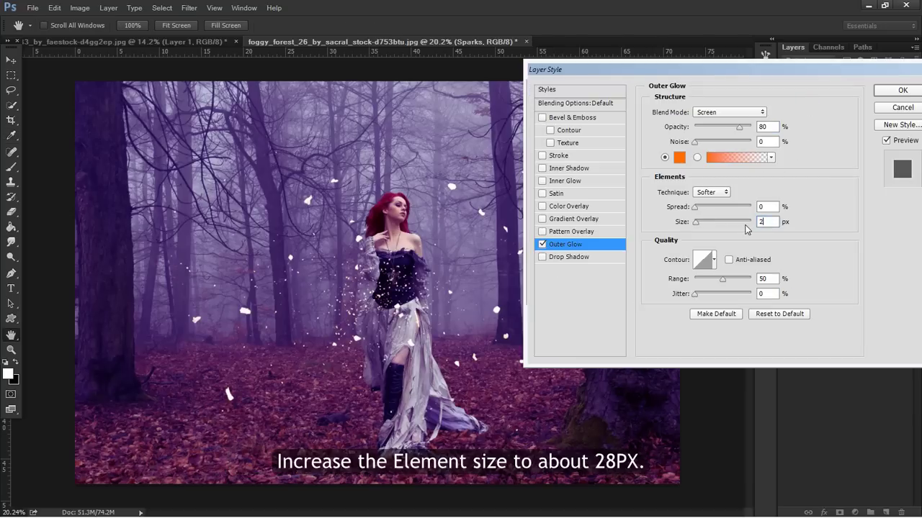
text(8)
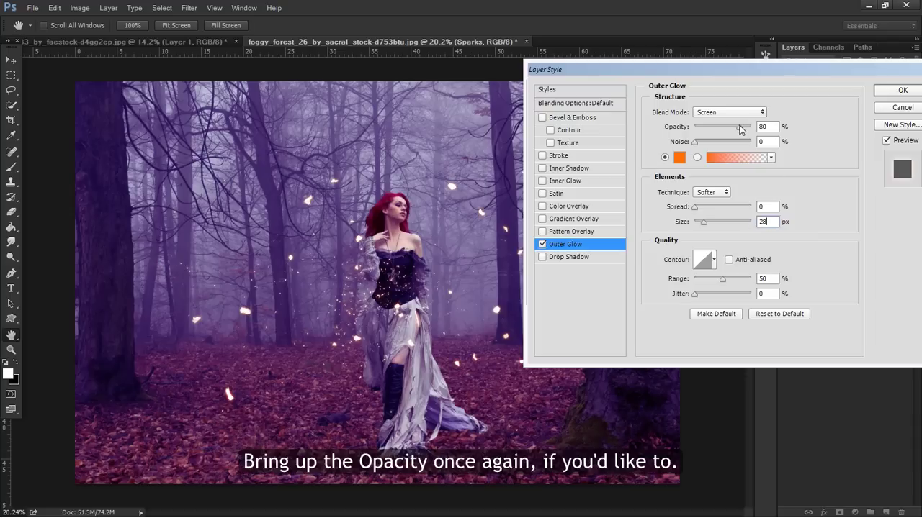
drag(740, 129, 746, 128)
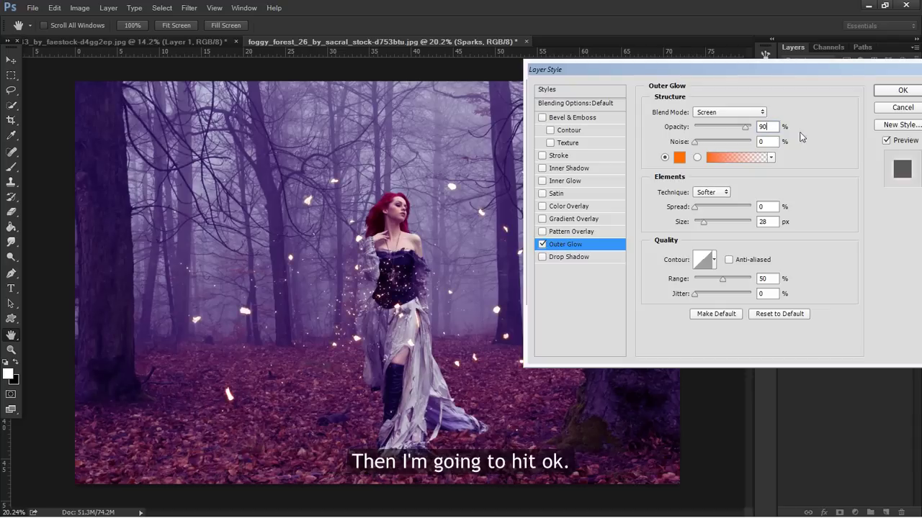
click(887, 95)
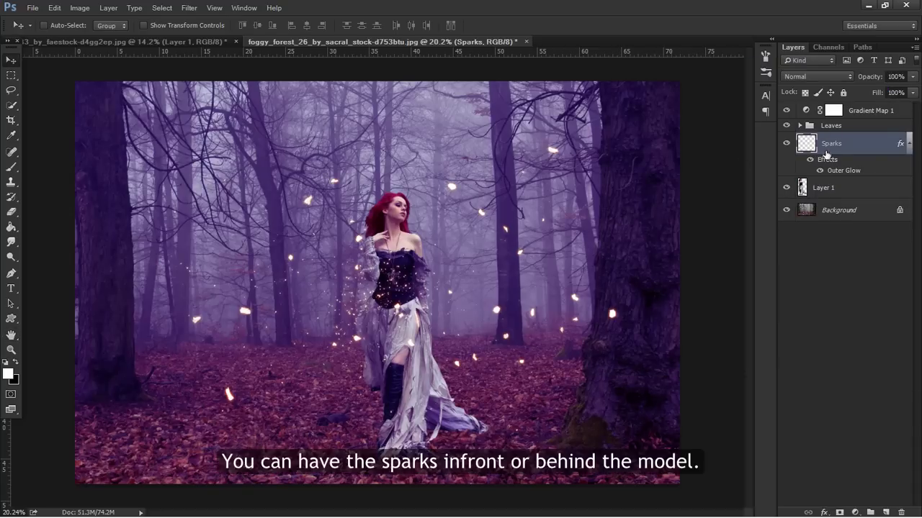
- Bring the tombstone into the forest composite and place its layer beneath Sparks
mouse_move(827, 154)
mouse_down()
mouse_move(830, 199)
mouse_move(831, 143)
mouse_up()
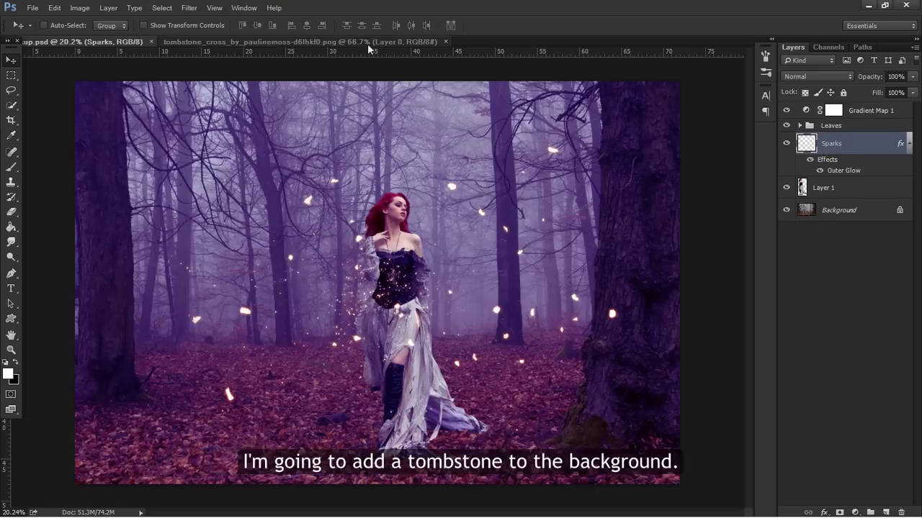
click(354, 42)
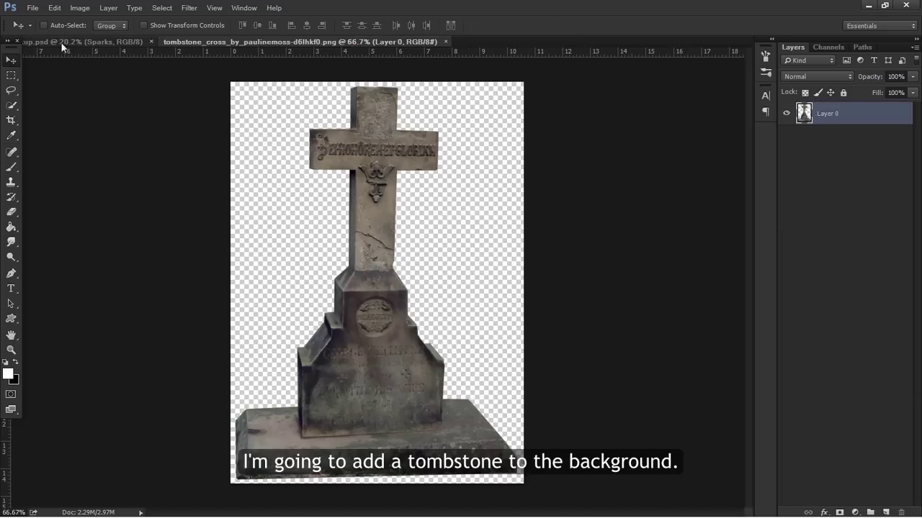
mouse_move(367, 162)
mouse_down()
mouse_move(139, 101)
mouse_move(230, 284)
mouse_up()
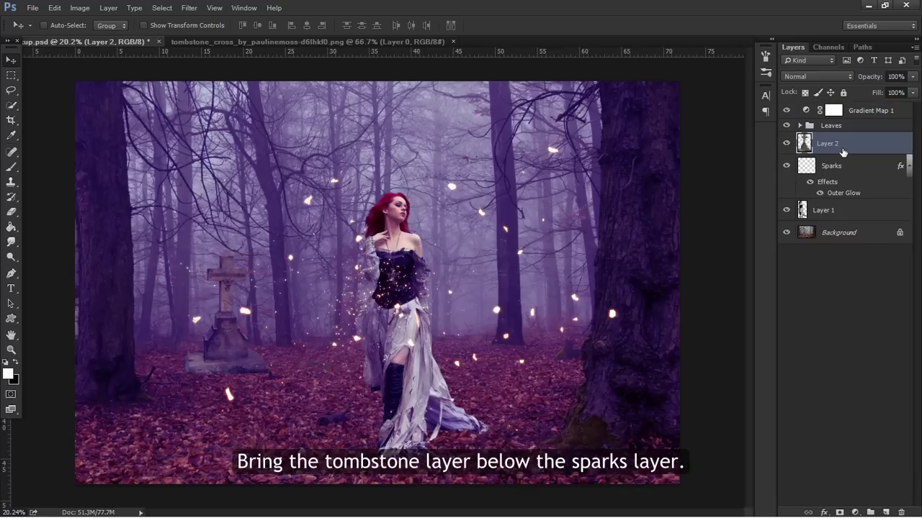
drag(842, 151, 845, 194)
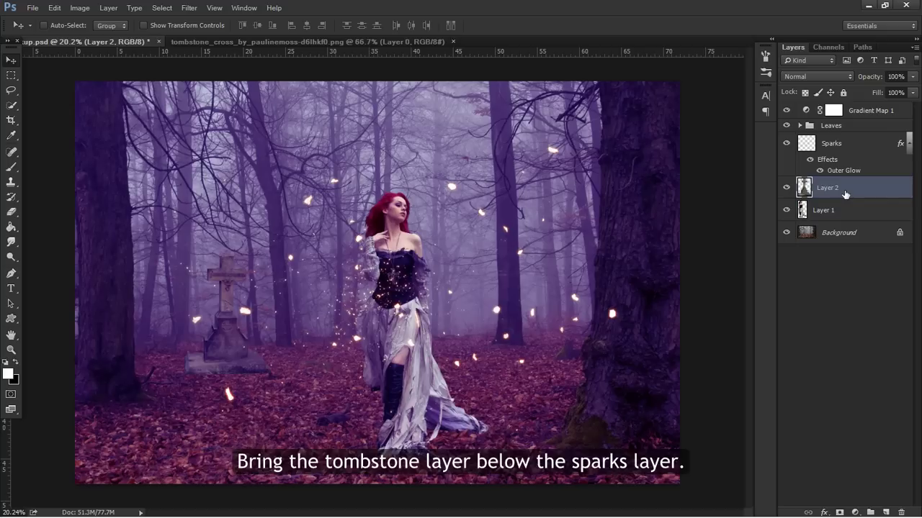
- Scale the tombstone to about 93% and set it on the forest floor left of the model
drag(232, 338, 232, 341)
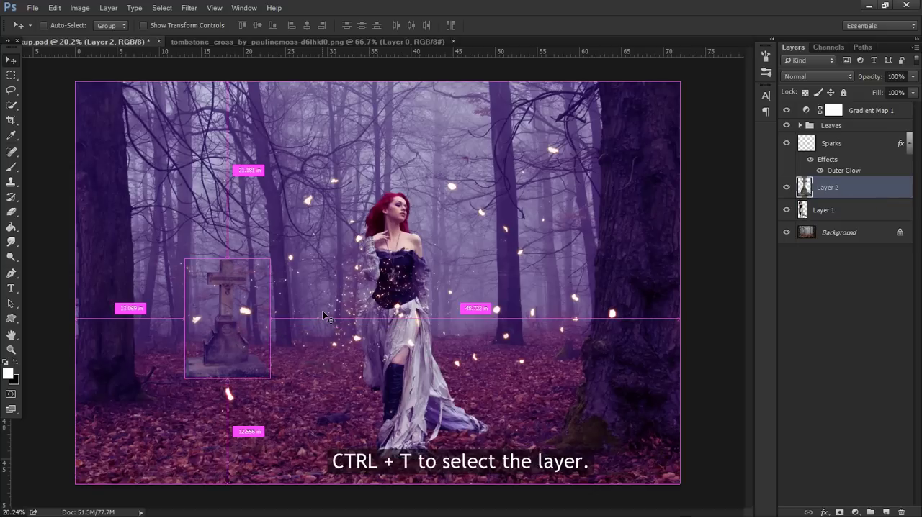
key(ctrl+t)
drag(271, 260, 271, 268)
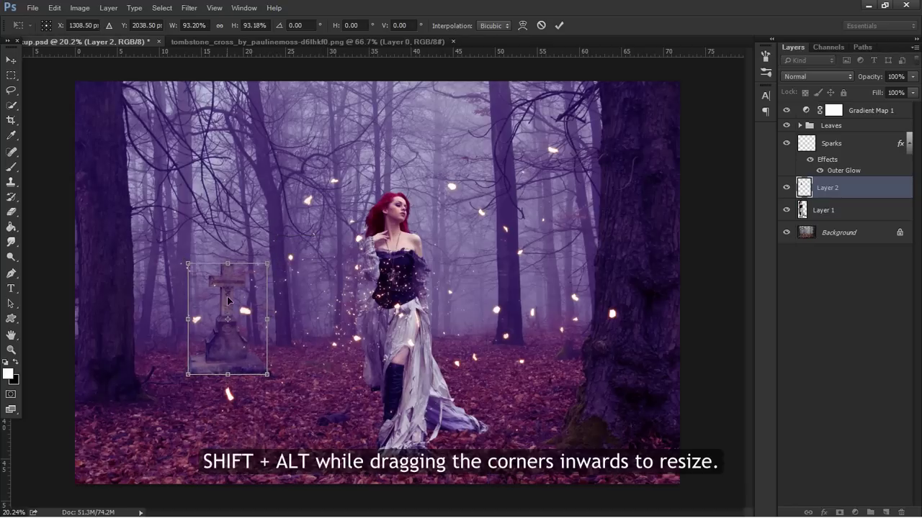
drag(228, 300, 227, 305)
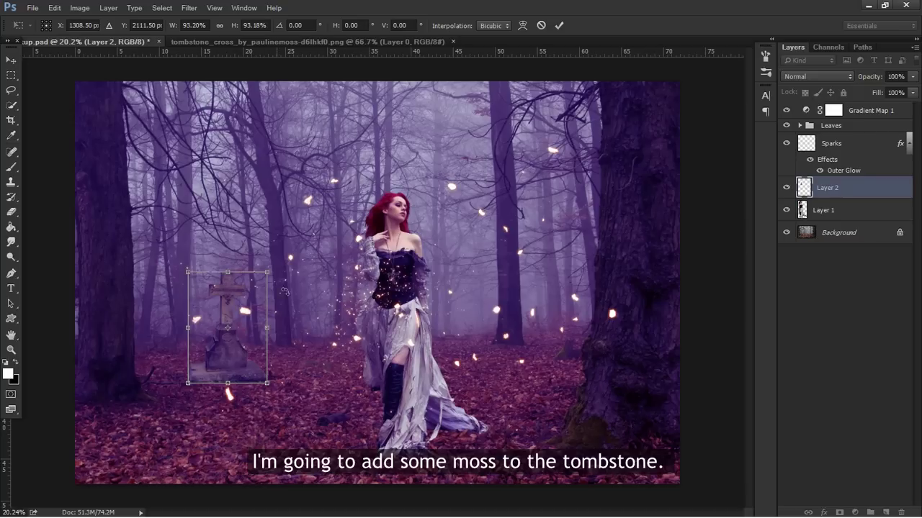
key(Return)
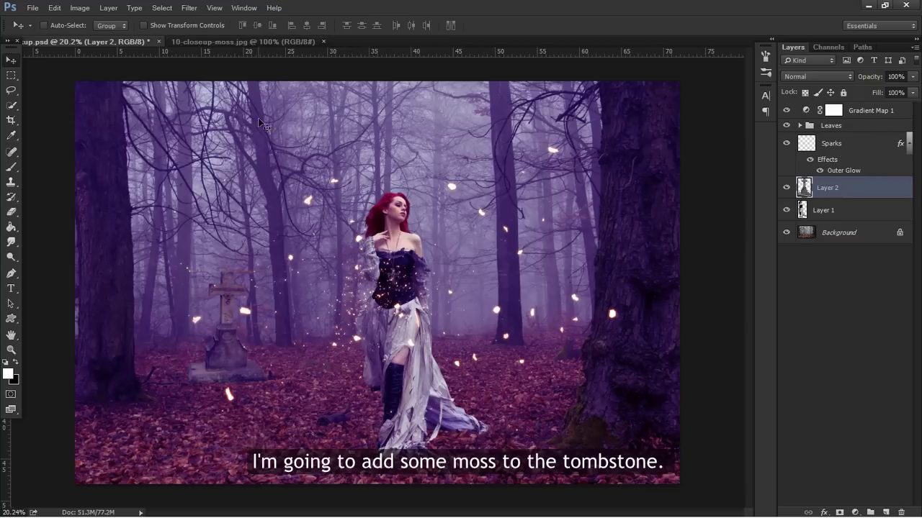
- Bring the moss photo in as Layer 3 and skew it flat at the tombstone's base
click(248, 40)
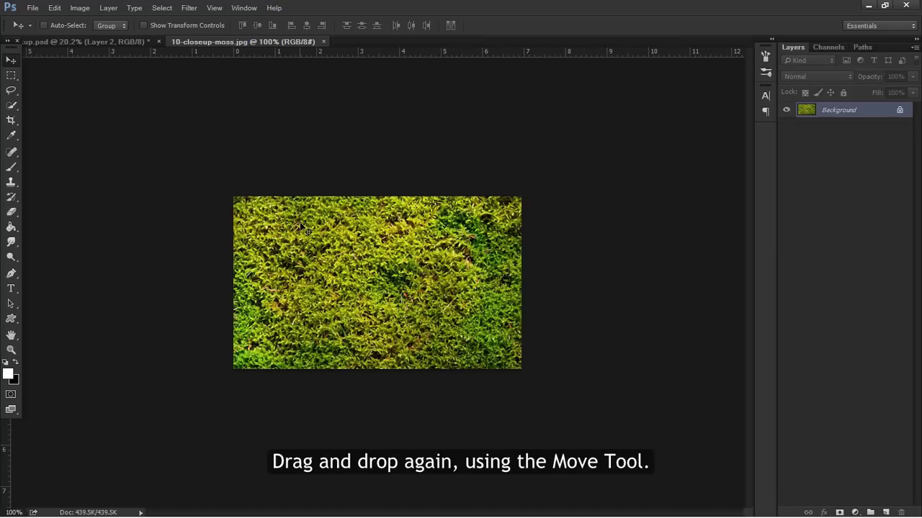
mouse_move(309, 259)
mouse_down()
mouse_move(129, 72)
mouse_move(249, 369)
mouse_up()
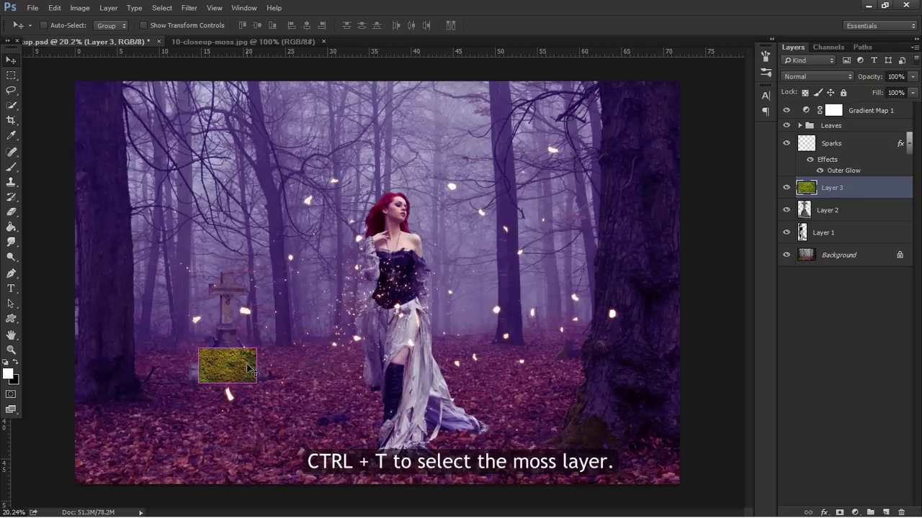
key(ctrl+t)
mouse_move(258, 348)
mouse_down()
mouse_move(267, 353)
mouse_move(267, 344)
mouse_up()
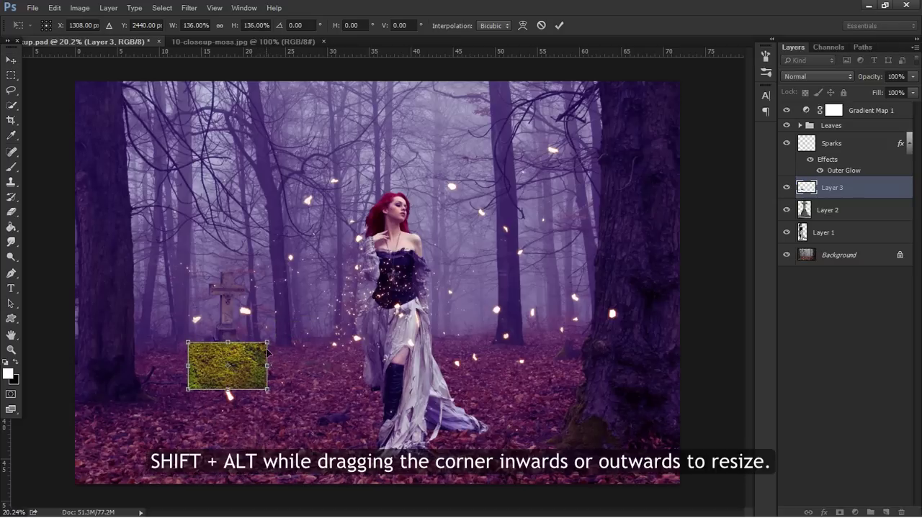
drag(267, 343, 257, 365)
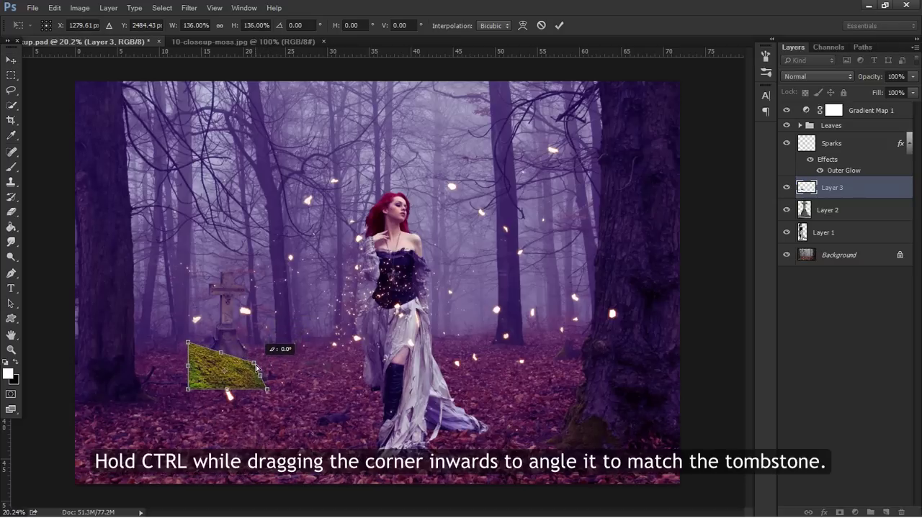
mouse_move(188, 343)
mouse_down()
mouse_move(195, 369)
mouse_move(189, 364)
mouse_up()
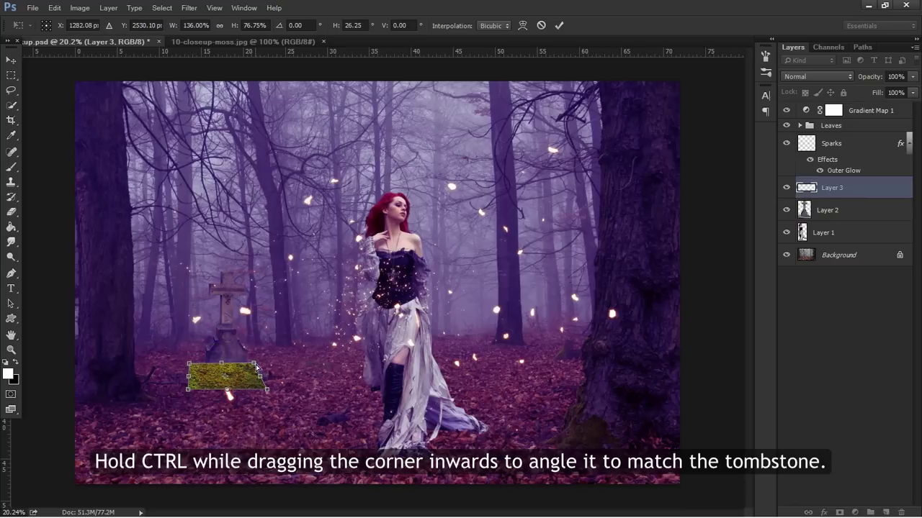
mouse_move(267, 390)
mouse_down()
mouse_move(273, 382)
mouse_move(253, 362)
mouse_up()
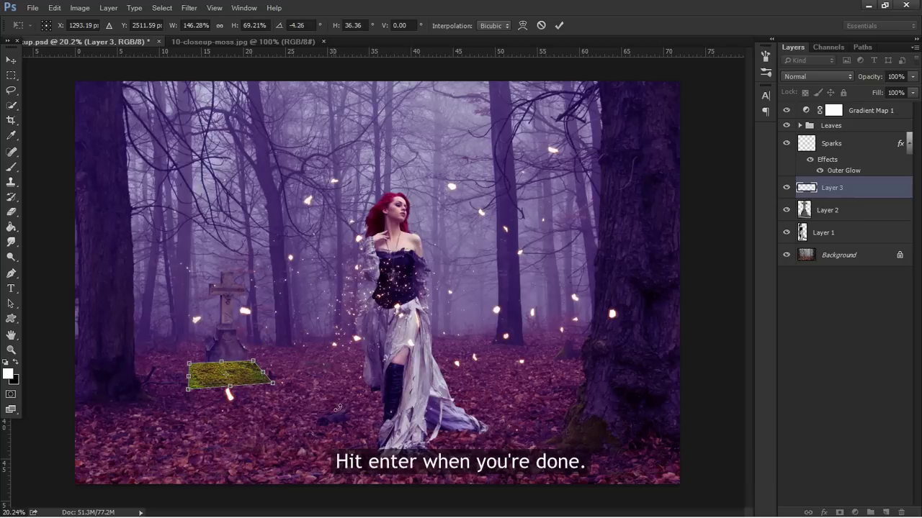
key(Return)
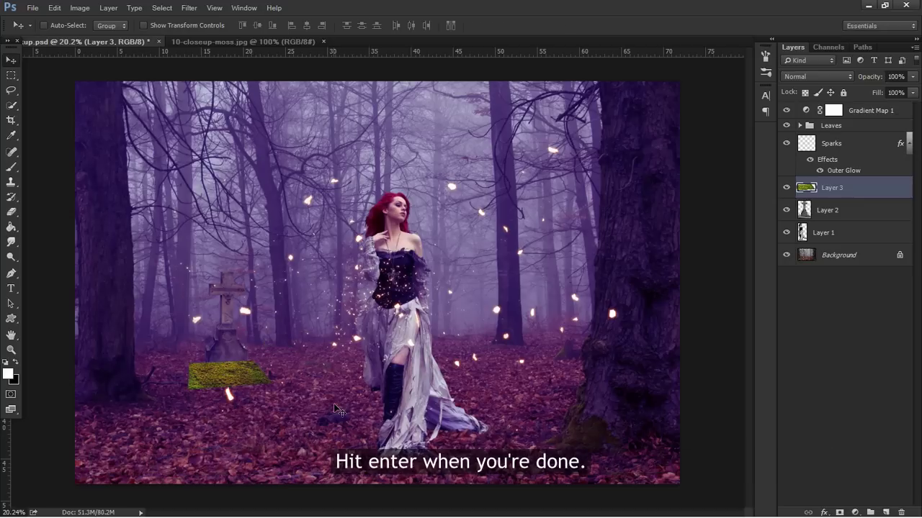
- Clip the moss layer to the tombstone layer and blend it in Soft Light
right_click(830, 190)
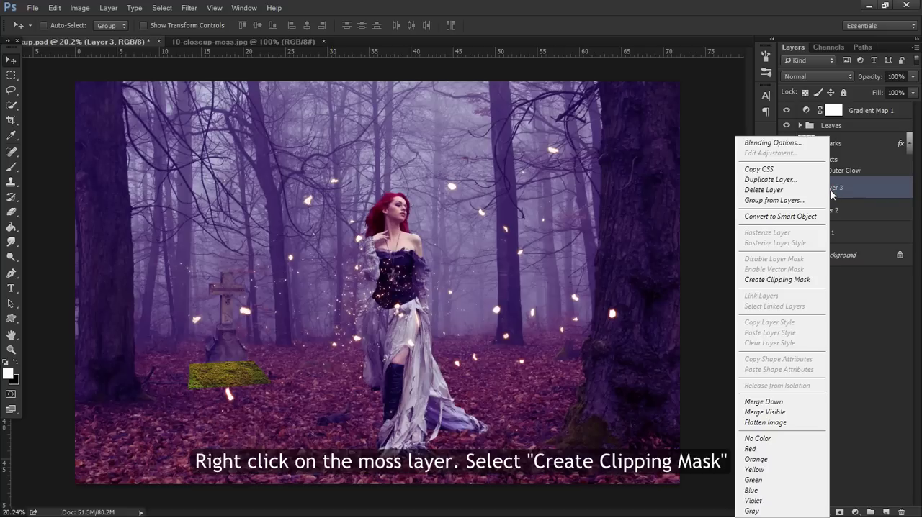
click(799, 280)
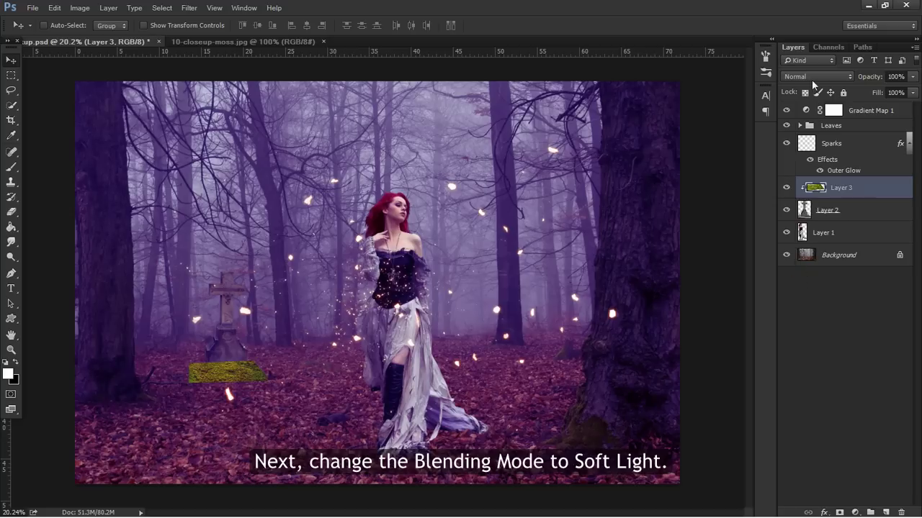
click(813, 77)
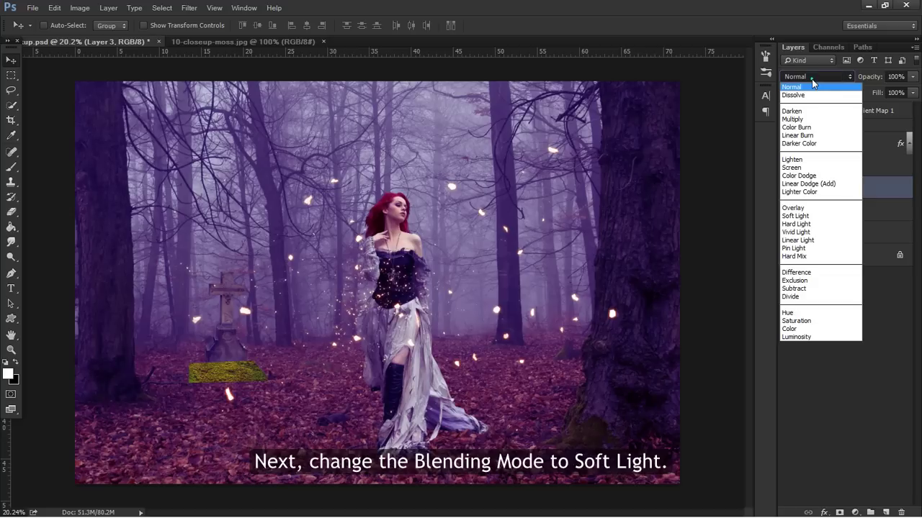
click(803, 218)
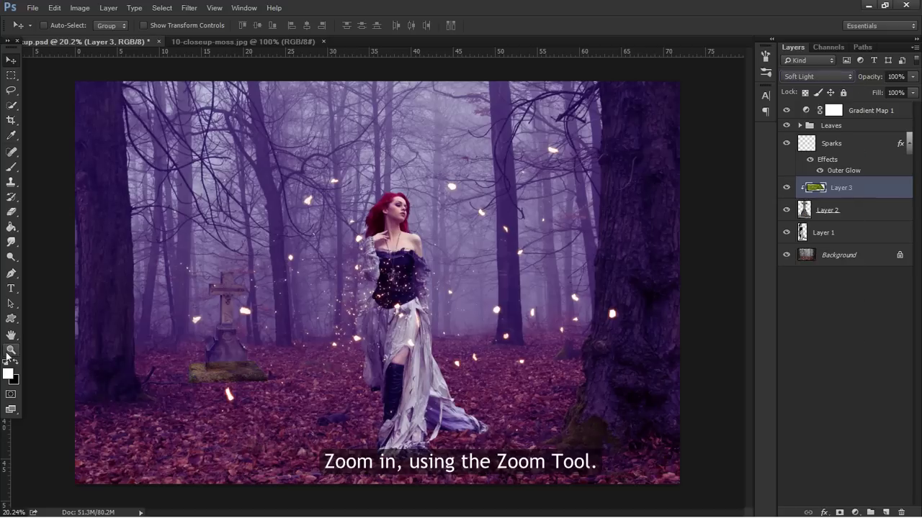
- Add a layer mask and paint out the moss's top edge with a small soft round brush
click(11, 350)
drag(249, 377, 302, 380)
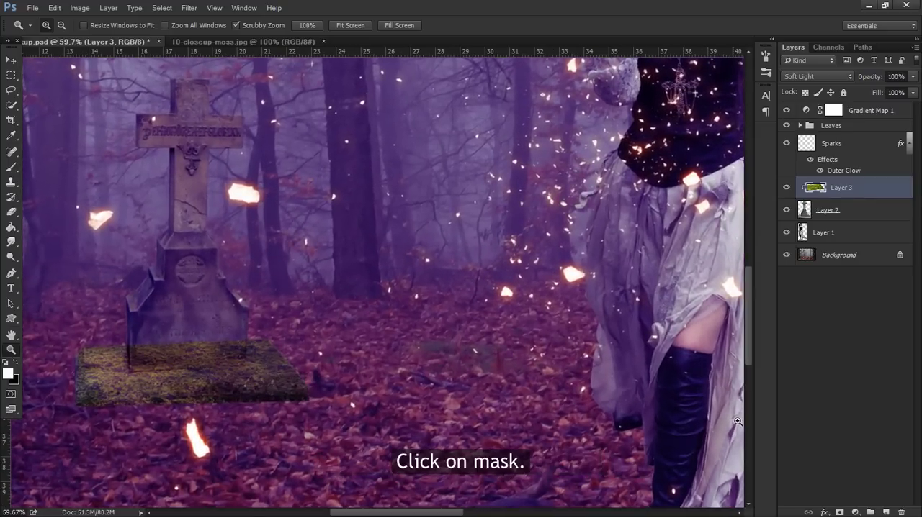
click(840, 512)
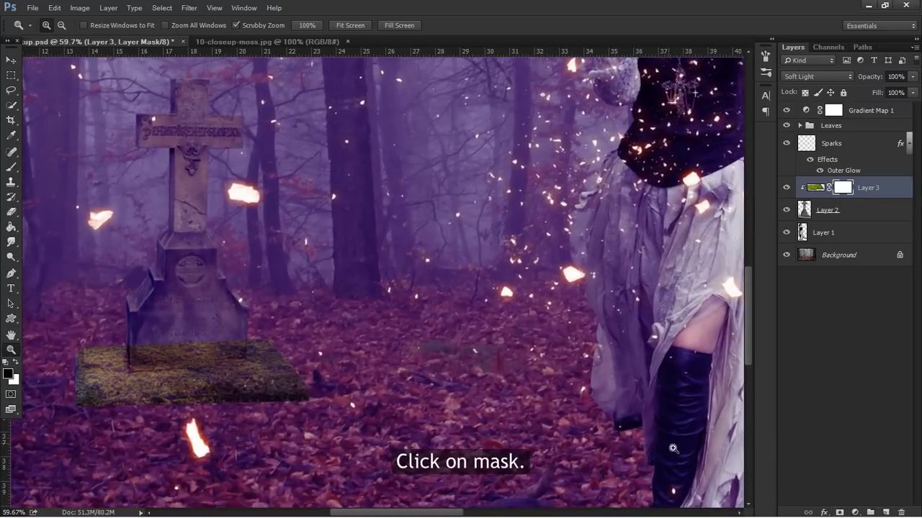
click(11, 166)
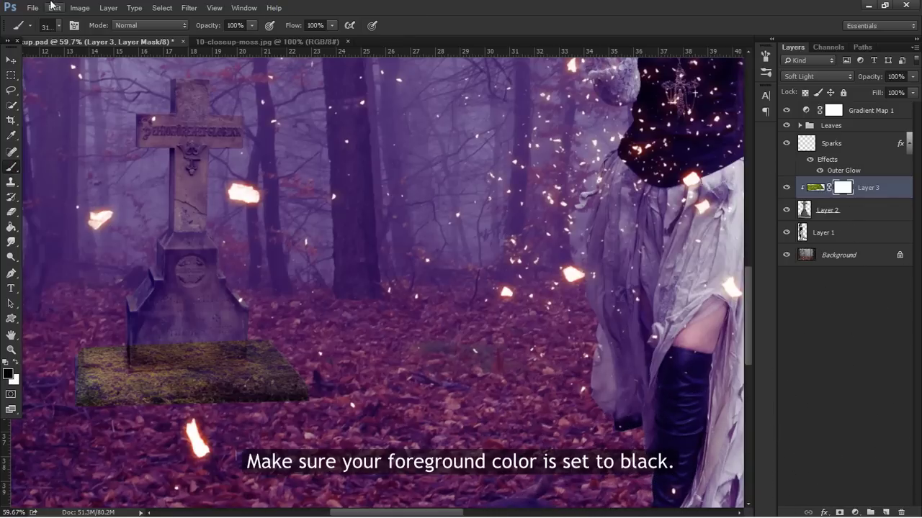
click(59, 26)
drag(263, 315, 272, 172)
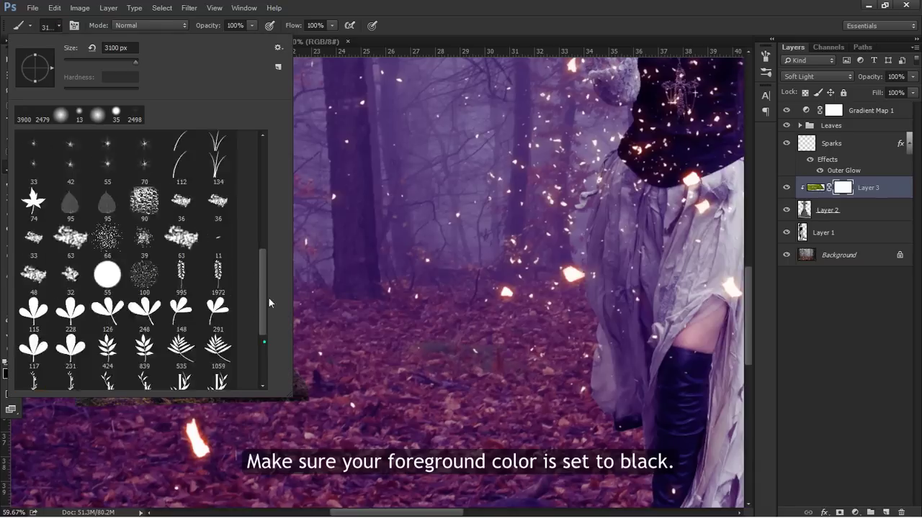
double_click(42, 156)
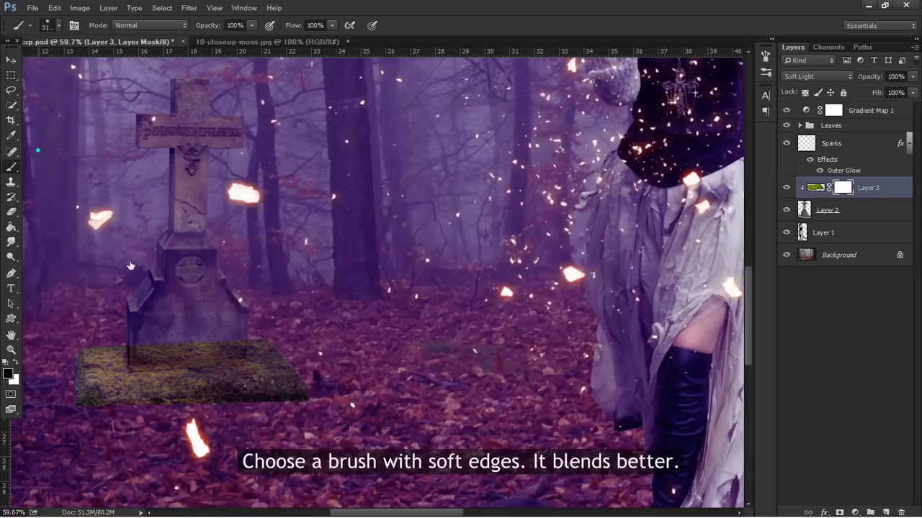
key(bracketleft)
key(bracketleft)
key(bracketleft)
key(bracketleft)
key(bracketleft)
key(bracketleft)
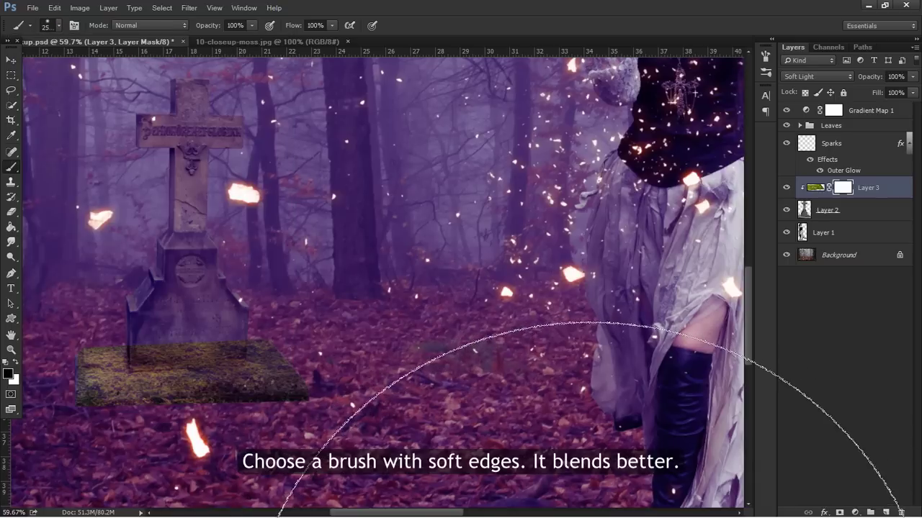
key(bracketleft)
key(bracketleft)
key(bracketleft)
key(bracketleft)
key(bracketleft)
key(bracketleft)
key(bracketleft)
key(bracketleft)
key(bracketleft)
key(bracketleft)
key(bracketleft)
key(bracketleft)
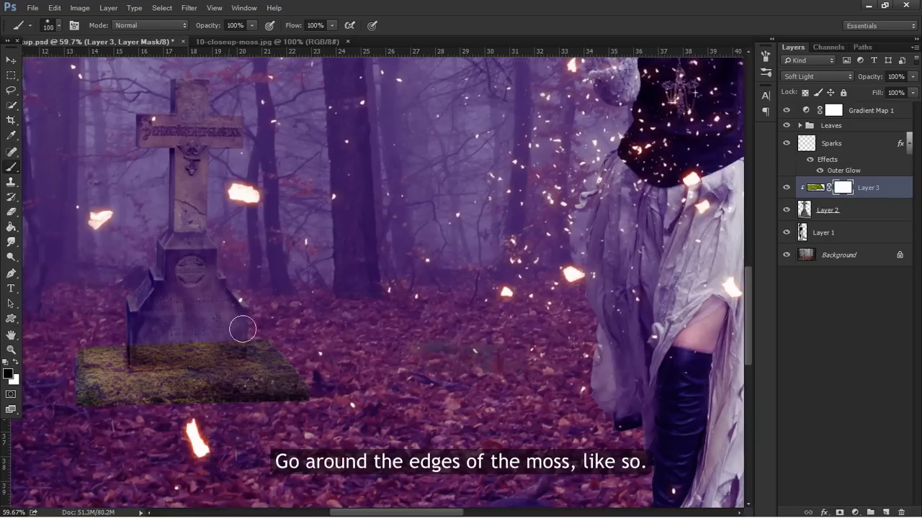
mouse_move(156, 349)
mouse_down()
mouse_move(288, 350)
mouse_move(311, 400)
mouse_move(262, 412)
mouse_move(91, 414)
mouse_move(96, 358)
mouse_move(171, 355)
mouse_up()
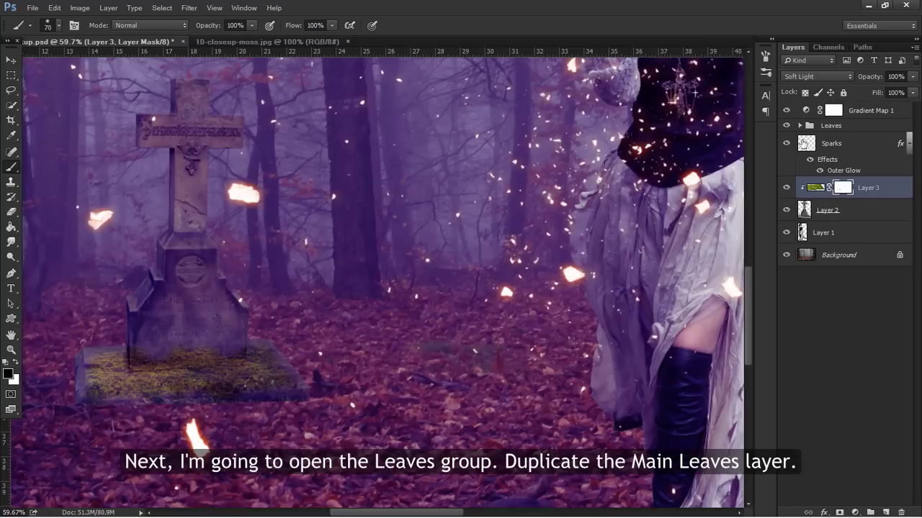
- Duplicate the Main leaves layer and move the copy below the gravestone's left corner
click(800, 126)
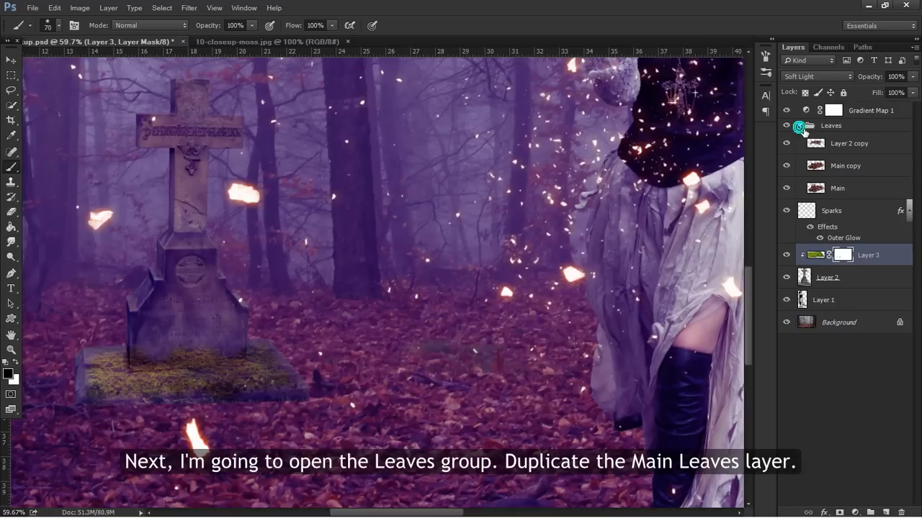
click(850, 190)
drag(847, 191, 886, 513)
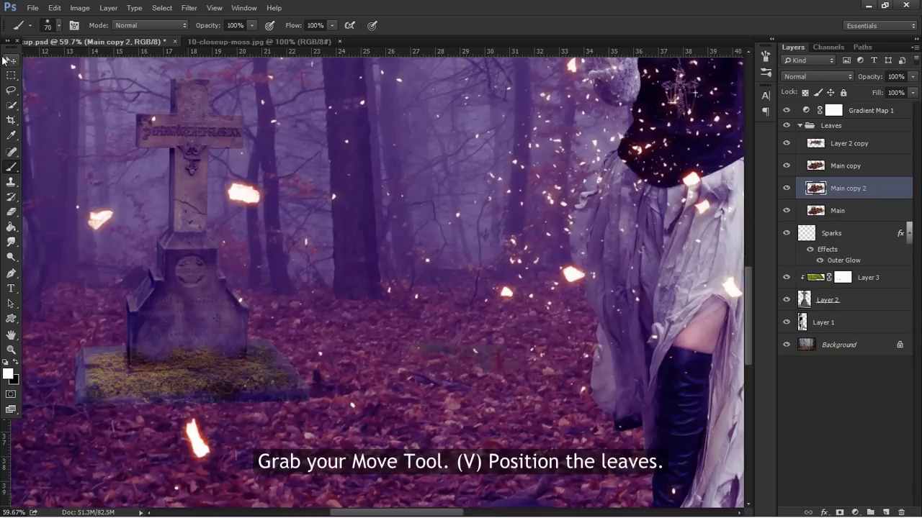
click(11, 60)
drag(579, 444, 117, 245)
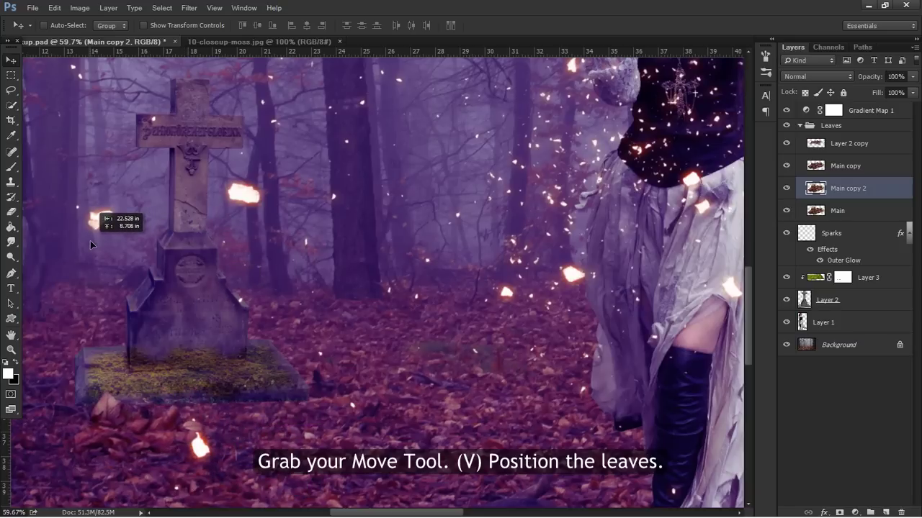
drag(117, 246, 98, 253)
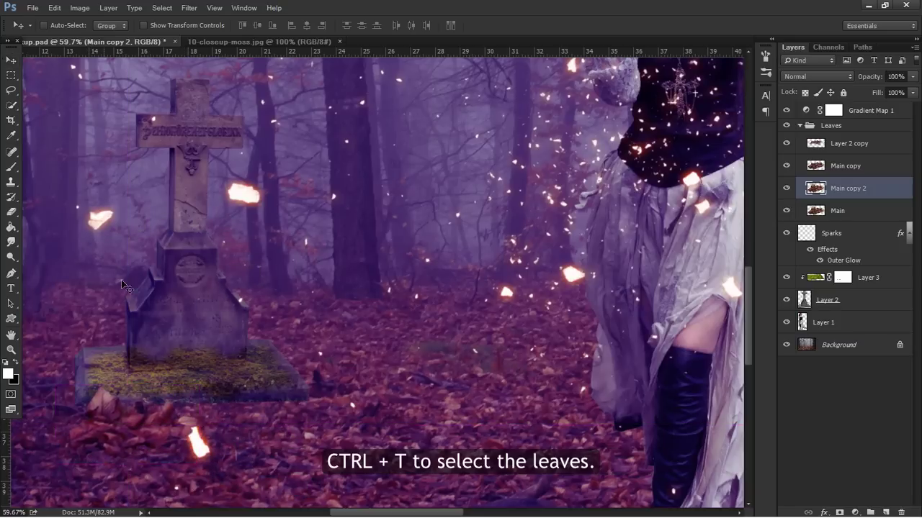
- Shrink and tilt the leaf copy at 80% opacity, and duplicate Main once more
key(ctrl+t)
mouse_move(58, 388)
mouse_down()
mouse_move(84, 415)
mouse_move(119, 425)
mouse_move(109, 418)
mouse_up()
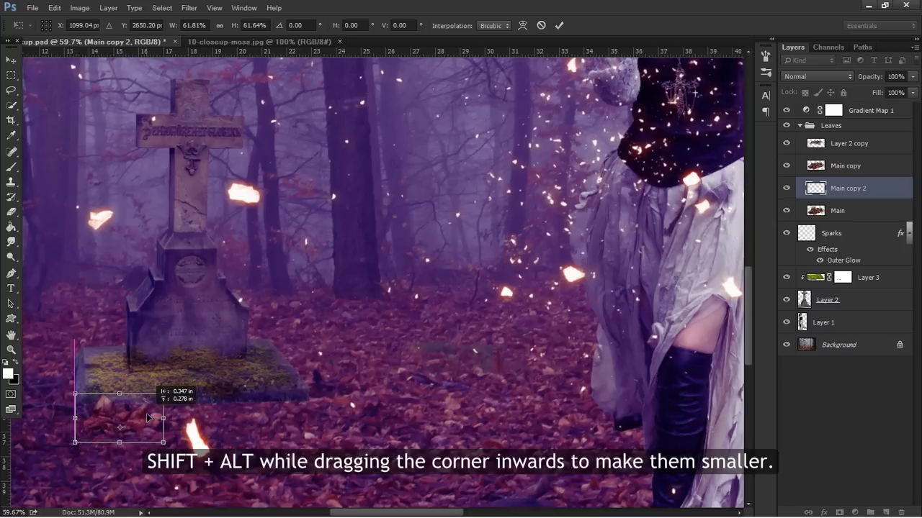
drag(212, 431, 212, 414)
key(Return)
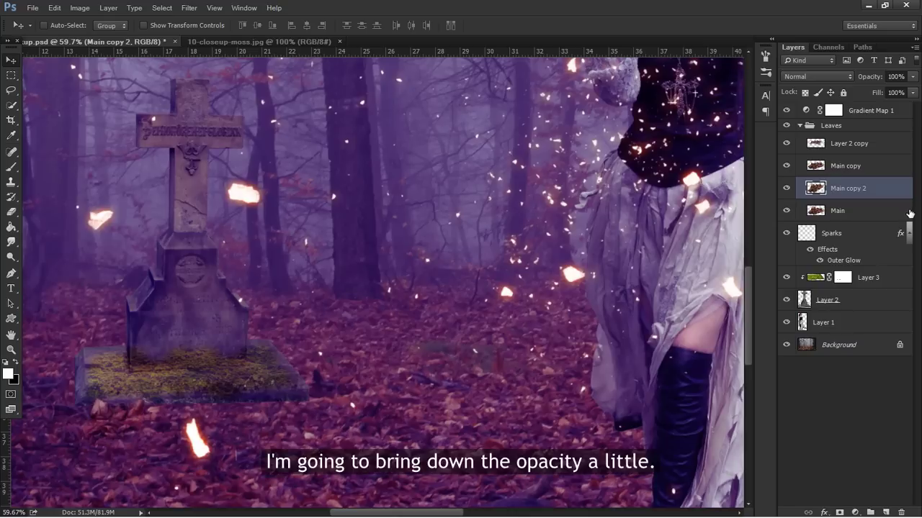
drag(912, 76, 903, 94)
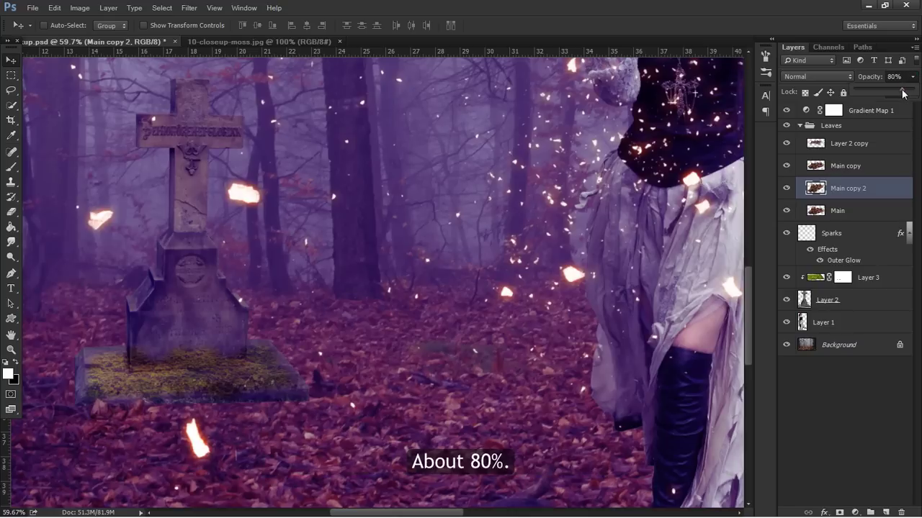
mouse_move(874, 210)
mouse_down()
mouse_move(902, 496)
mouse_move(886, 512)
mouse_up()
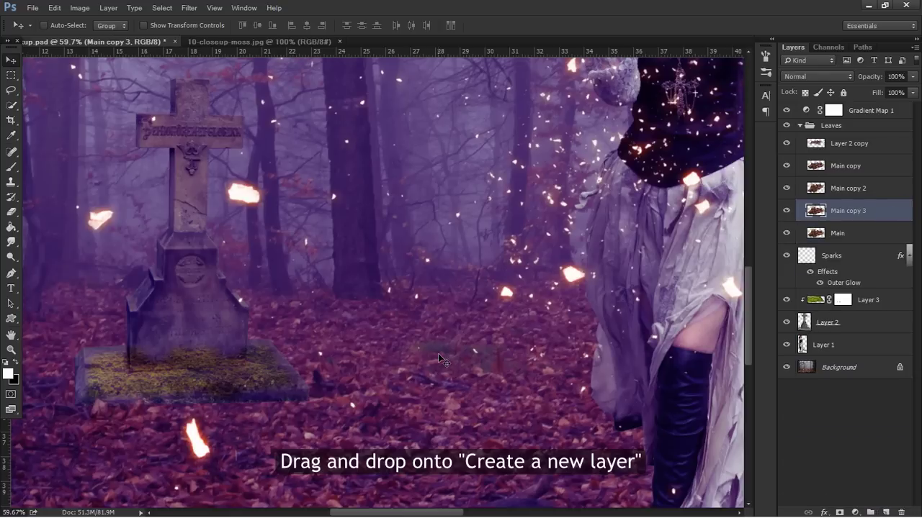
- Place Main copy 3 beside the tombstone base, tilted, scaled to about 59%, at 83% opacity
drag(441, 359, 245, 213)
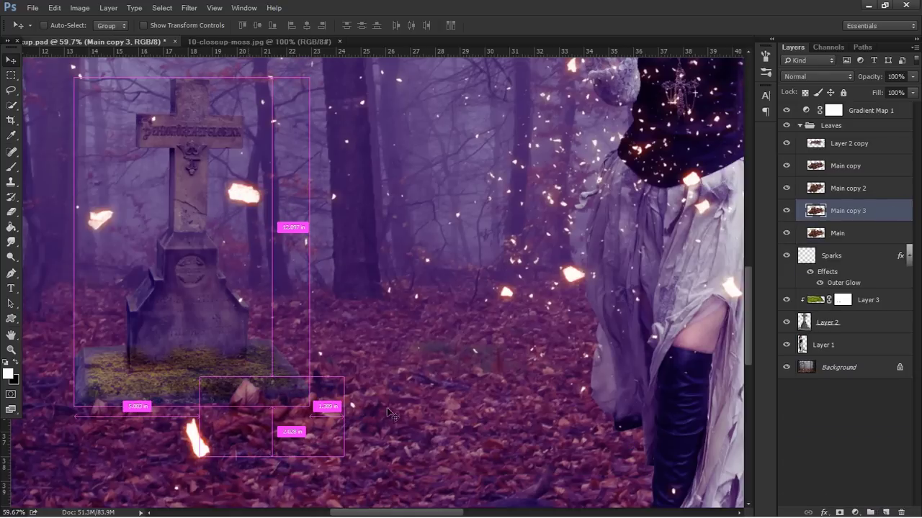
key(ctrl+t)
mouse_move(386, 413)
mouse_down()
mouse_move(389, 339)
mouse_move(385, 347)
mouse_up()
drag(301, 412, 288, 416)
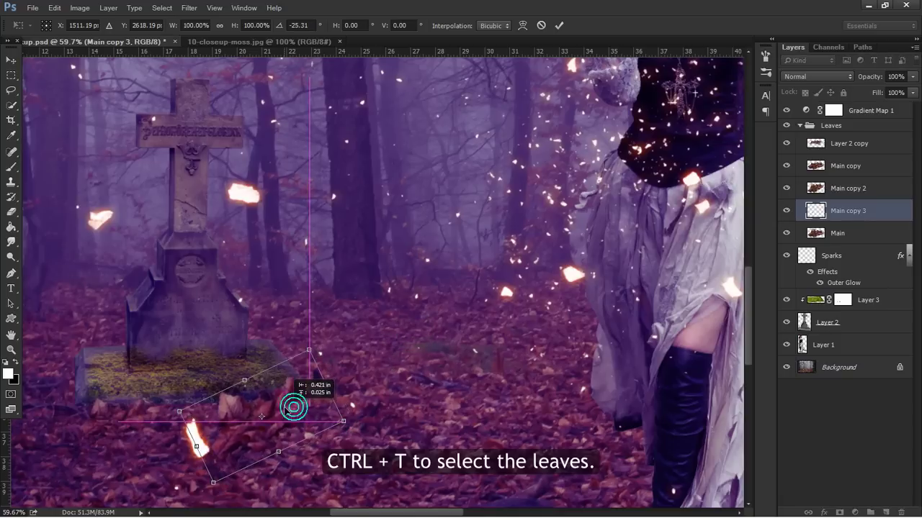
mouse_move(308, 353)
mouse_down()
mouse_move(289, 381)
mouse_move(292, 392)
mouse_up()
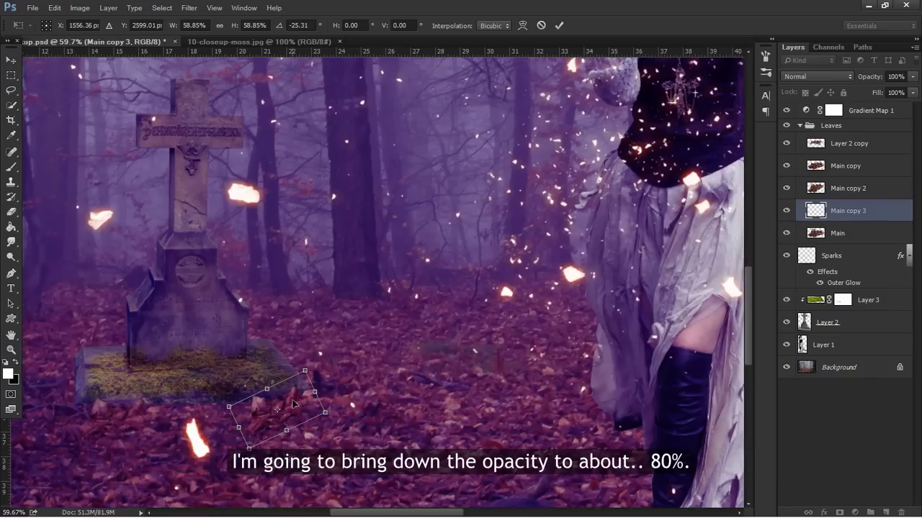
key(Return)
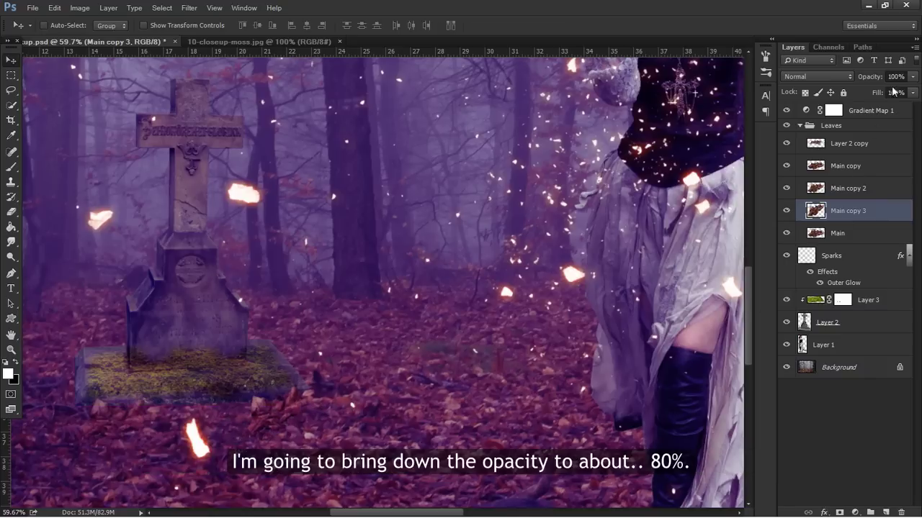
click(911, 77)
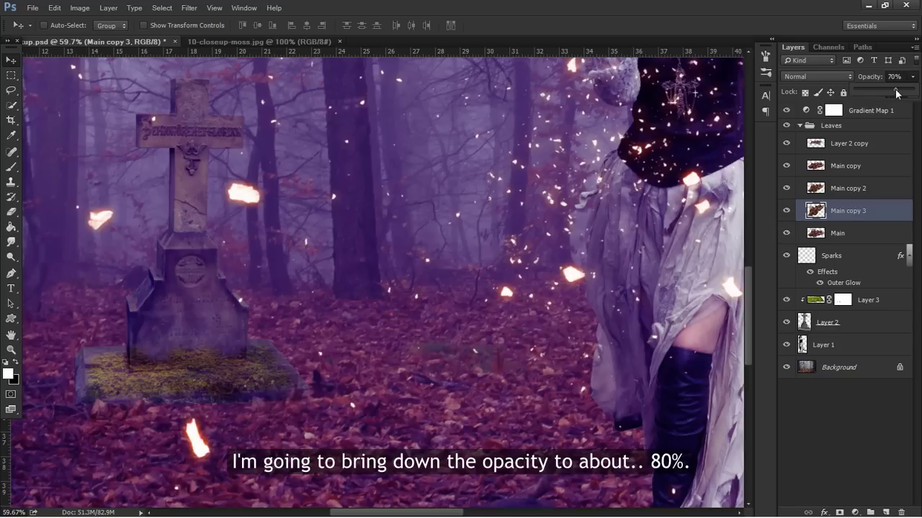
drag(884, 90, 902, 92)
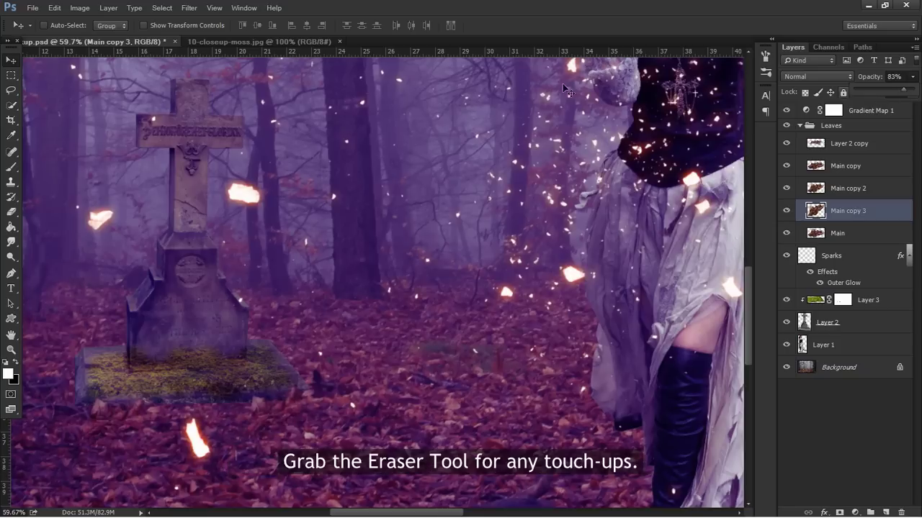
click(11, 211)
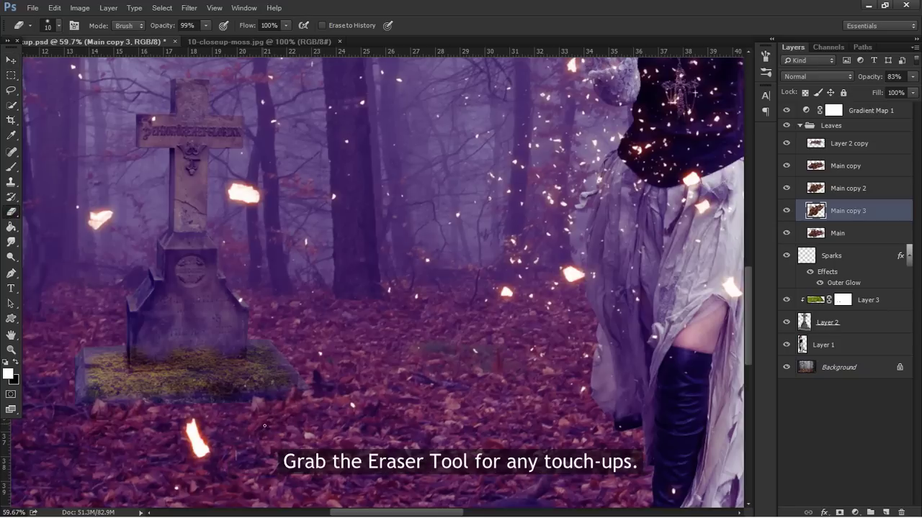
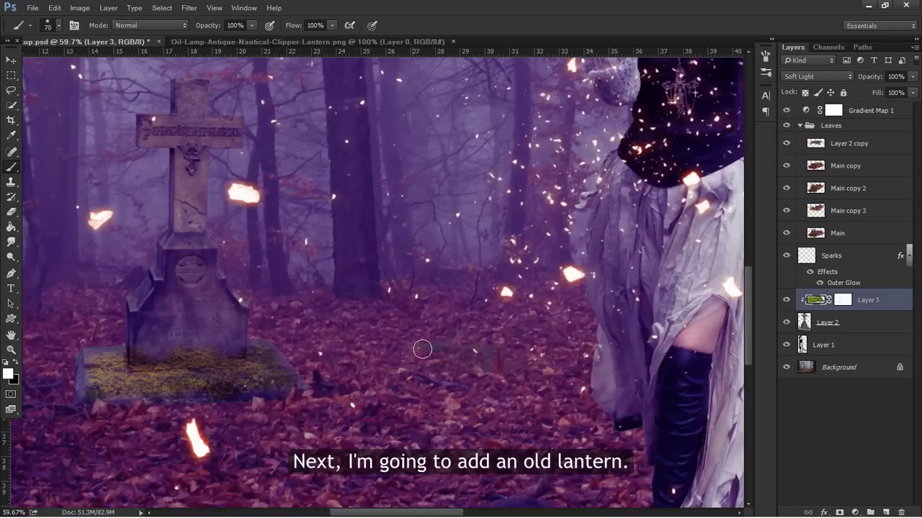
- Place the old lantern as Layer 4 at the lower-left of the tombstone's mossy base
click(335, 42)
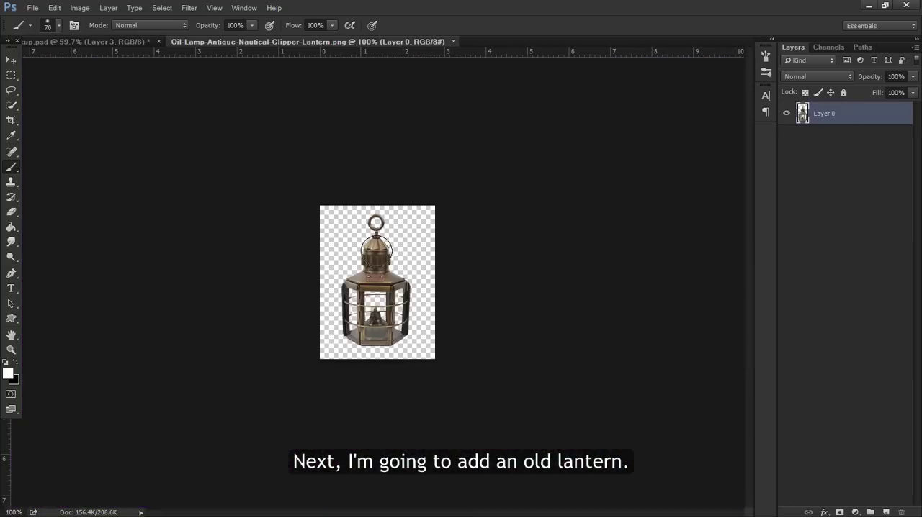
key(v)
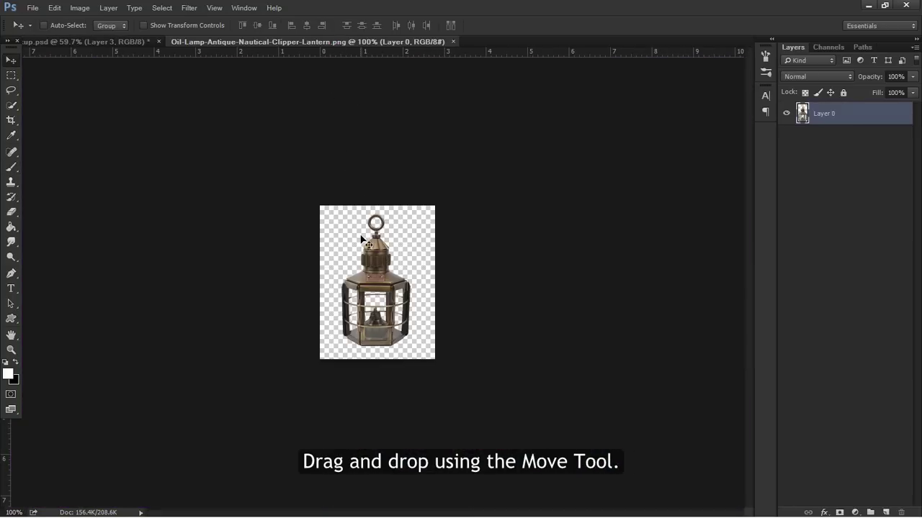
drag(384, 288, 124, 62)
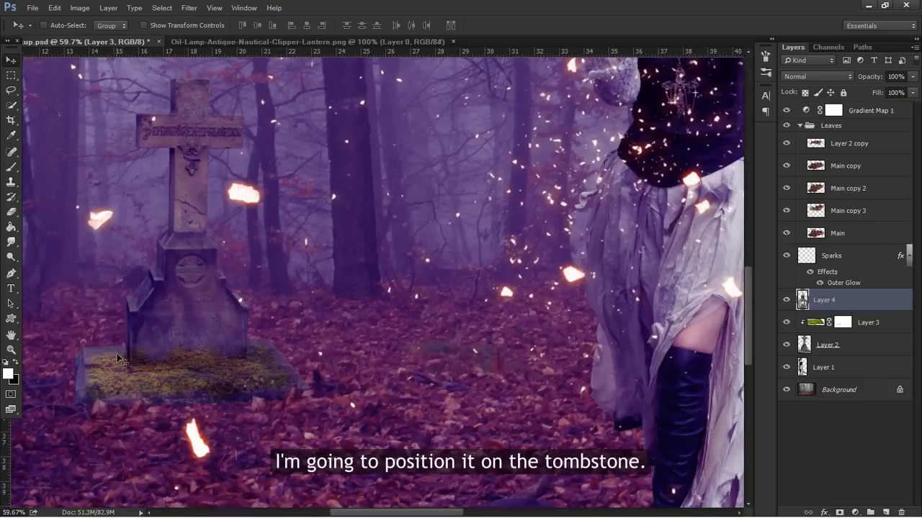
drag(125, 62, 123, 354)
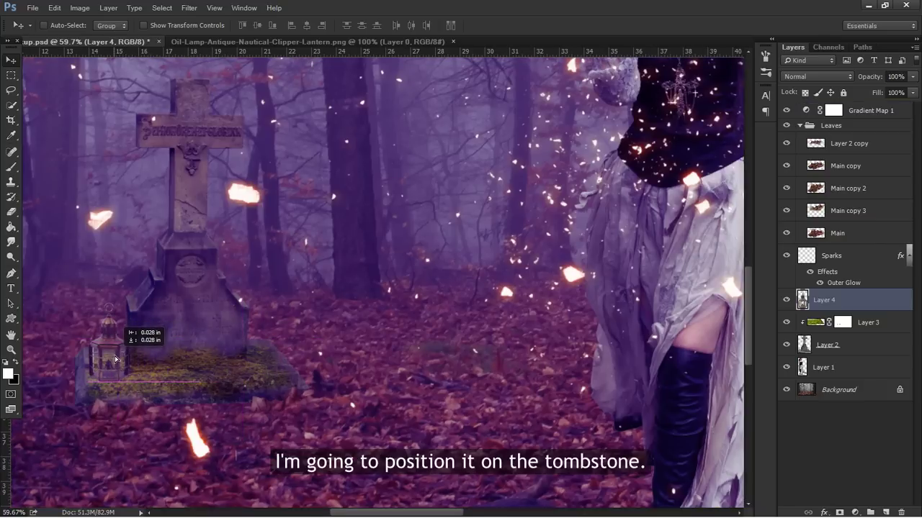
drag(123, 353, 115, 356)
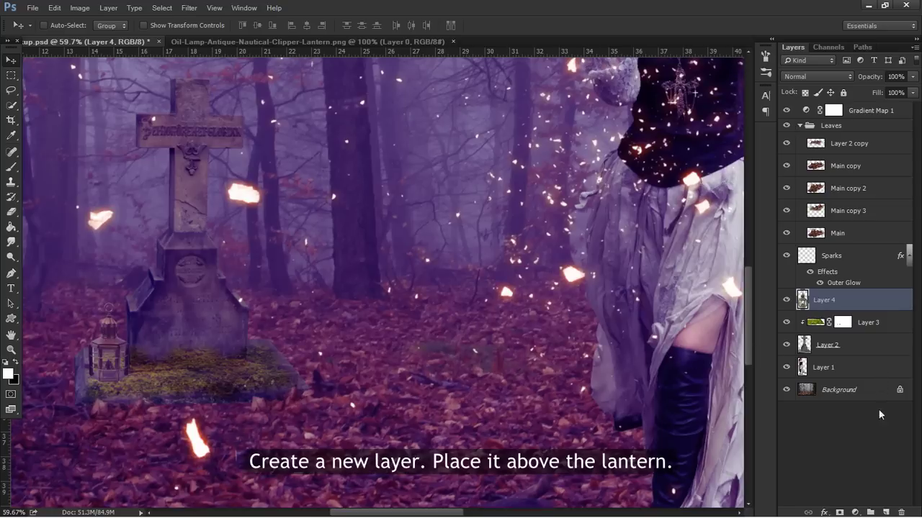
- Add empty Layer 5 above the lantern and set the foreground colour to orange ffae00
click(889, 513)
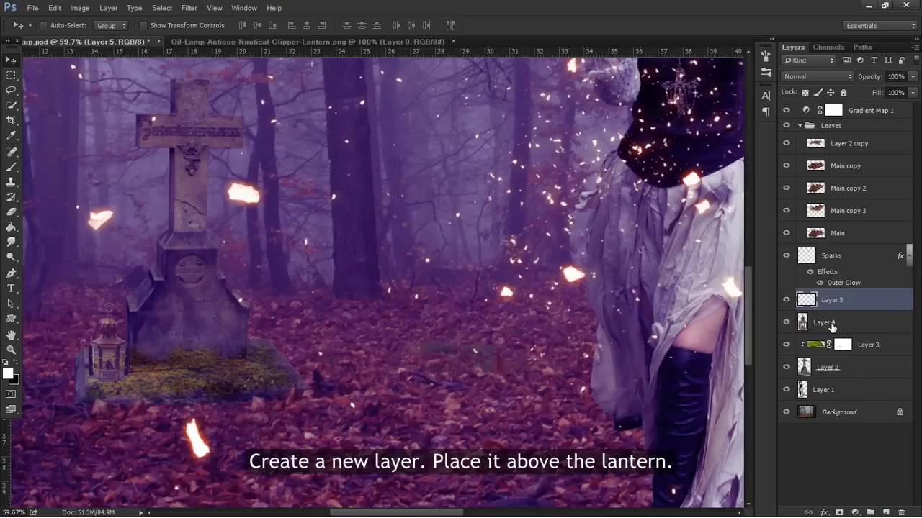
click(7, 373)
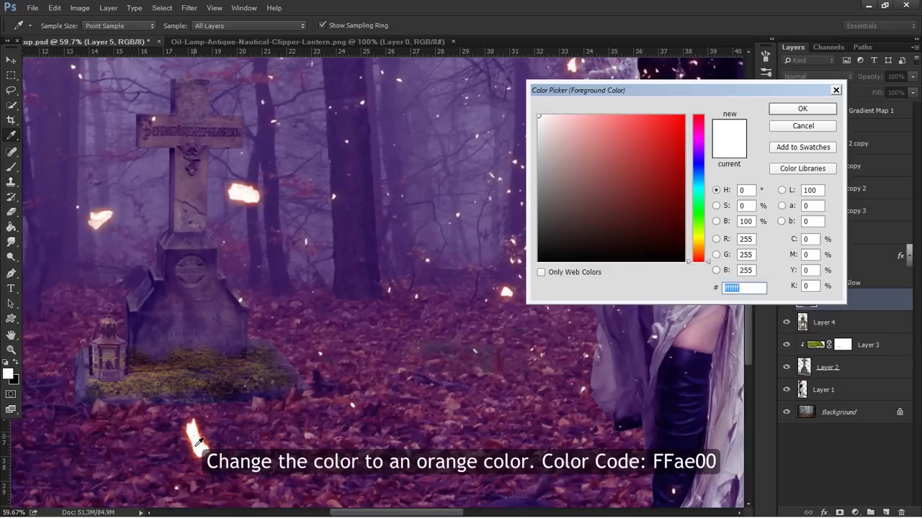
drag(698, 232, 702, 249)
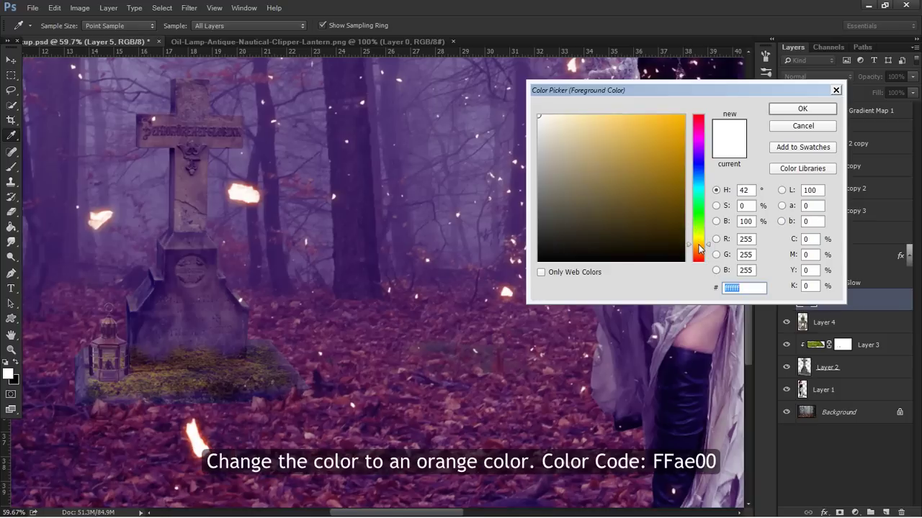
text(ffae00)
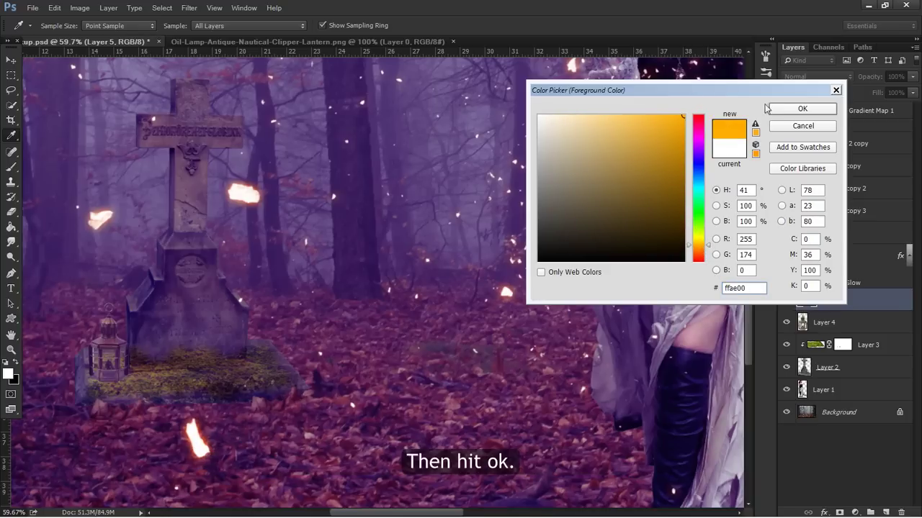
click(802, 108)
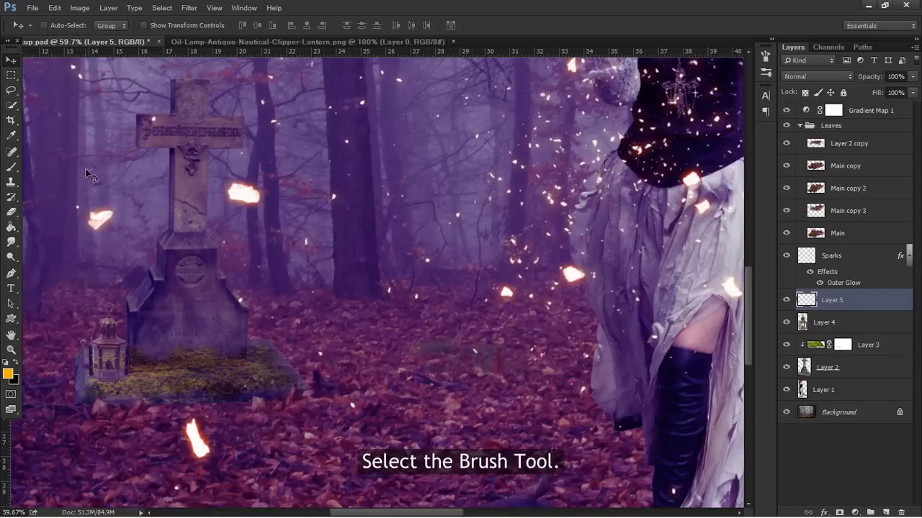
- Paint an orange glow over the lantern with a 200 px soft round brush, blended as Screen
key(b)
click(59, 25)
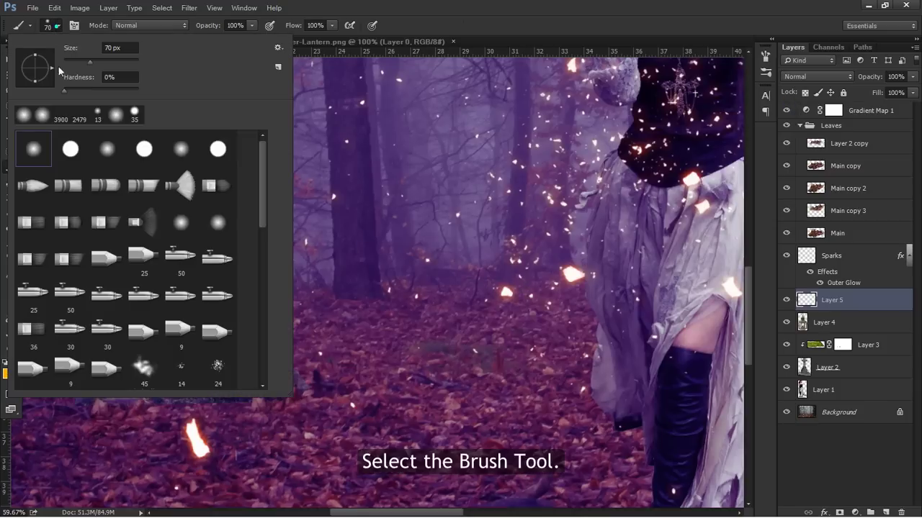
double_click(41, 148)
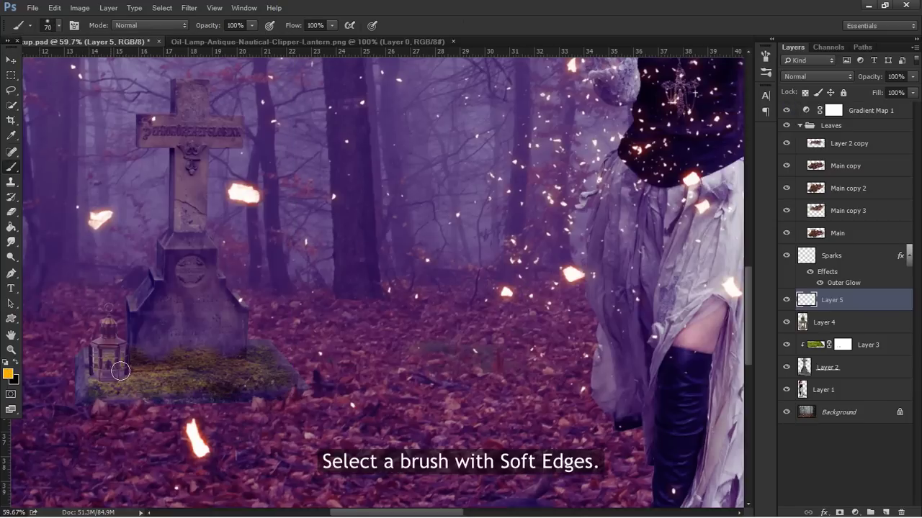
key(bracketright)
key(bracketright)
key(bracketright)
key(bracketright)
key(bracketright)
key(bracketright)
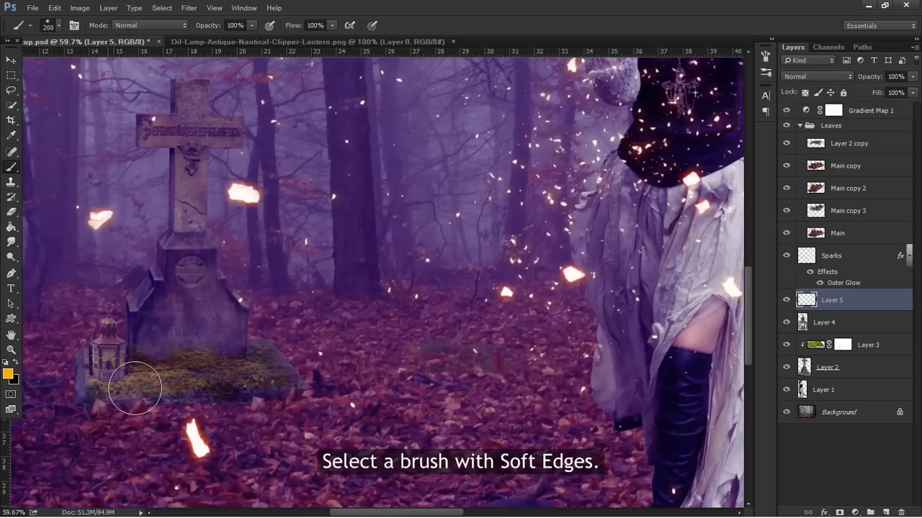
key(bracketright)
click(107, 352)
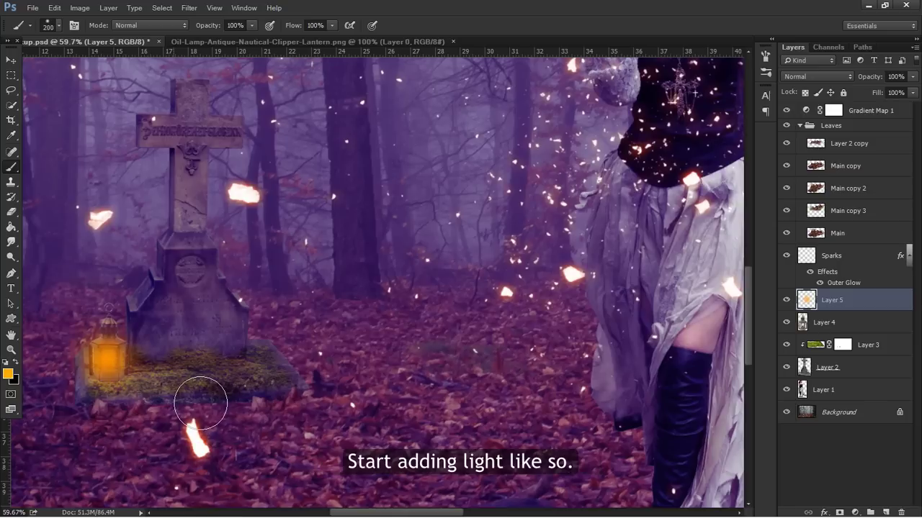
click(826, 79)
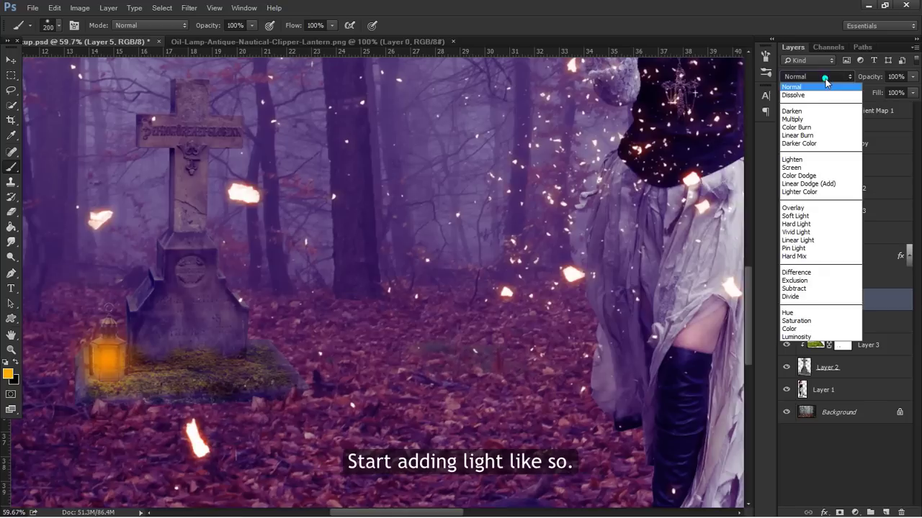
click(795, 167)
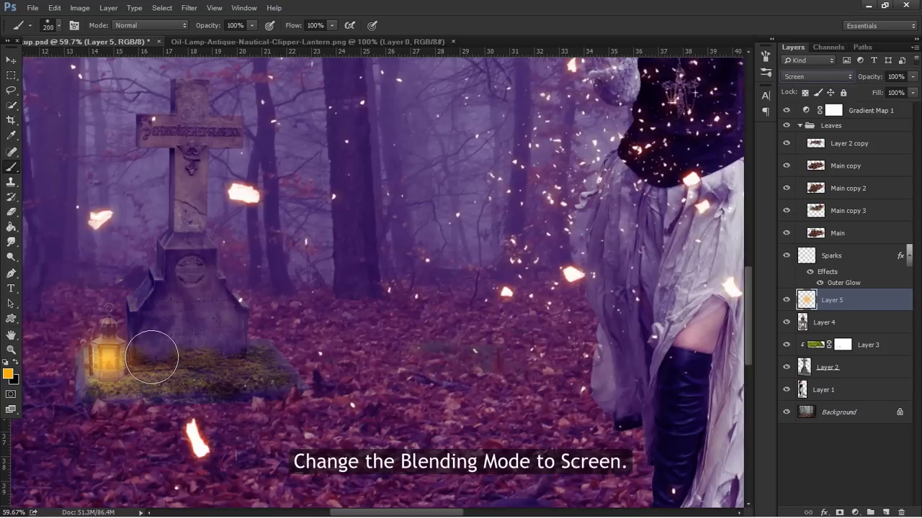
- Undo the extra glow strokes and lower the glow layer's opacity to about 80%
mouse_move(154, 353)
mouse_down()
mouse_move(122, 324)
mouse_move(140, 288)
mouse_up()
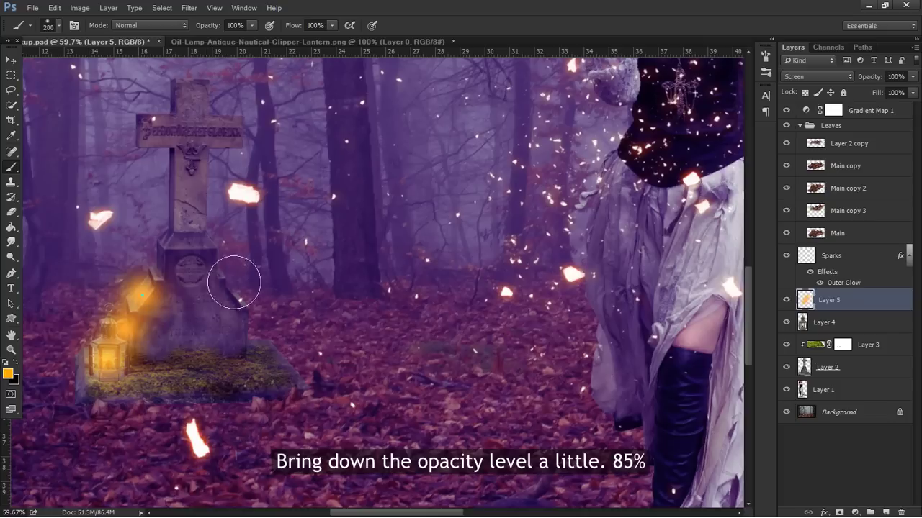
key(ctrl+alt+z)
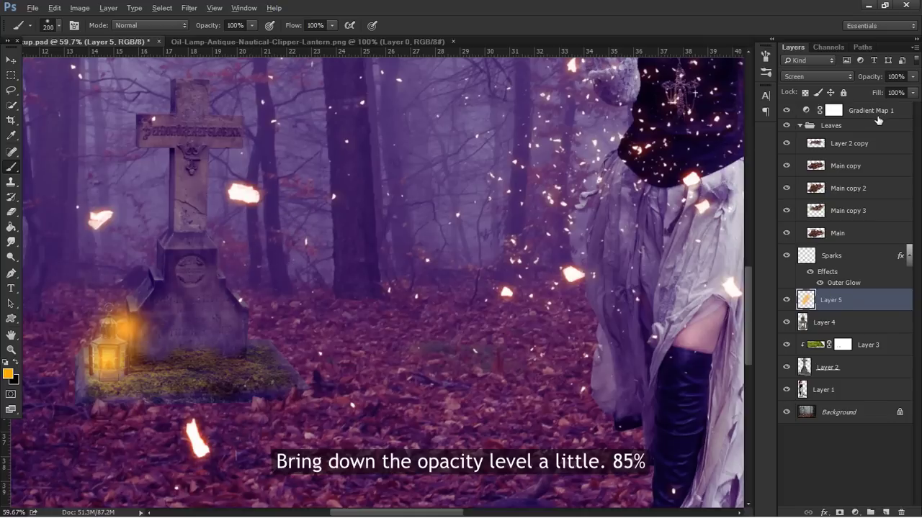
key(ctrl+alt+z)
click(912, 76)
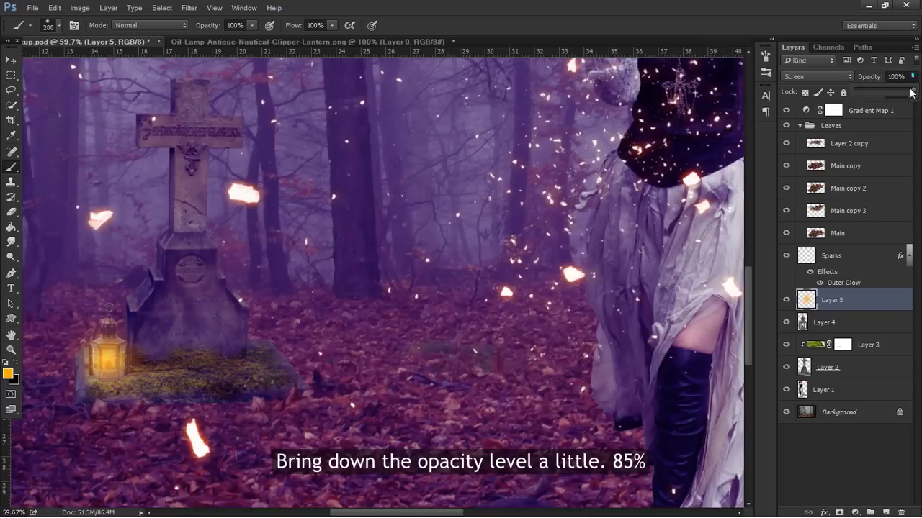
drag(905, 95, 907, 96)
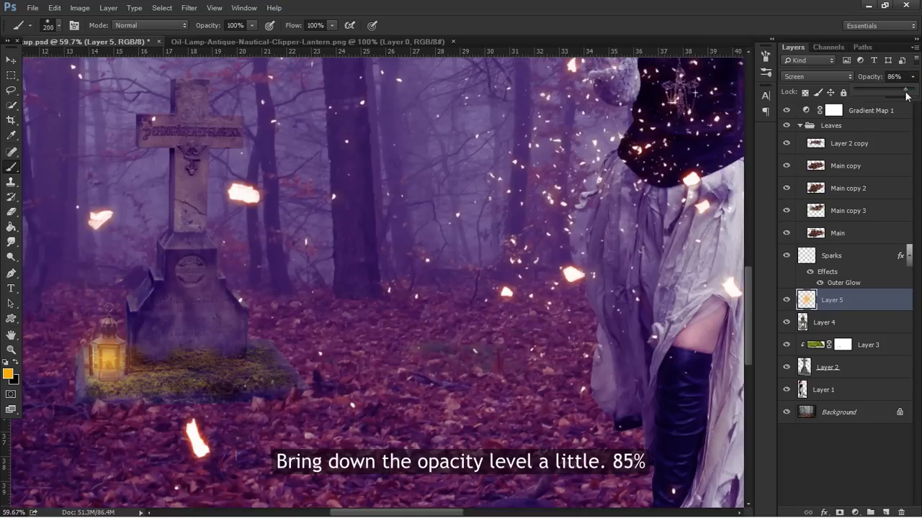
- Set the brush to 26% opacity to softly light the tombstone base, then view the whole composite
click(252, 25)
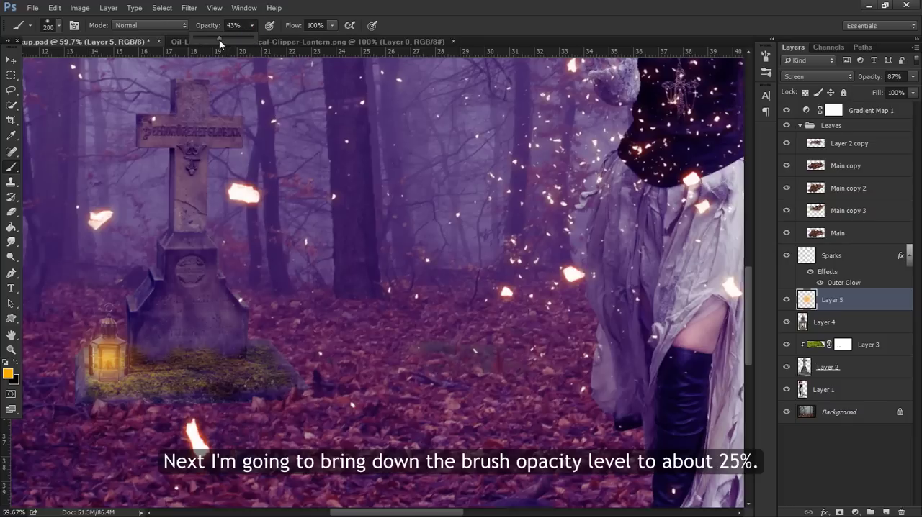
mouse_move(165, 360)
mouse_down()
mouse_move(180, 312)
mouse_move(204, 401)
mouse_move(181, 365)
mouse_move(154, 422)
mouse_move(114, 389)
mouse_move(101, 353)
mouse_up()
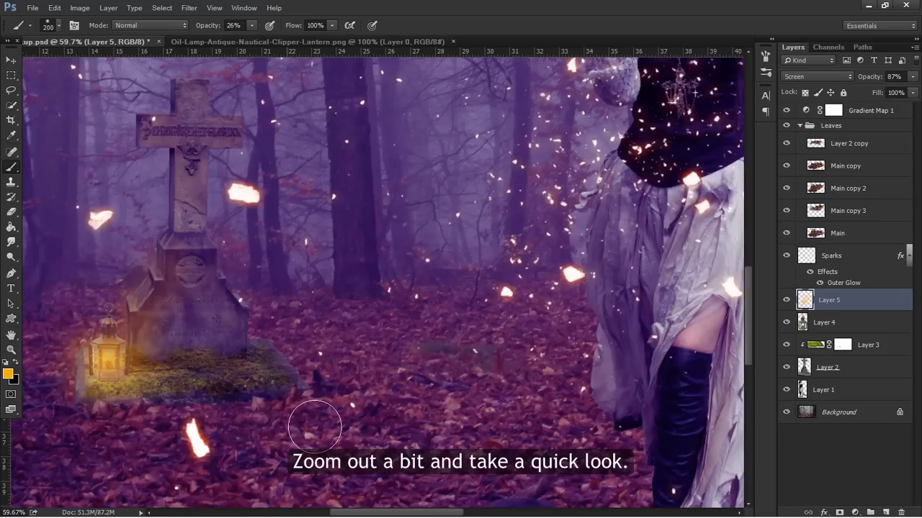
click(13, 350)
drag(434, 367, 384, 365)
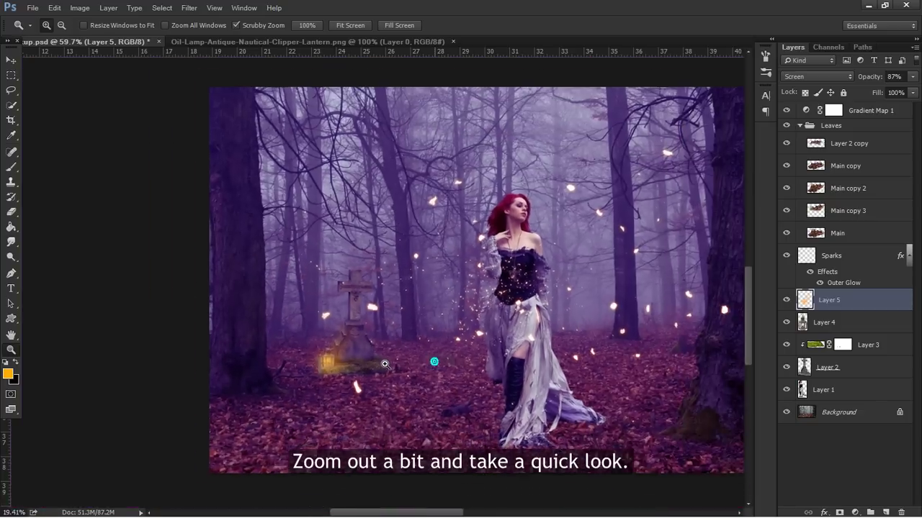
click(382, 358)
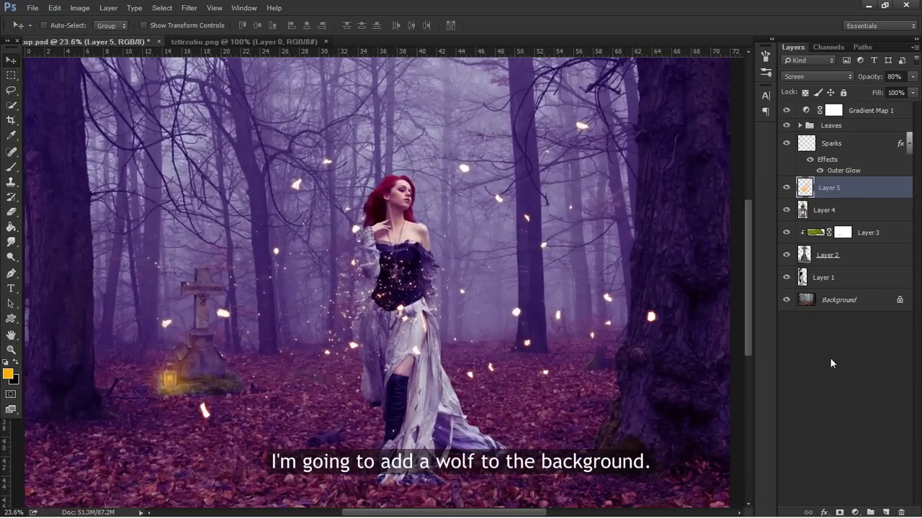
- Place the howling wolf as Layer 6 right of the woman, scaled to about 155%
click(259, 41)
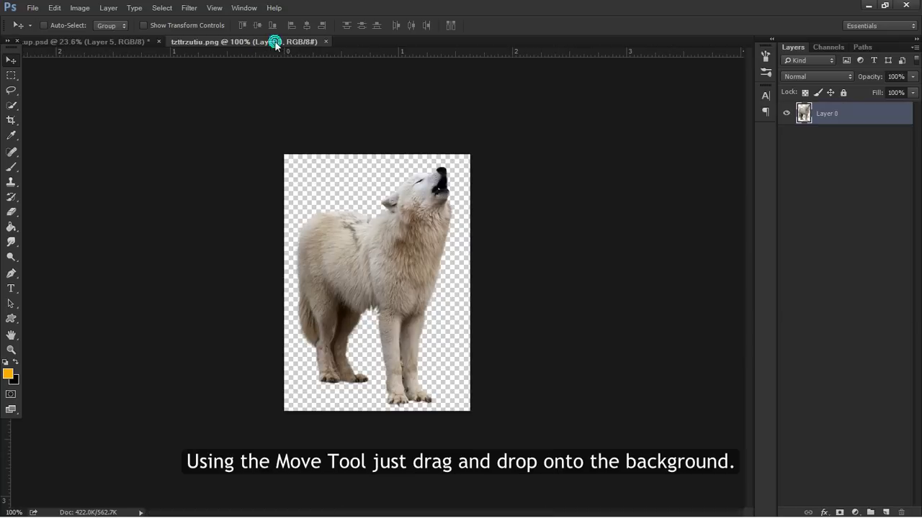
drag(383, 249, 536, 306)
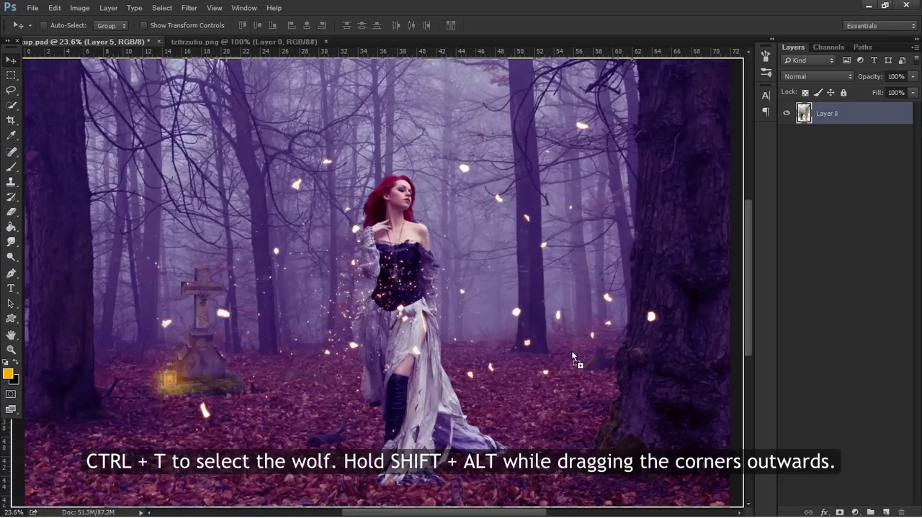
drag(536, 306, 592, 364)
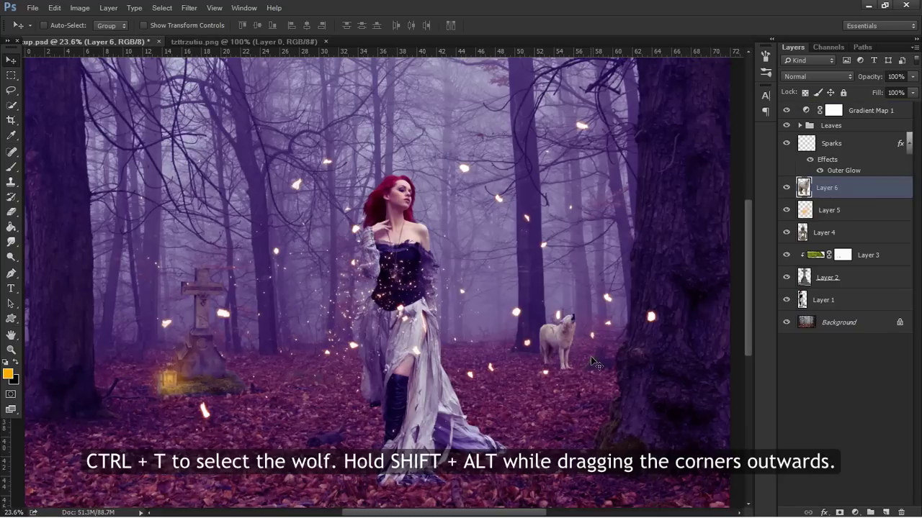
key(ctrl+t)
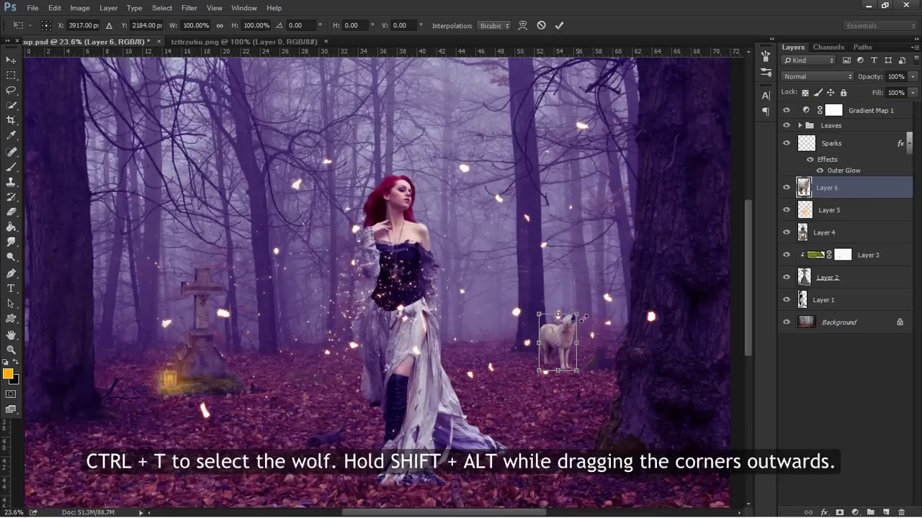
drag(583, 318, 596, 304)
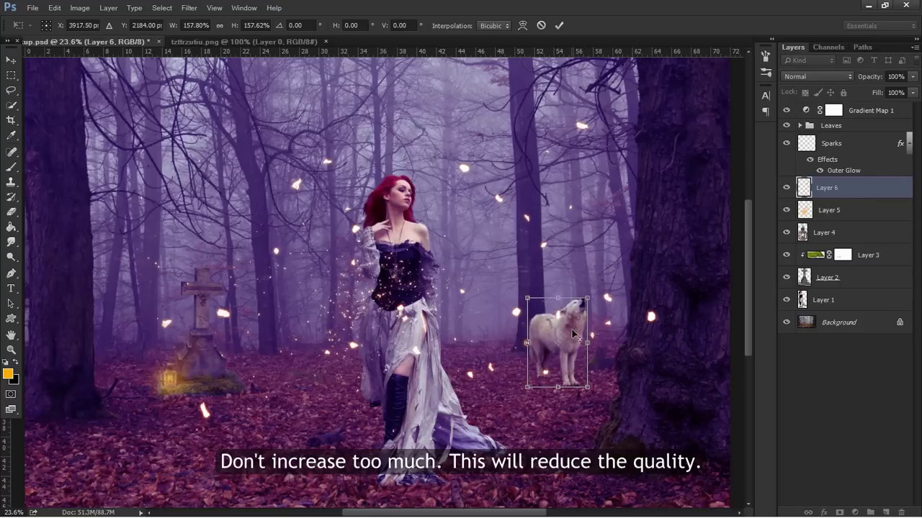
drag(573, 333, 580, 322)
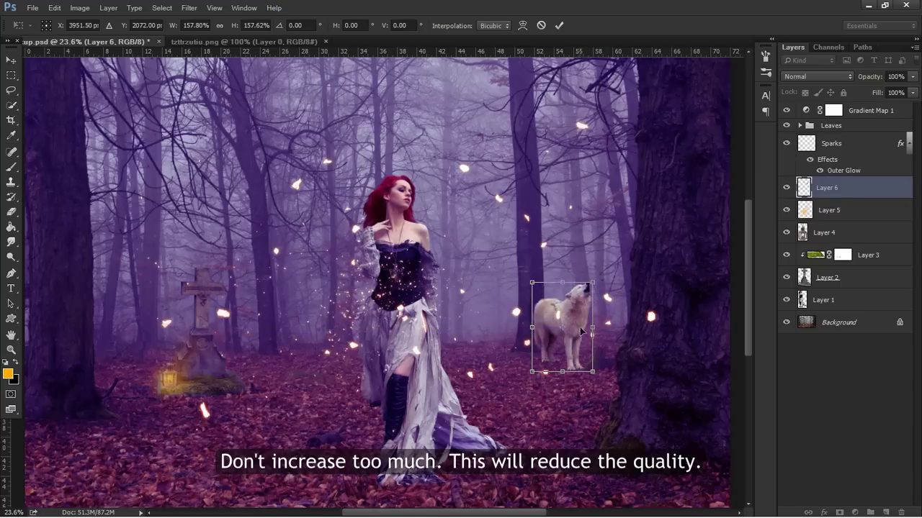
drag(592, 283, 544, 313)
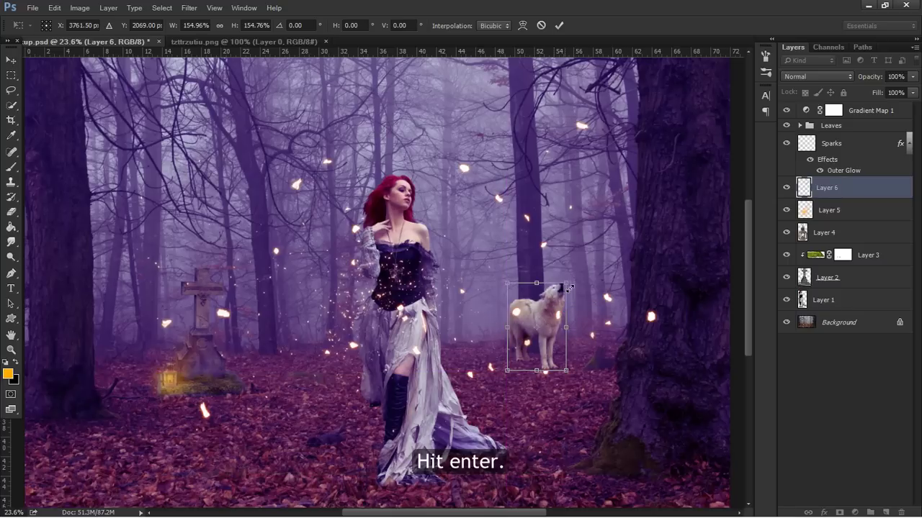
key(Return)
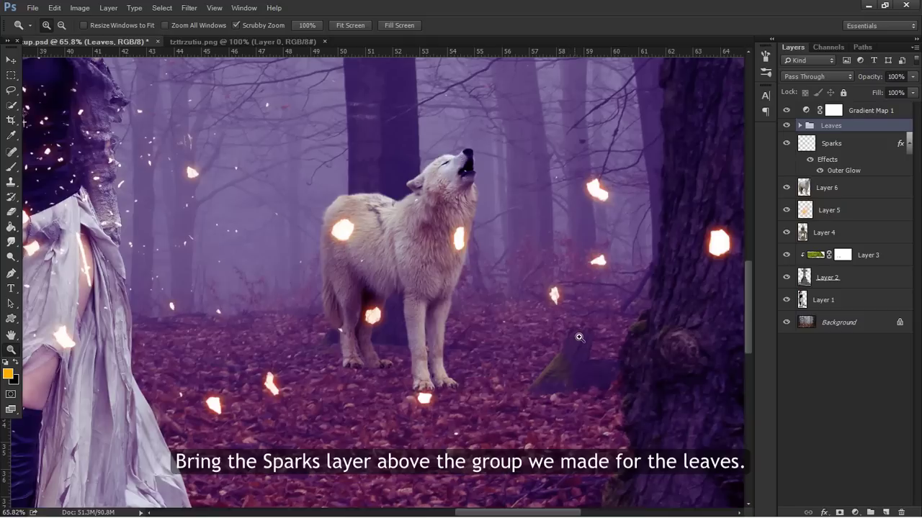
- Move Sparks above the Leaves group, expand the group and select its Main layer
drag(841, 147, 843, 124)
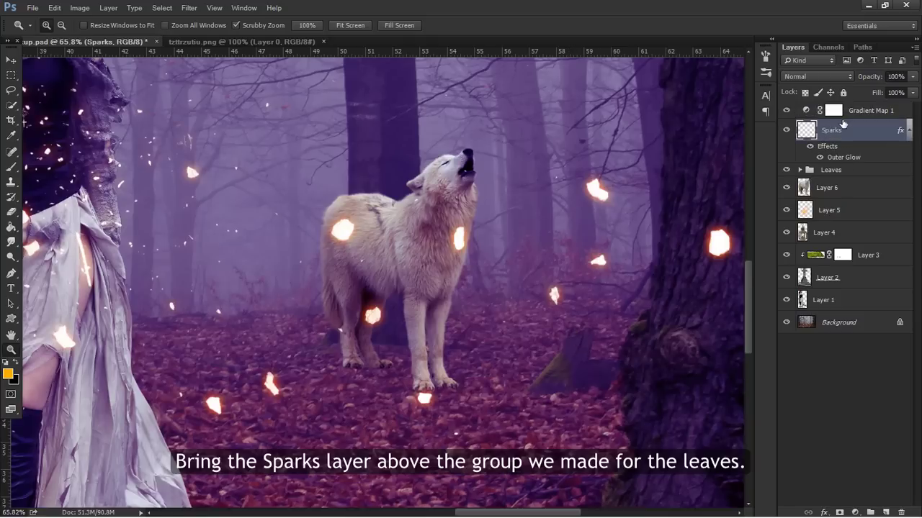
click(800, 170)
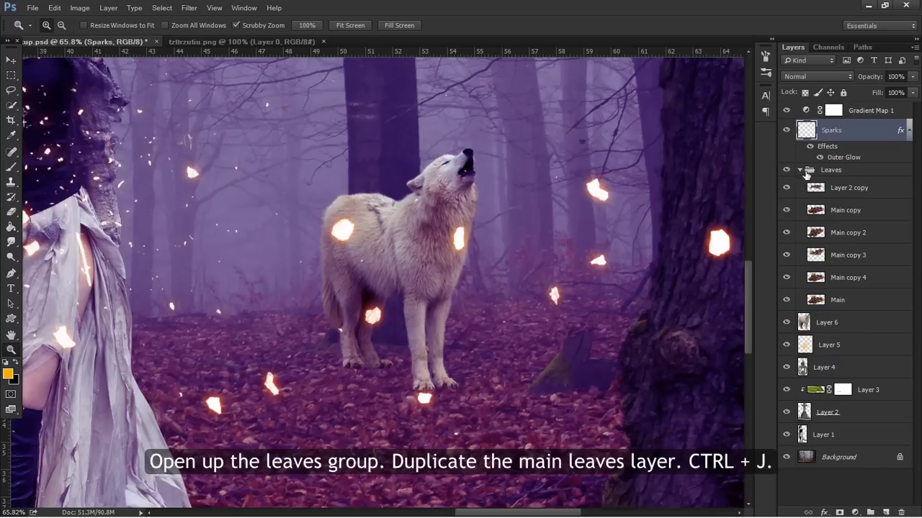
click(837, 301)
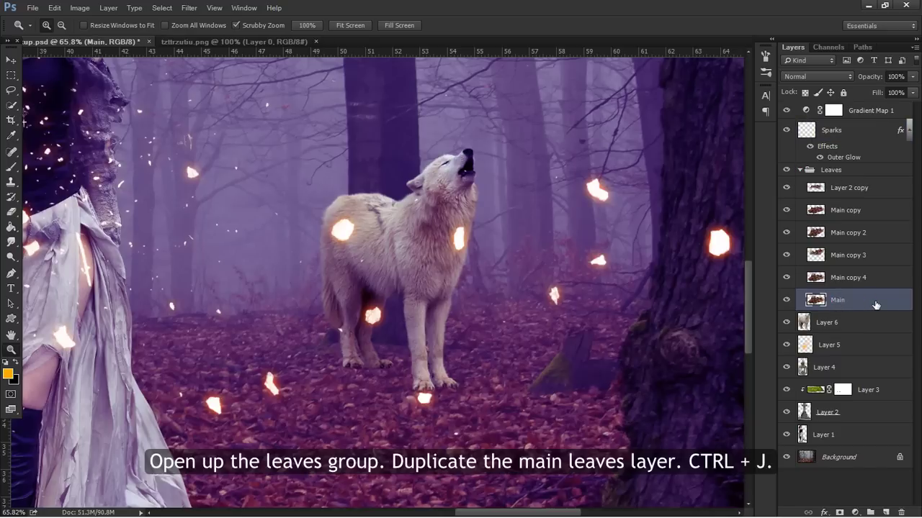
- Duplicate the Main leaves into a shrunken pile at the wolf's front paws at 79% opacity
drag(876, 305, 886, 512)
key(v)
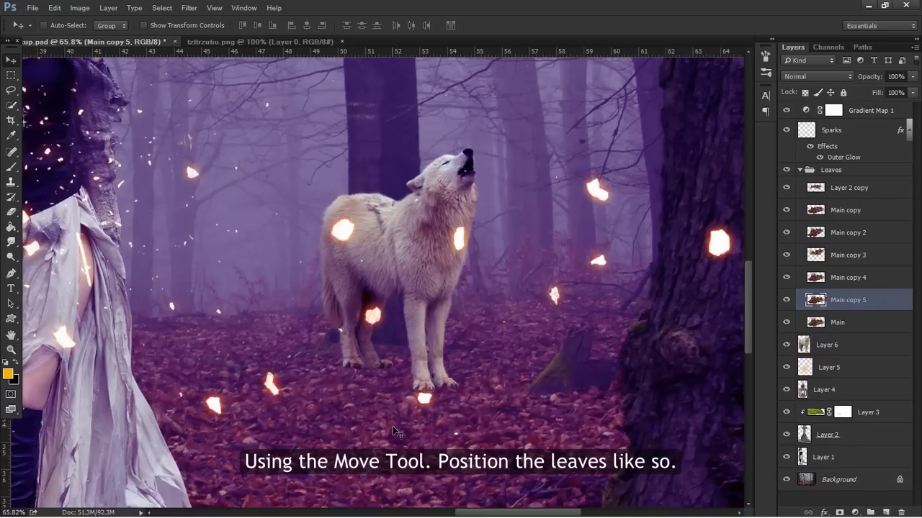
drag(386, 395, 457, 415)
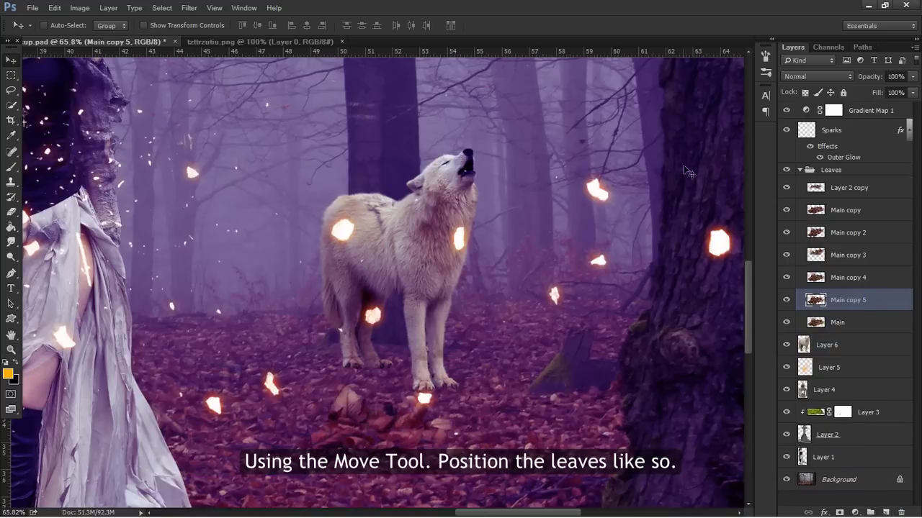
key(ctrl+t)
mouse_move(524, 370)
mouse_down()
mouse_move(476, 398)
mouse_move(434, 401)
mouse_up()
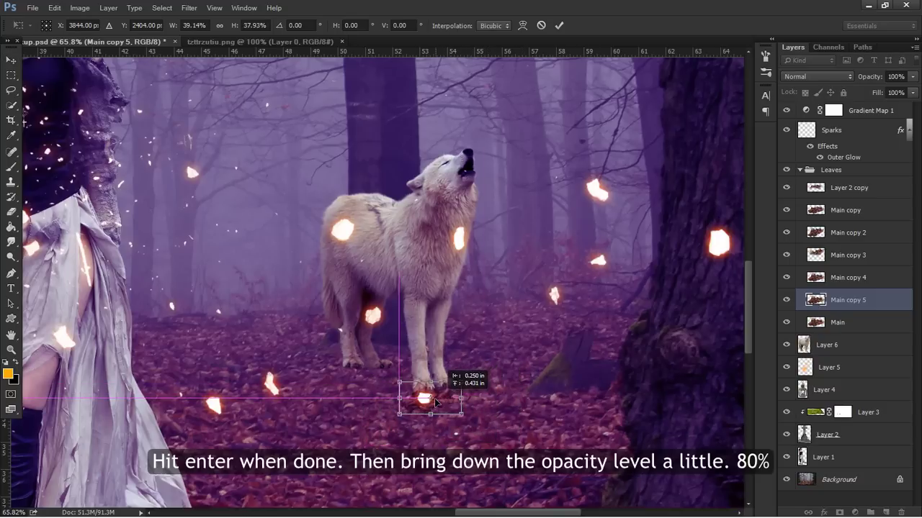
key(Return)
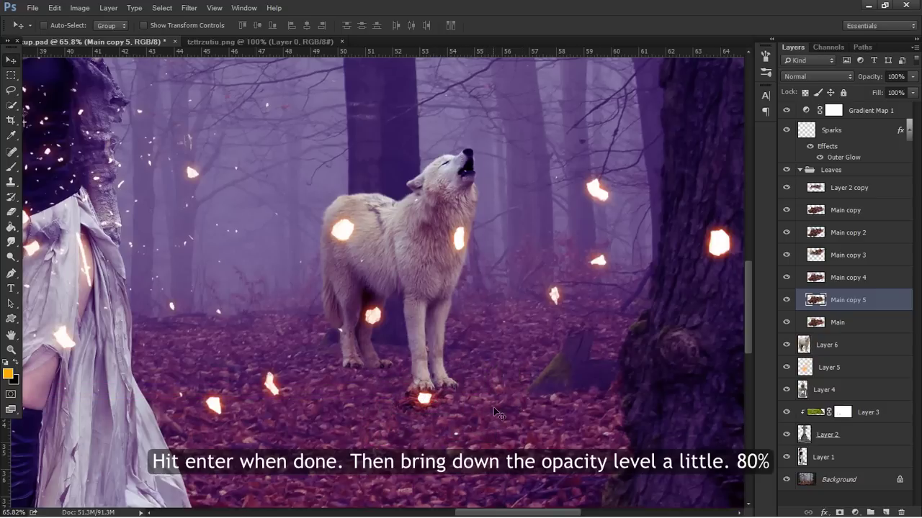
drag(914, 77, 904, 92)
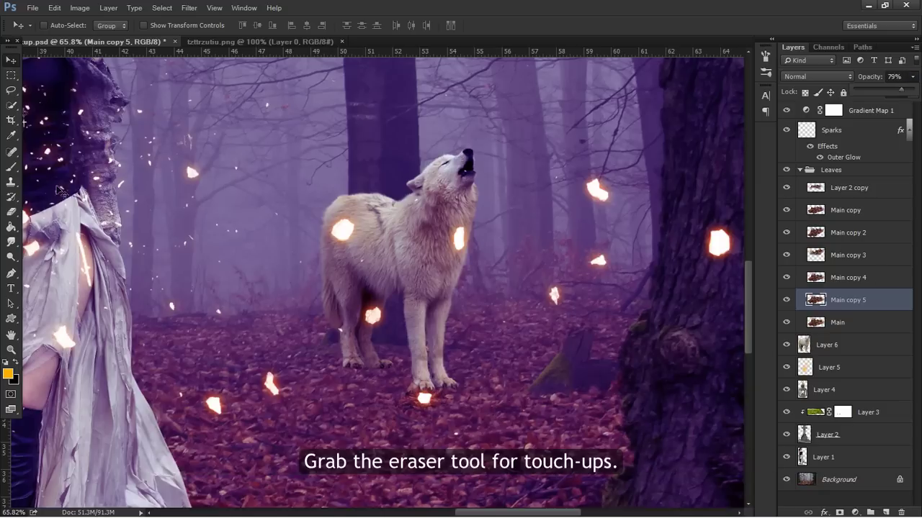
click(11, 211)
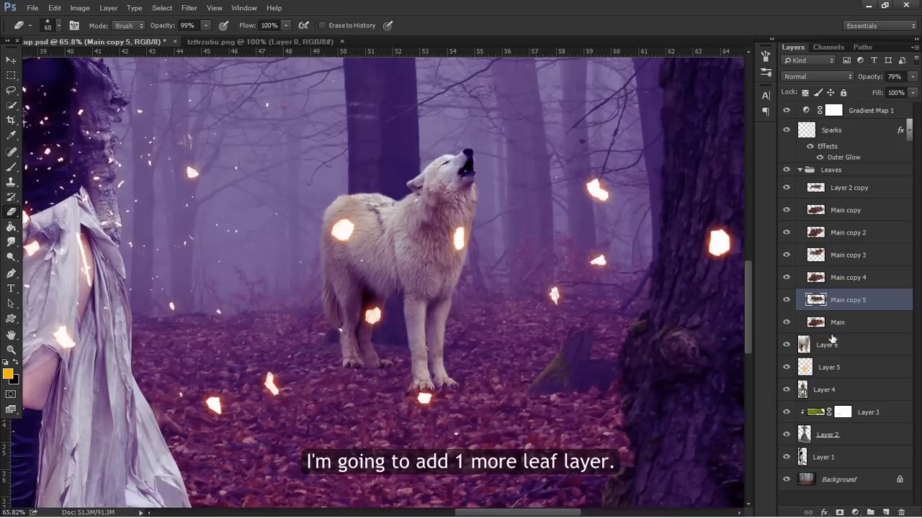
- Add a second leaf copy, Main copy 6, around the wolf's paws at 65% opacity
drag(856, 305, 860, 314)
key(v)
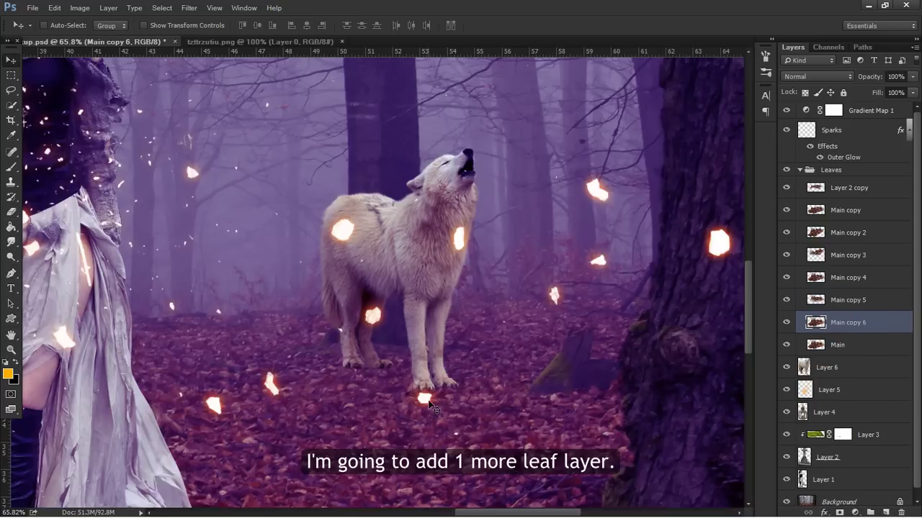
mouse_move(555, 254)
mouse_down()
mouse_move(380, 377)
mouse_move(412, 385)
mouse_move(382, 368)
mouse_up()
key(ctrl+t)
key(Return)
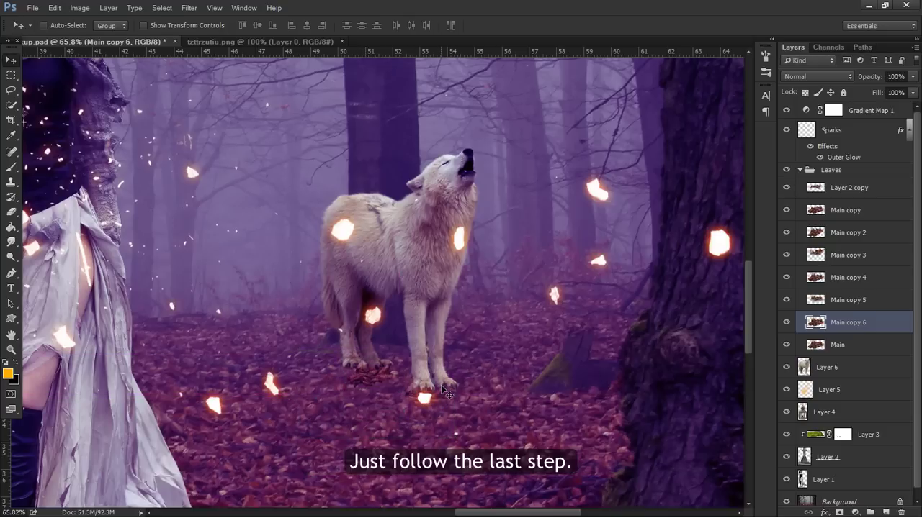
drag(912, 76, 904, 92)
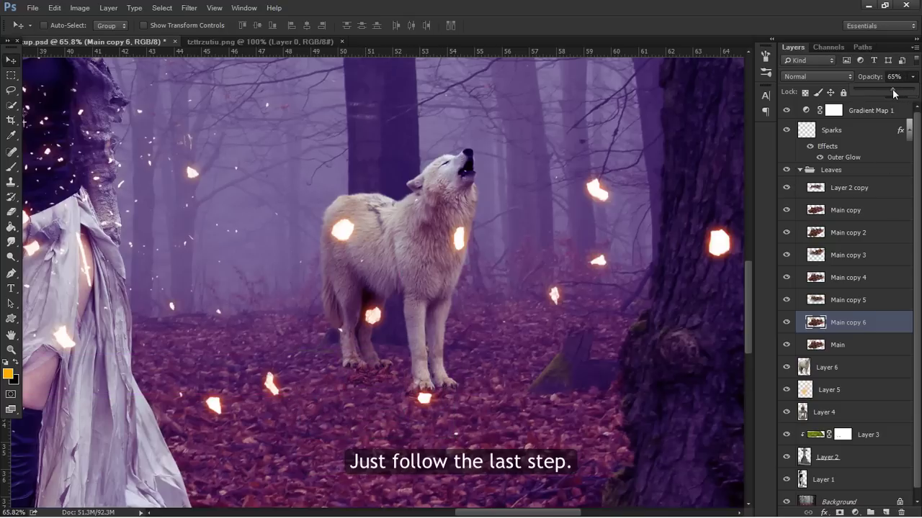
click(11, 212)
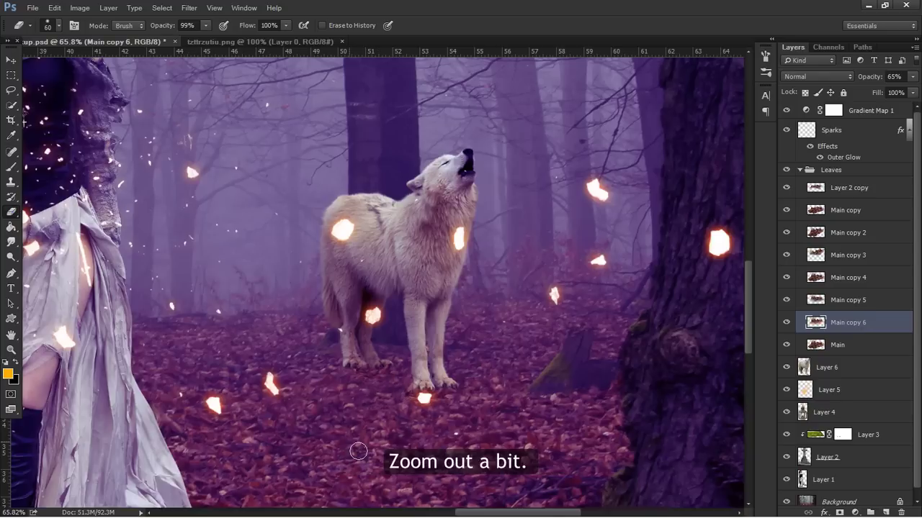
click(11, 351)
mouse_move(421, 368)
mouse_down()
mouse_move(378, 354)
mouse_move(407, 333)
mouse_up()
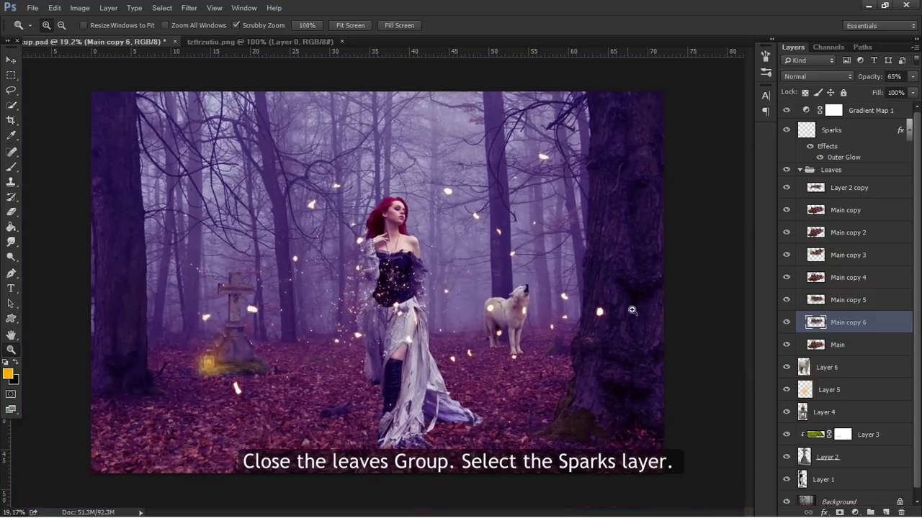
- Collapse the Leaves group, select the Sparks layer and open the Filter menu's Distort options
click(801, 170)
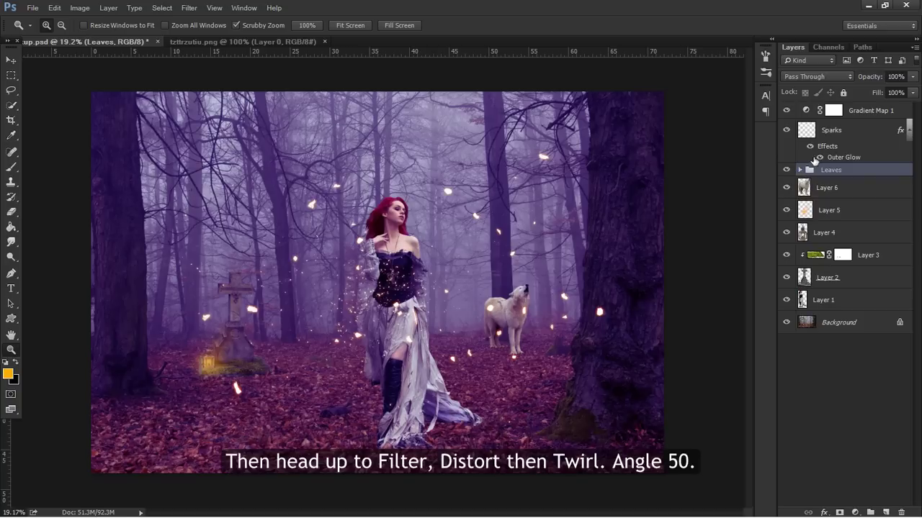
click(811, 133)
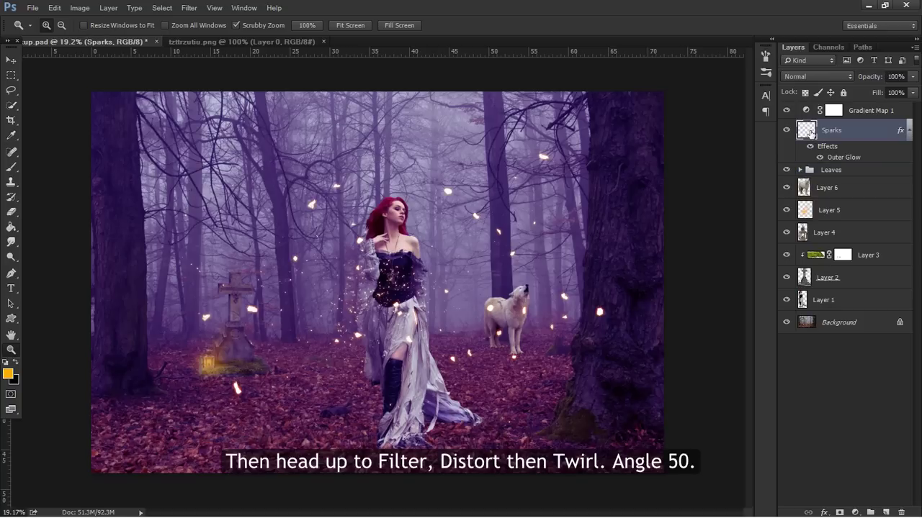
click(189, 8)
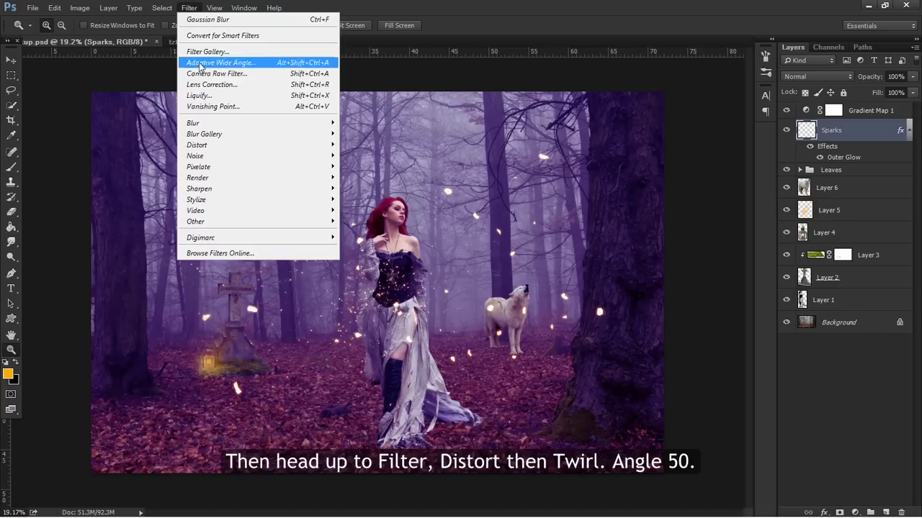
mouse_move(197, 145)
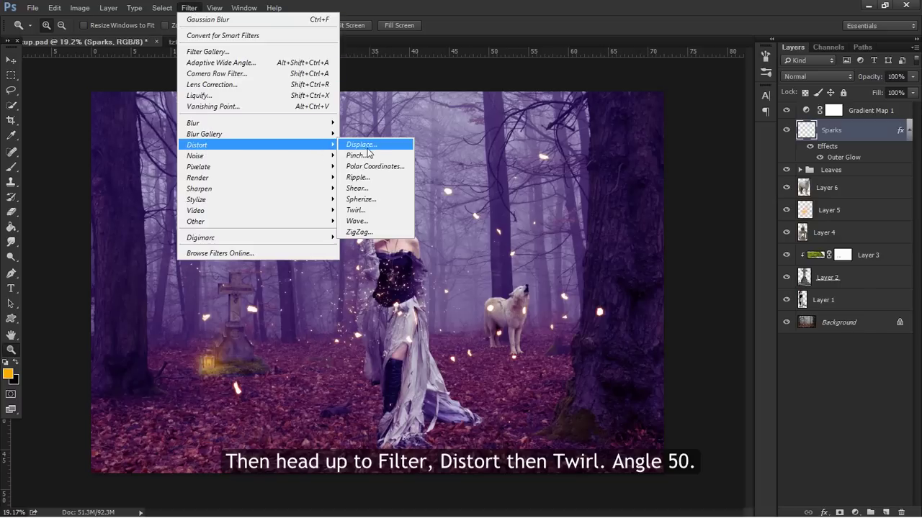
- Twirl the sparks at a 50-degree angle and shift the layer slightly right
click(356, 210)
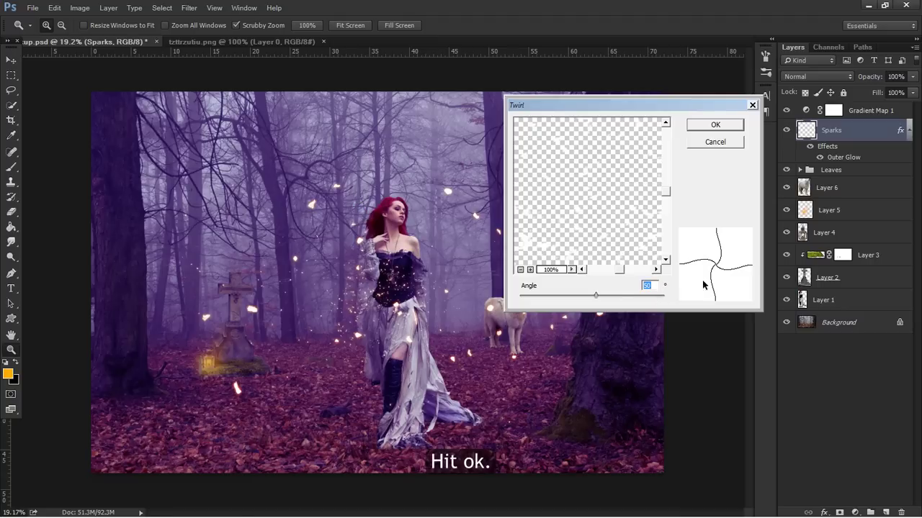
click(715, 125)
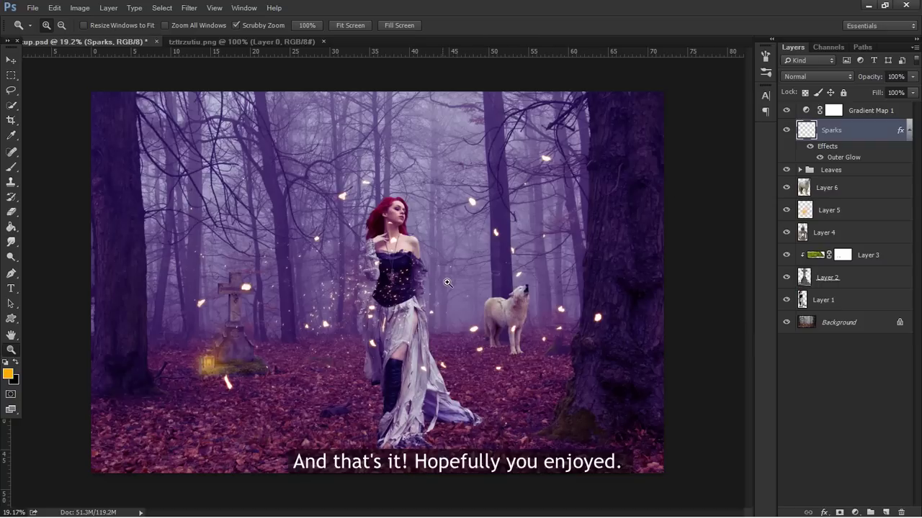
key(v)
drag(395, 292, 408, 292)
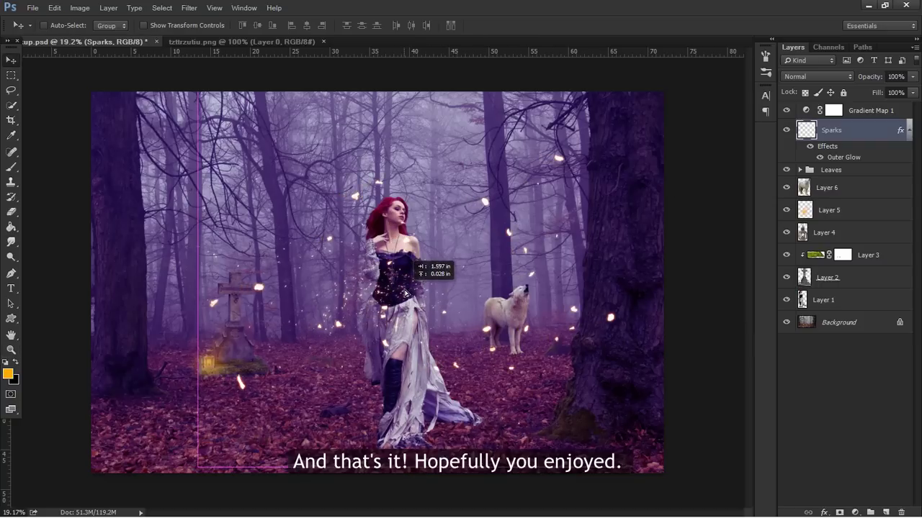